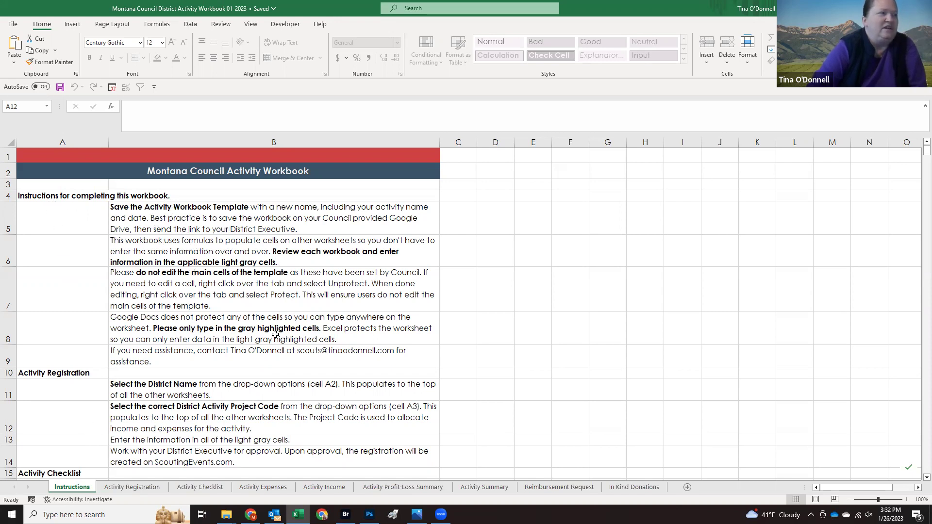
# Step: On the Activity Registration sheet, choose Mountain Valley District as the district in A2
pyautogui.scroll(-4, 169, 270)
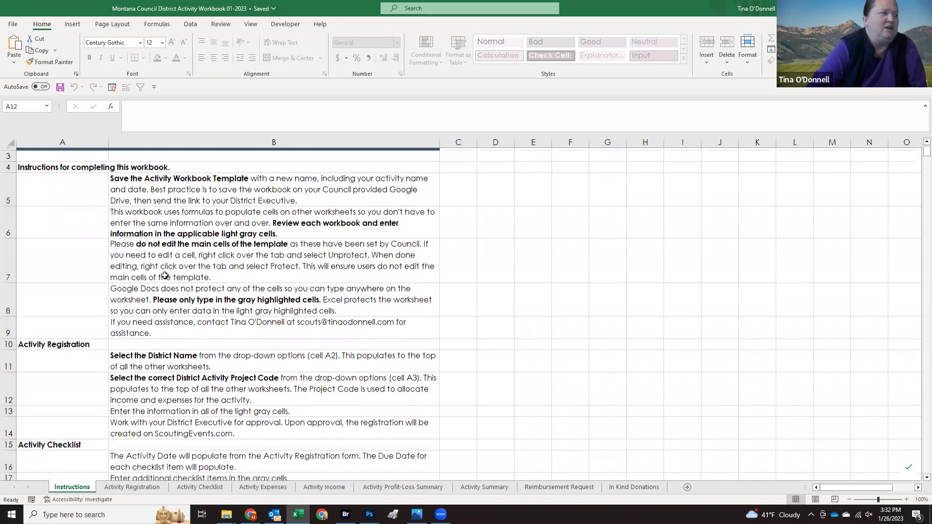
pyautogui.scroll(-7, 165, 275)
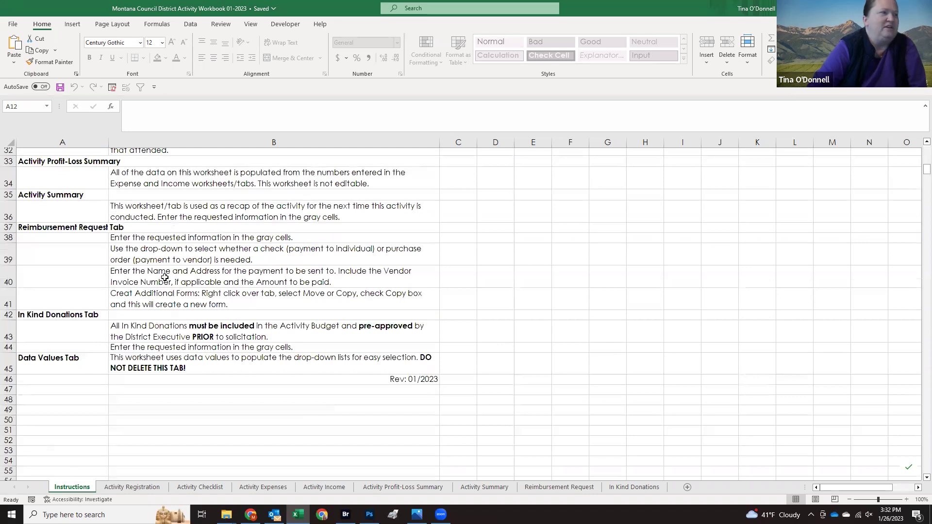
pyautogui.scroll(10, 165, 277)
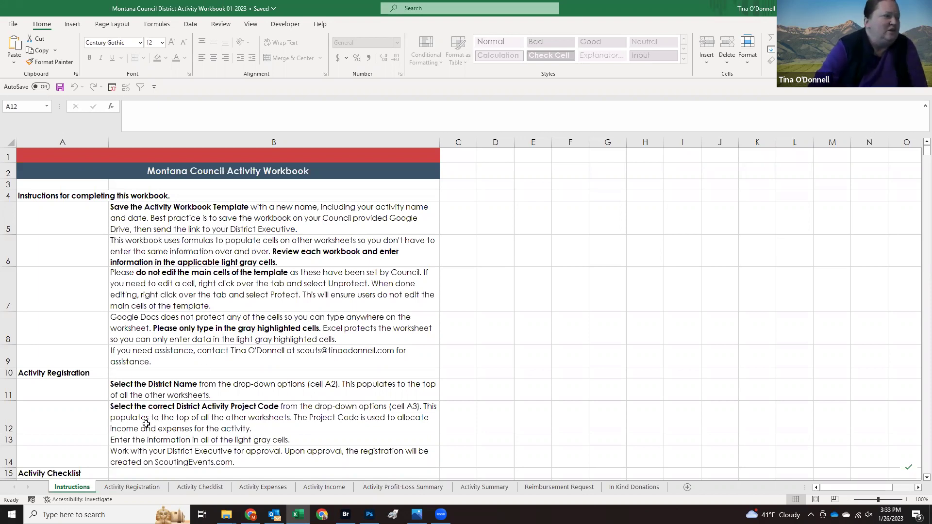
pyautogui.click(131, 488)
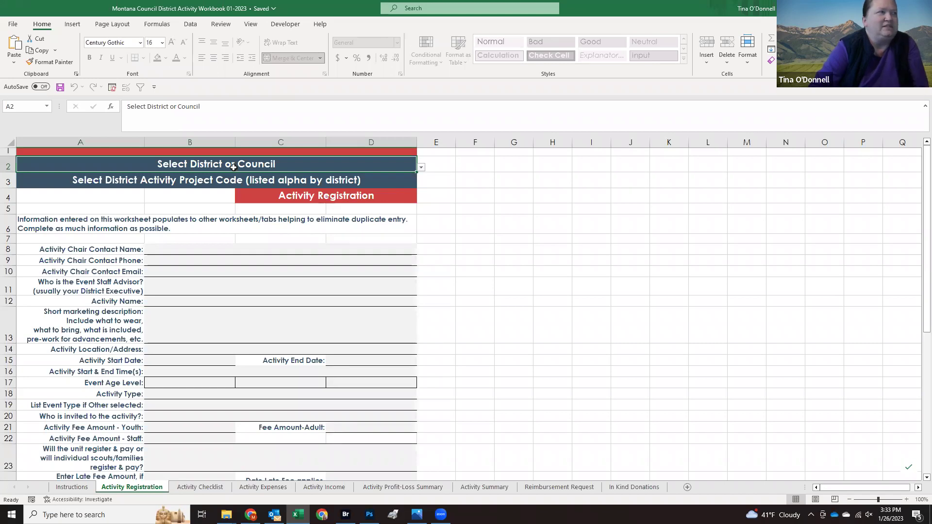
pyautogui.click(420, 167)
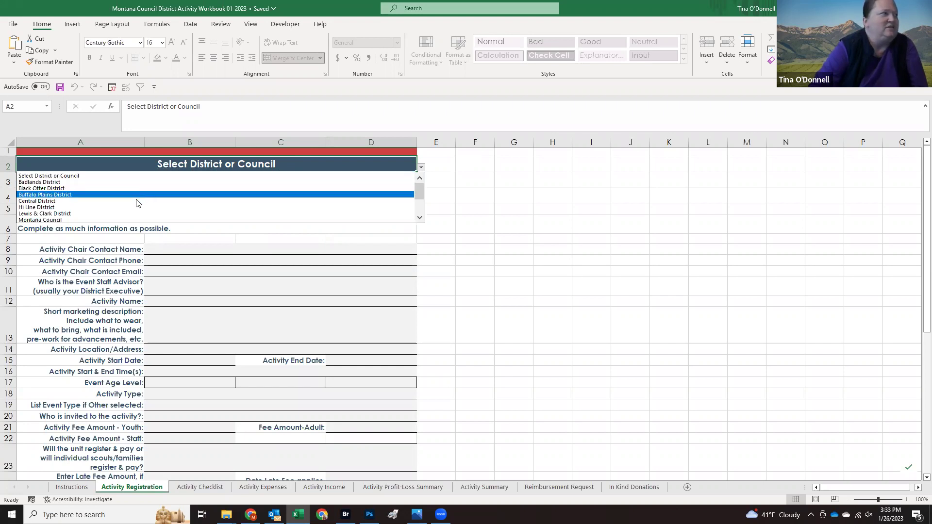
pyautogui.click(421, 218)
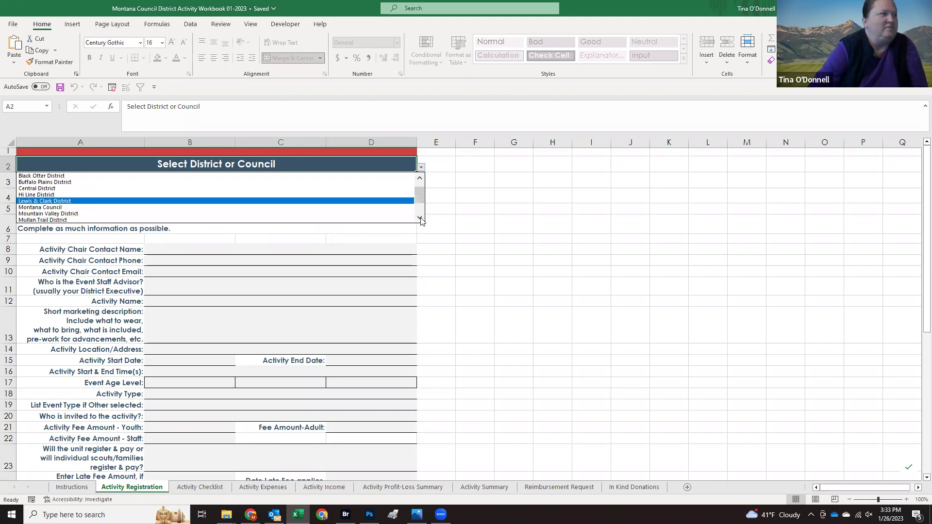
pyautogui.click(296, 209)
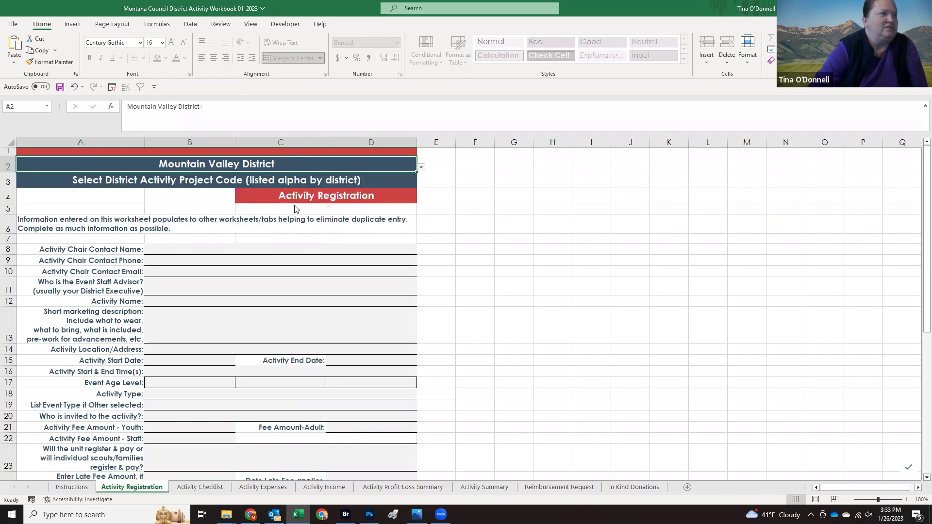
# Step: Choose 212 - MVD Camporees as the project code in A3, then view the Activity Checklist sheet
pyautogui.click(276, 183)
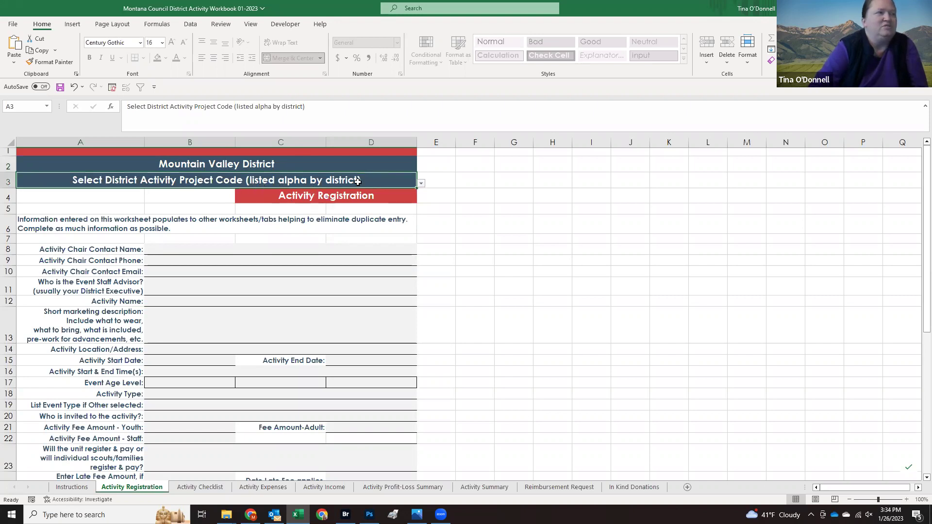
pyautogui.click(421, 184)
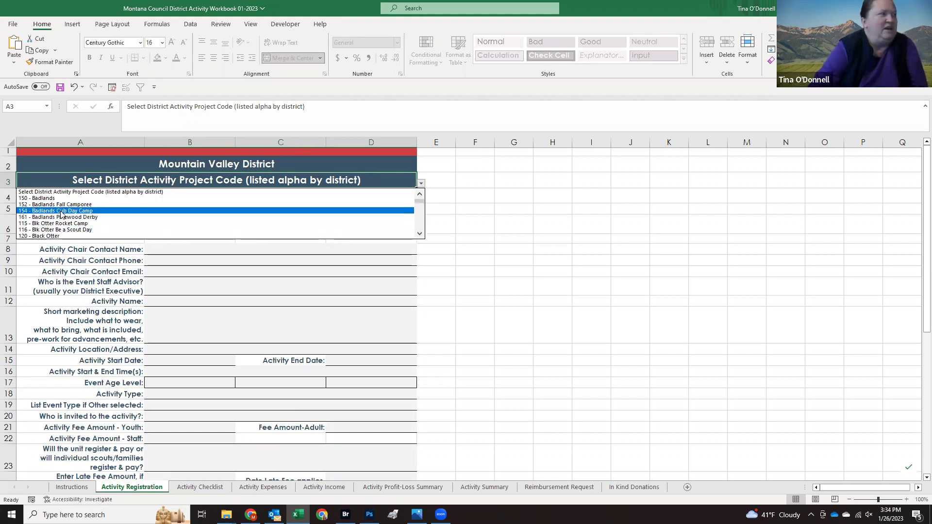
pyautogui.click(420, 205)
pyautogui.moveTo(420, 204); pyautogui.dragTo(421, 219)
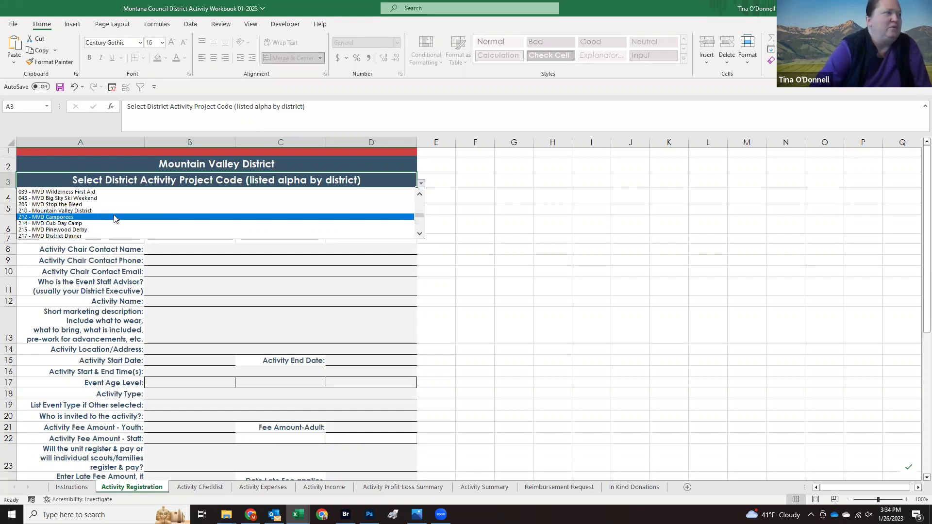
pyautogui.click(114, 217)
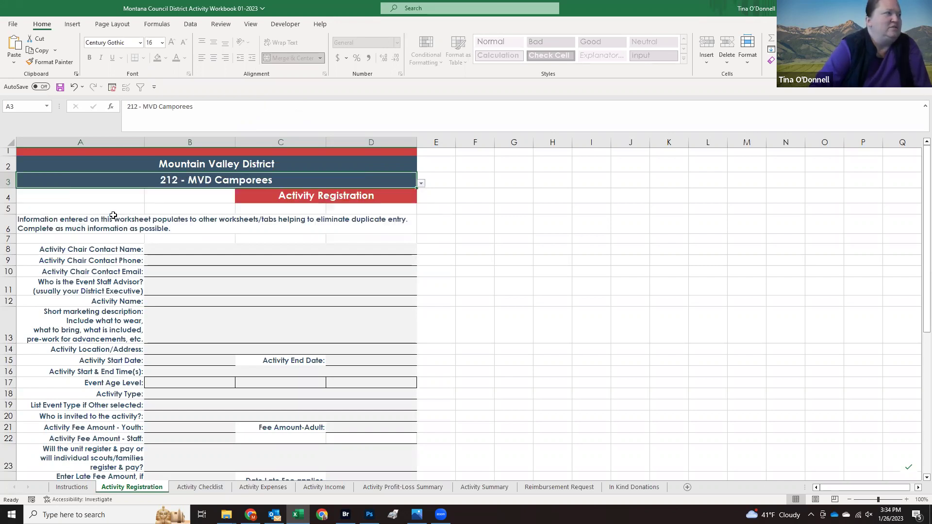
pyautogui.click(188, 252)
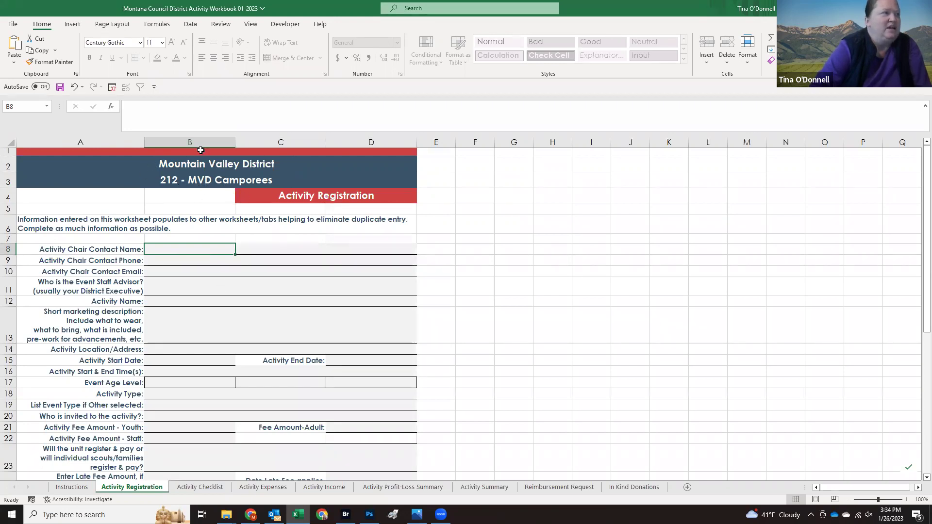
pyautogui.click(197, 488)
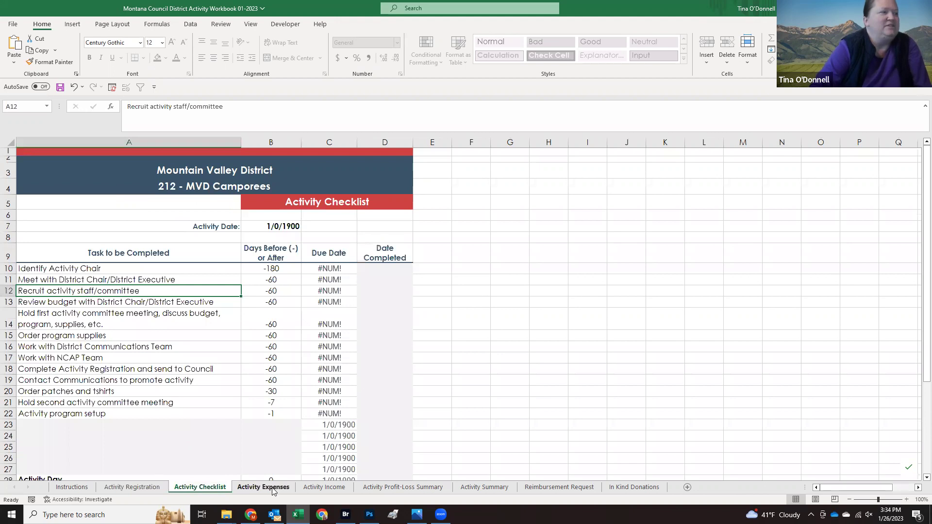
pyautogui.click(274, 488)
pyautogui.click(312, 494)
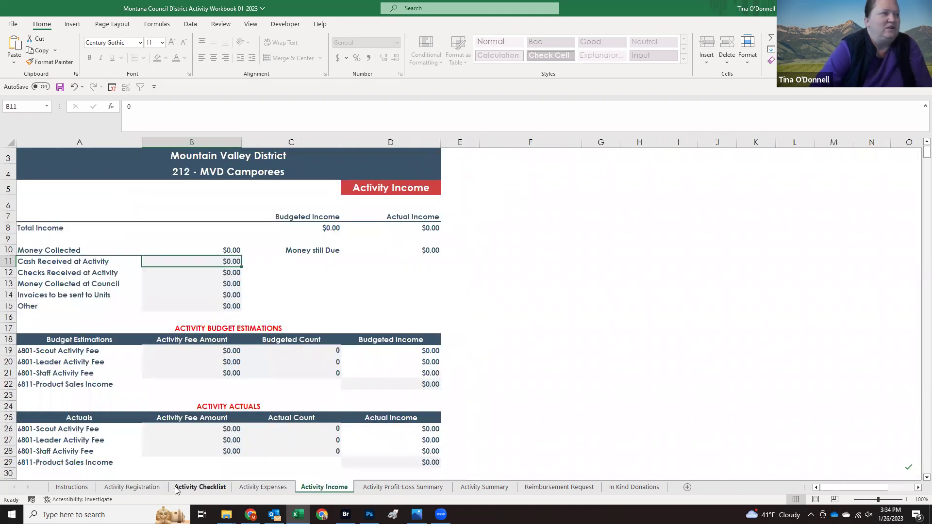
pyautogui.click(148, 493)
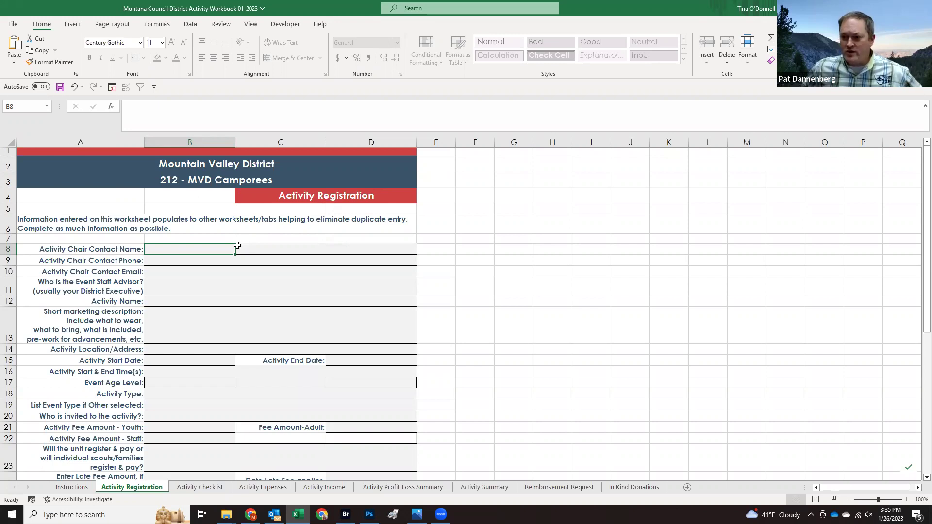
pyautogui.click(219, 178)
pyautogui.click(421, 184)
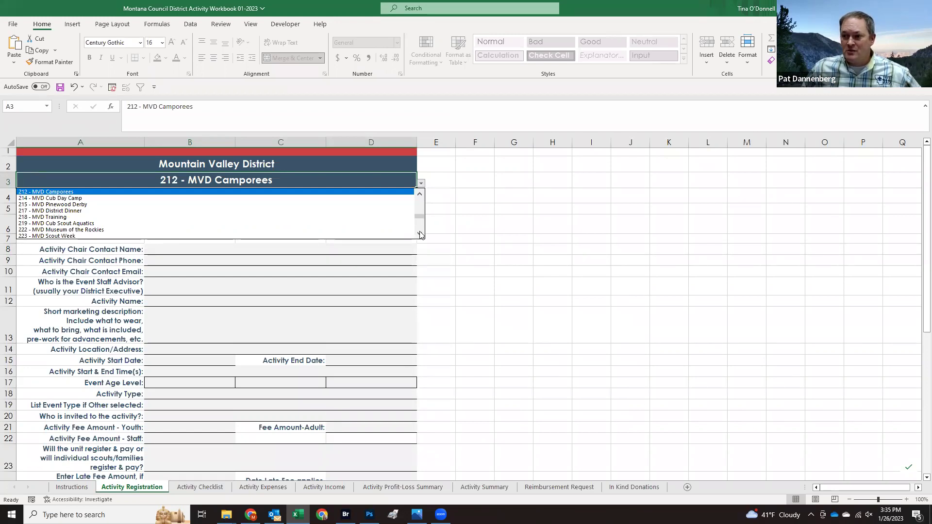
pyautogui.scroll(-3, 421, 234)
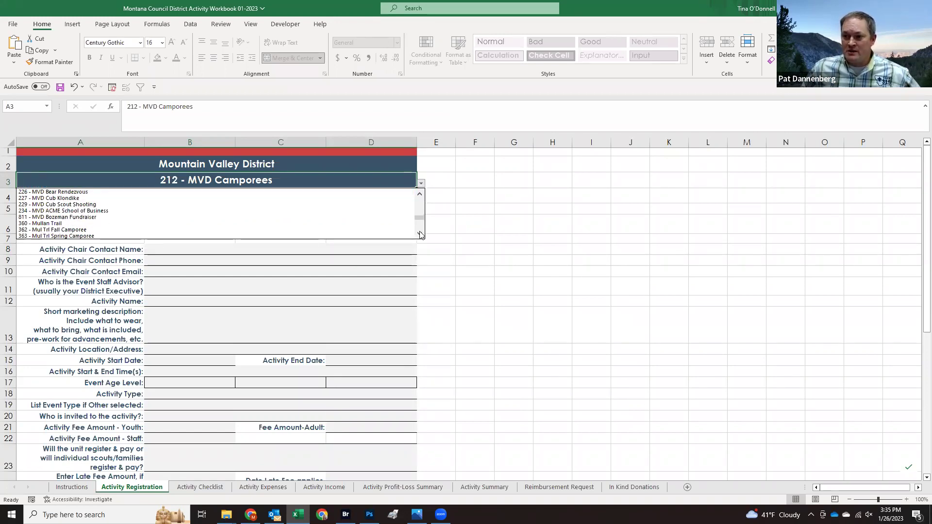
pyautogui.scroll(-4, 420, 233)
pyautogui.scroll(-2, 420, 235)
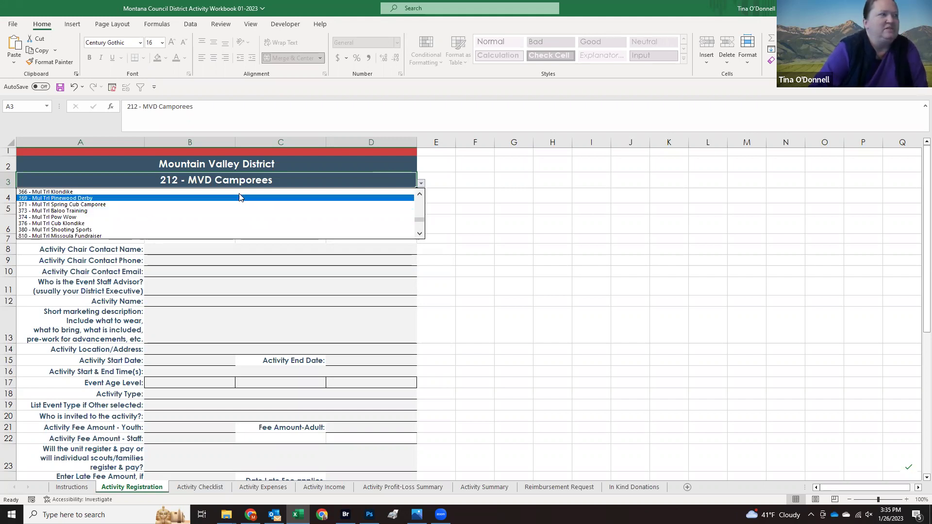
pyautogui.press('Escape')
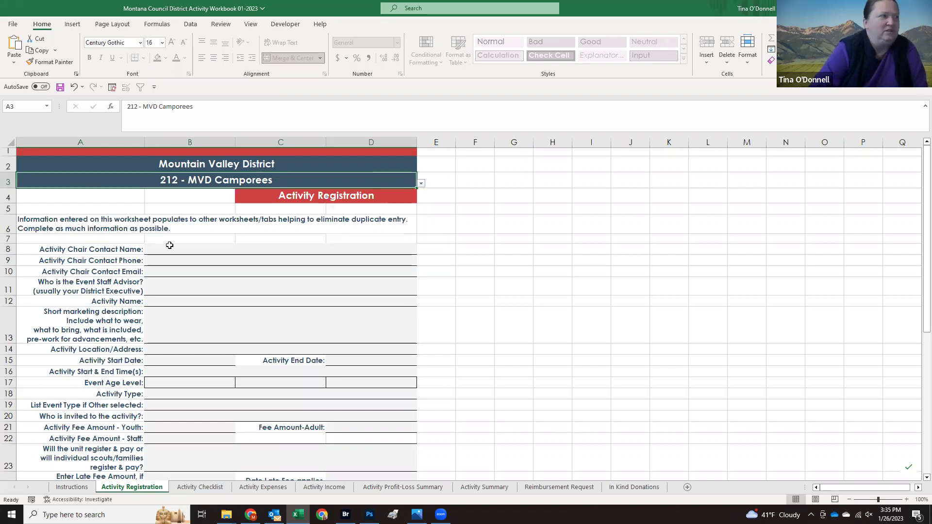
pyautogui.click(169, 246)
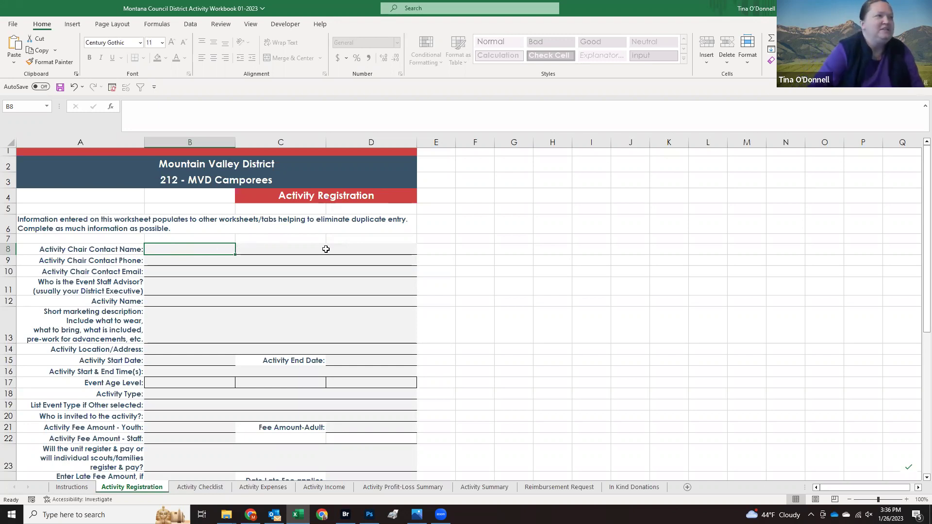
pyautogui.scroll(-5, 98, 397)
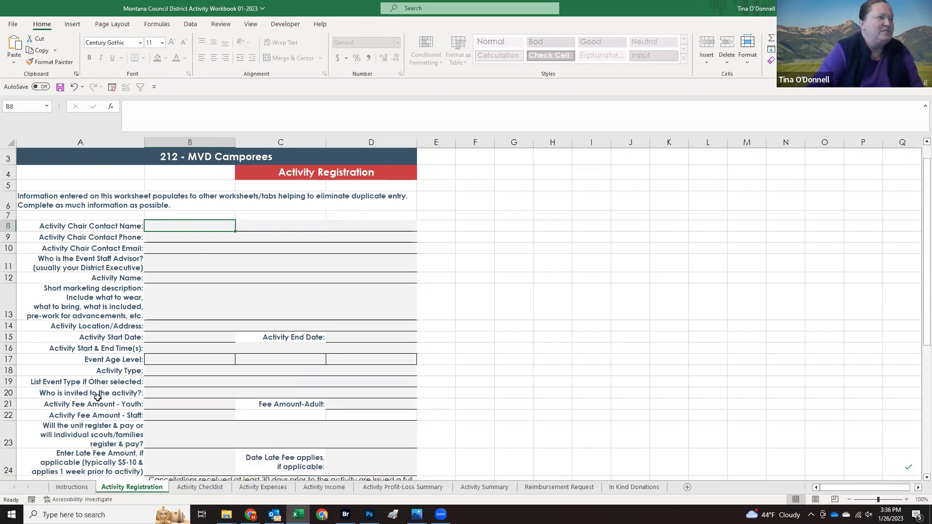
pyautogui.scroll(-2, 98, 397)
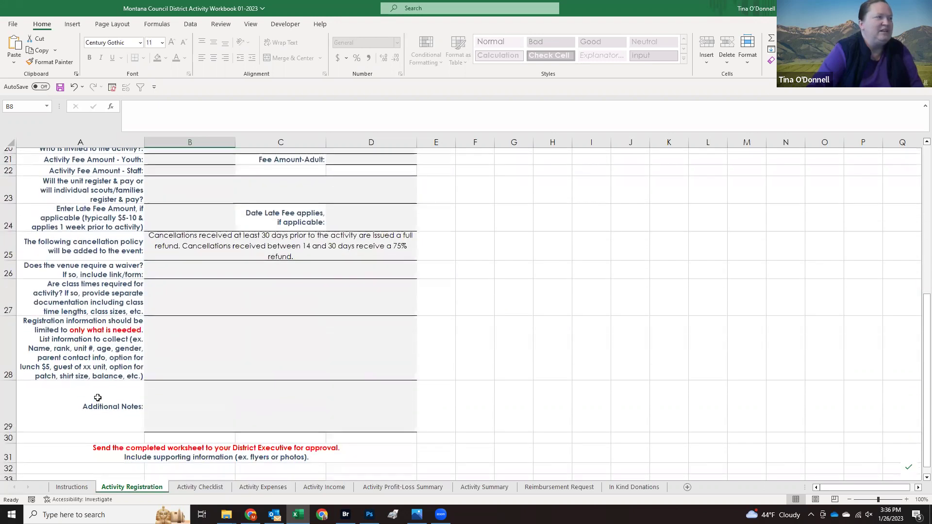
pyautogui.scroll(7, 98, 398)
pyautogui.scroll(-2, 97, 398)
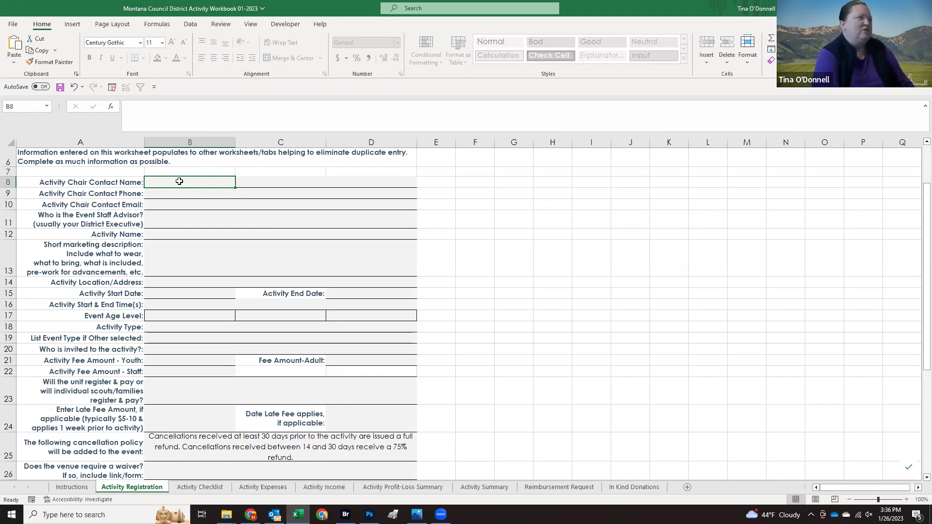
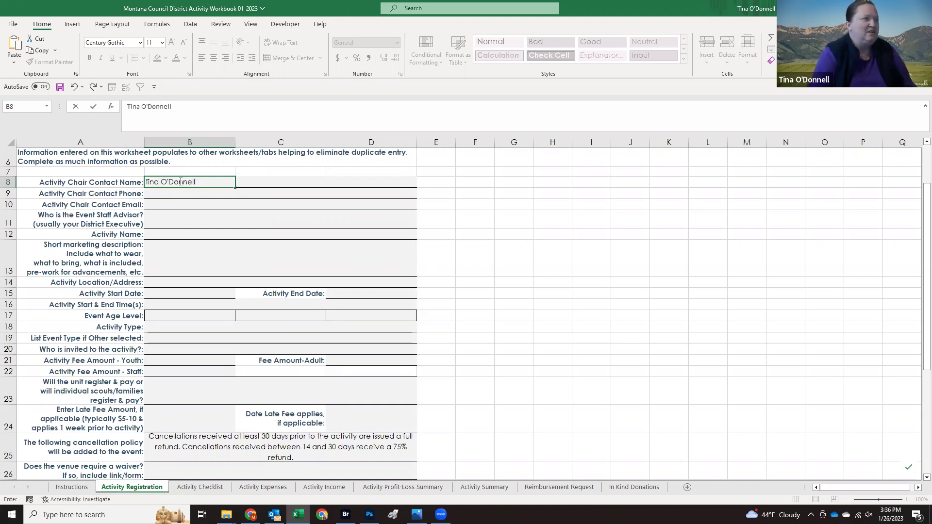
# Step: Enter the activity chair's contact name, phone number and e-mail address
pyautogui.press('Return')
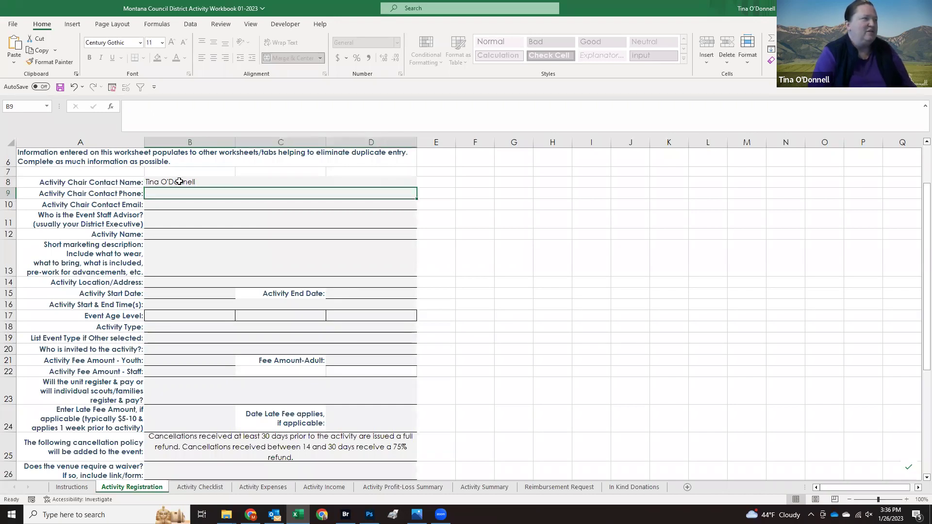
pyautogui.press('Up')
pyautogui.press('Right')
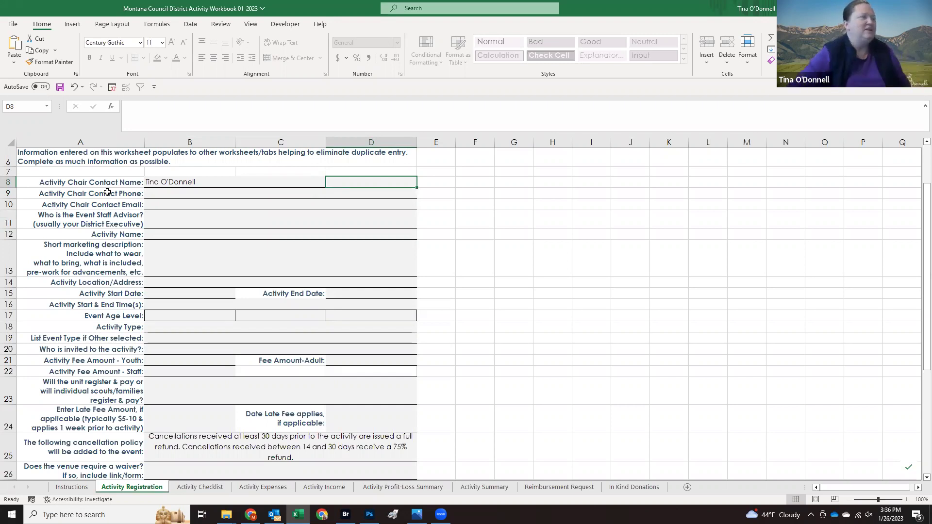
pyautogui.click(184, 192)
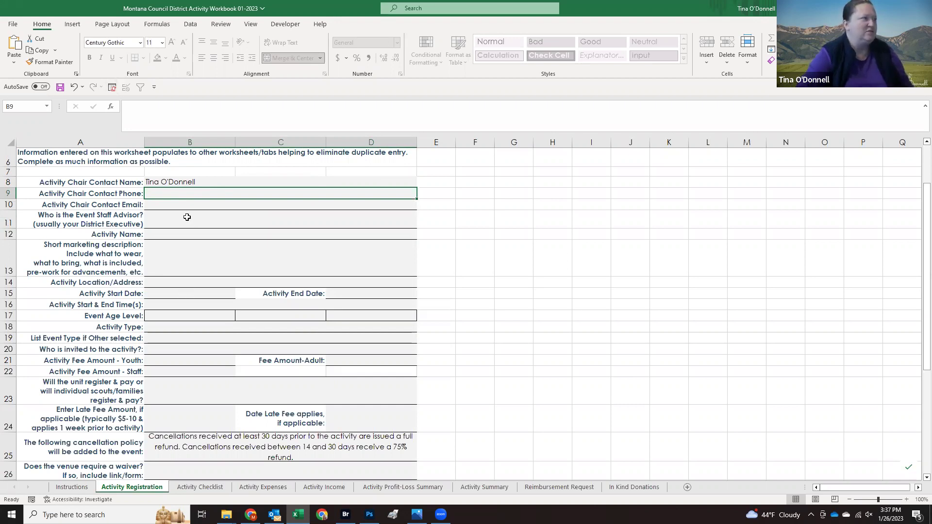
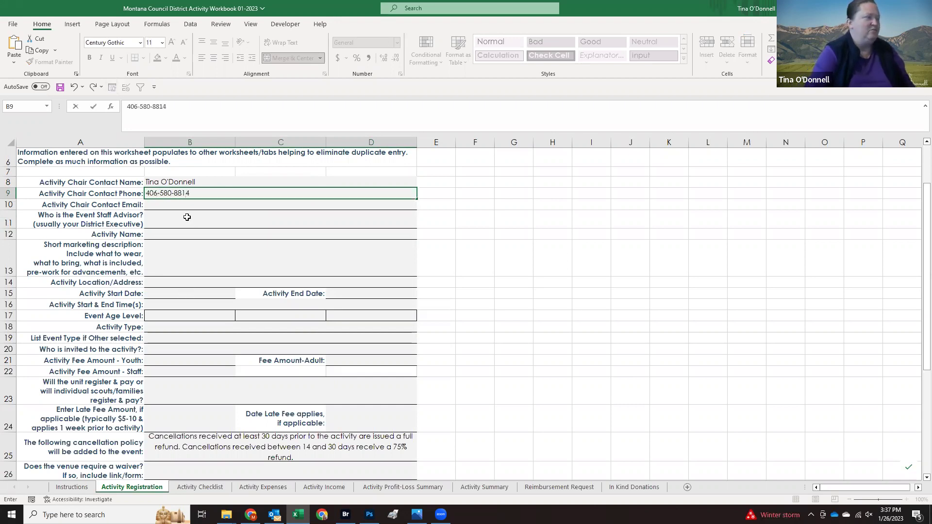
pyautogui.press('Return')
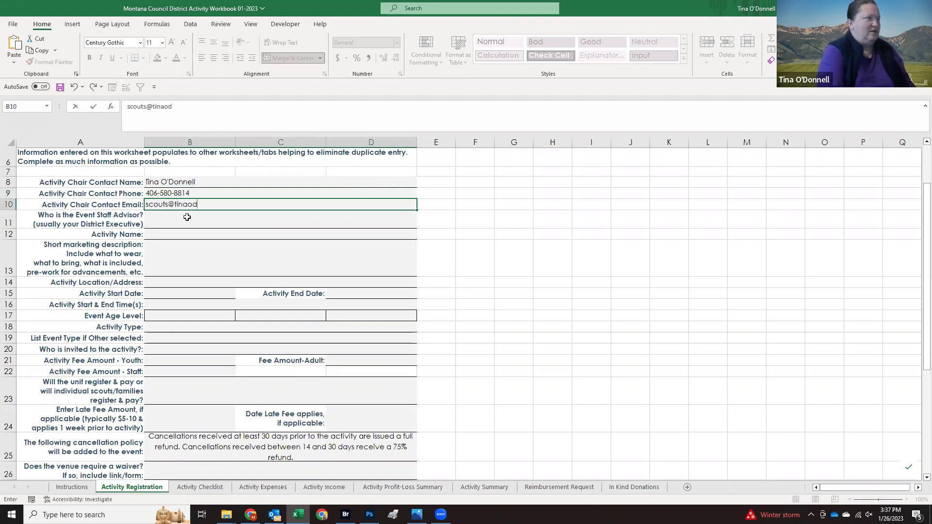
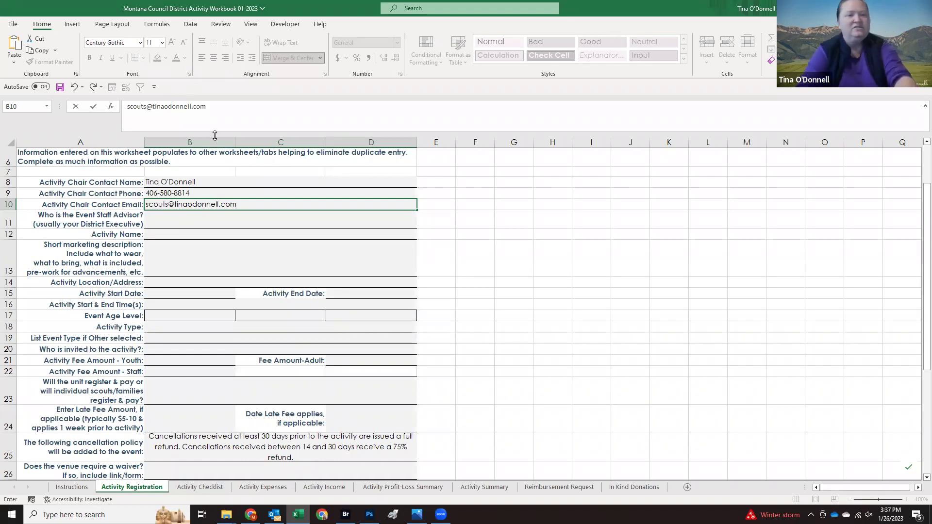
pyautogui.click(184, 217)
# Step: Enter the staff advisor's name and the activity name Spring Camporee
pyautogui.write('R')
pyautogui.press('BackSpace')
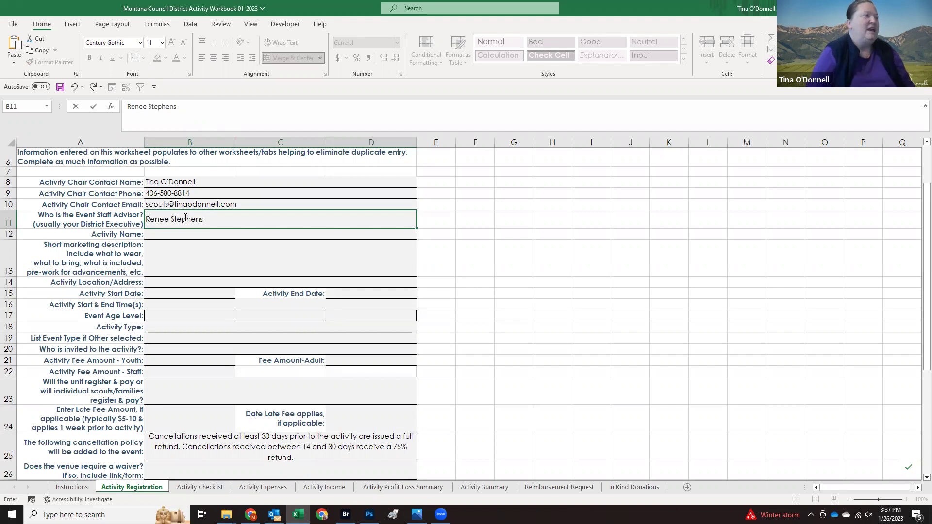
pyautogui.press('Return')
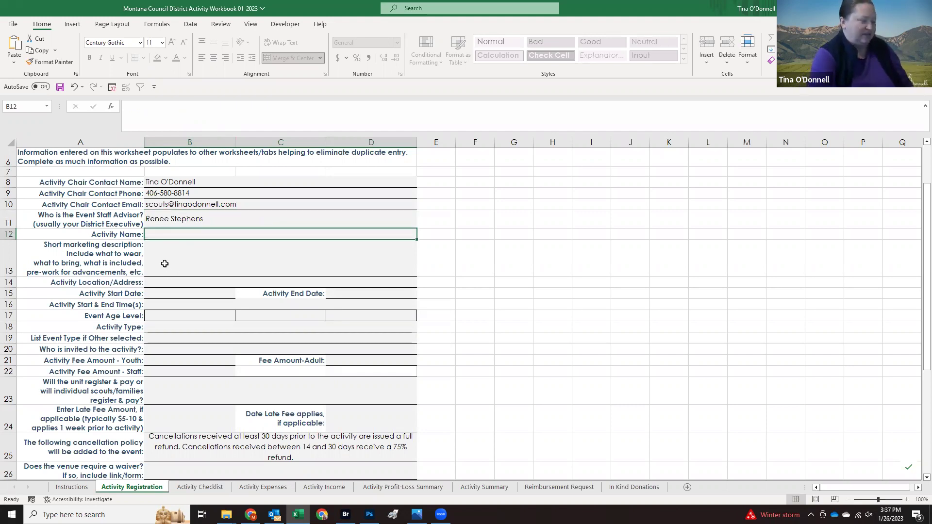
pyautogui.write('Winter')
pyautogui.press('BackSpace')
pyautogui.press('BackSpace')
pyautogui.press('BackSpace')
pyautogui.press('BackSpace')
pyautogui.press('BackSpace')
pyautogui.write('Sprin')
pyautogui.press('BackSpace')
pyautogui.press('BackSpace')
pyautogui.press('BackSpace')
pyautogui.press('BackSpace')
pyautogui.write('pring Camporee')
pyautogui.press('Return')
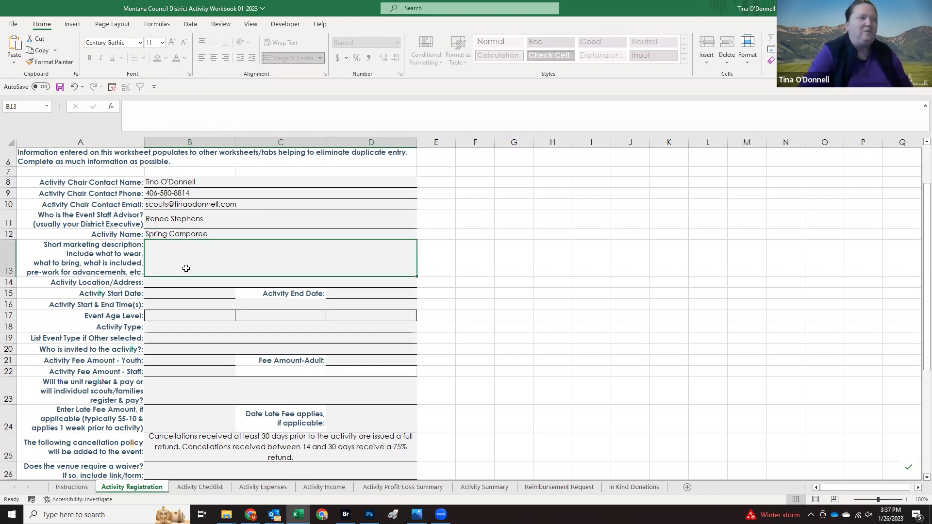
# Step: Enter description 'Theme is Chopped Food Program', the location address, and dates 5/19/2023 to 5/21/2023
pyautogui.write('Theme is Chopped')
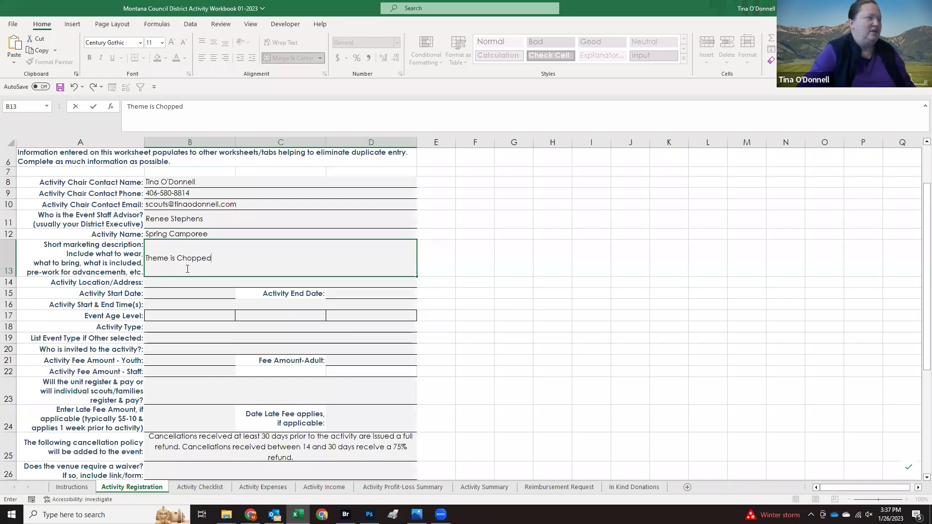
pyautogui.write(' Food Program')
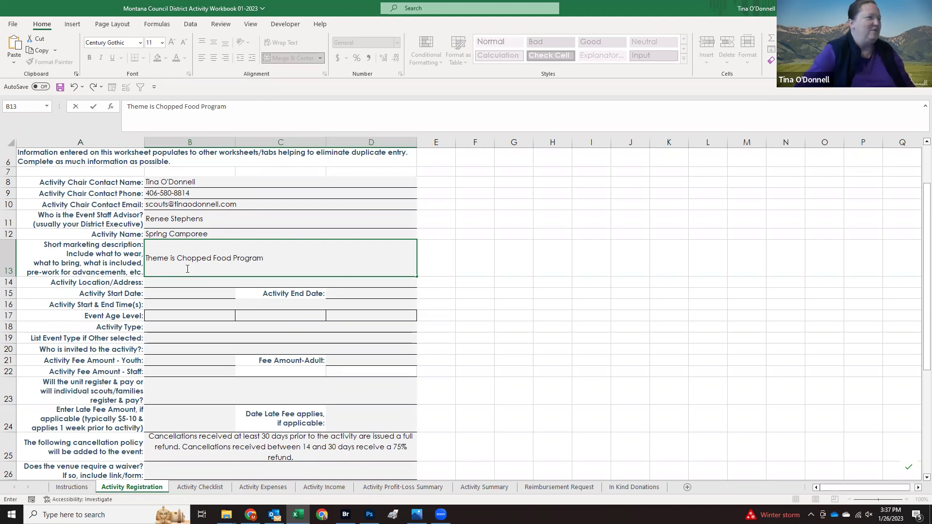
pyautogui.click(179, 279)
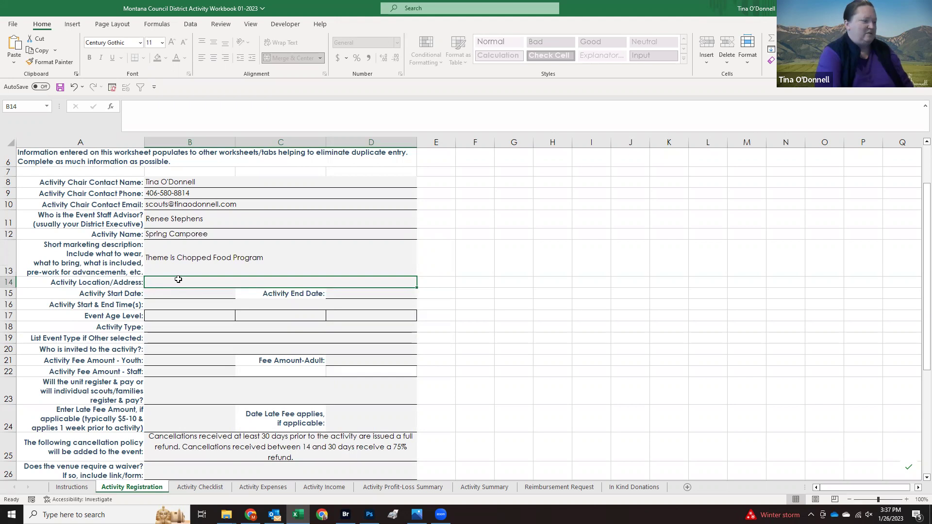
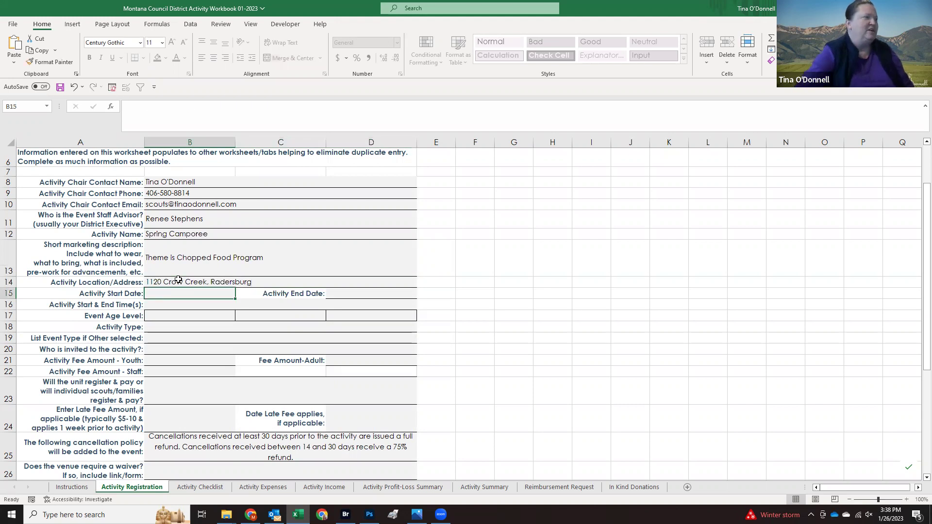
pyautogui.write('05/19/2023')
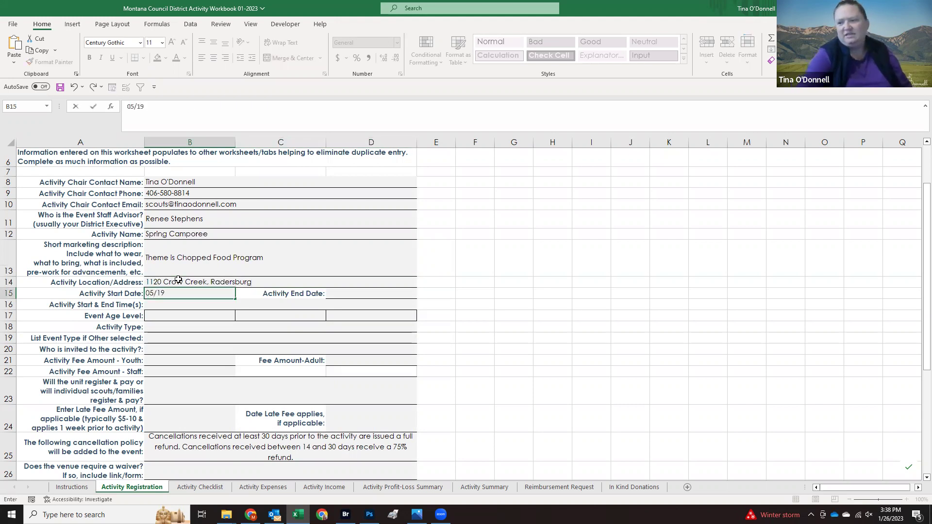
pyautogui.press('Tab')
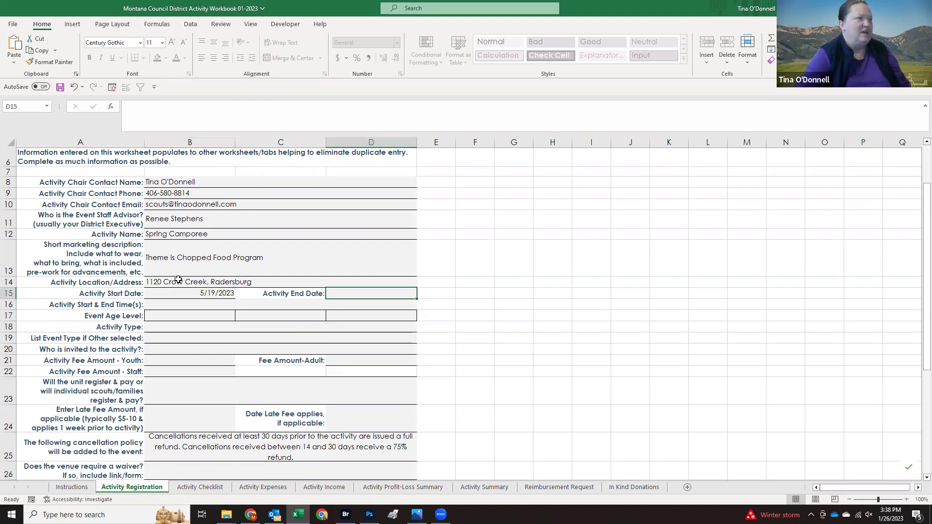
pyautogui.write('05/21/2023')
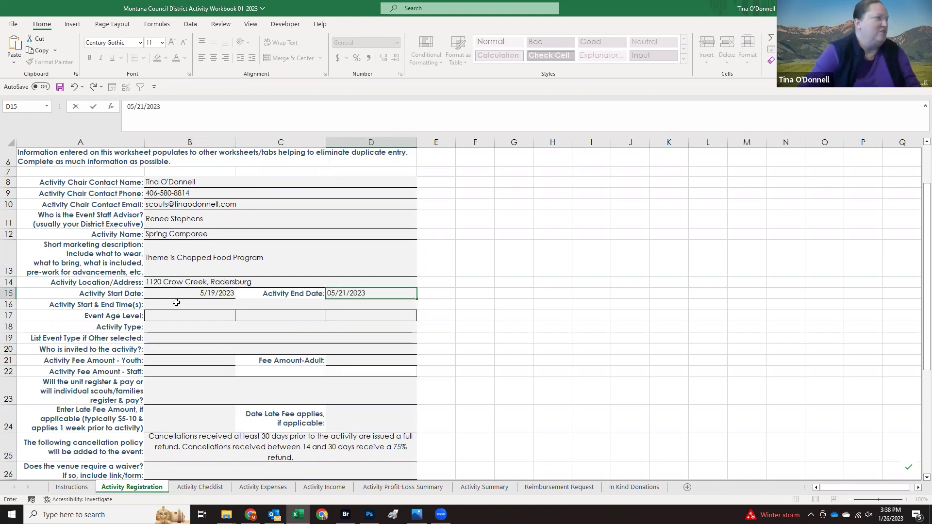
pyautogui.press('Return')
pyautogui.scroll(-2, 204, 313)
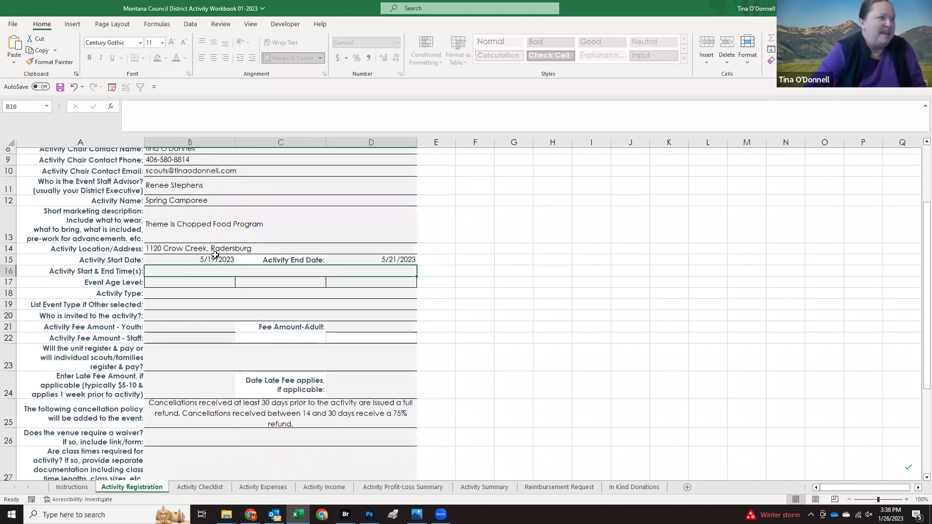
pyautogui.press('Return')
pyautogui.press('Up')
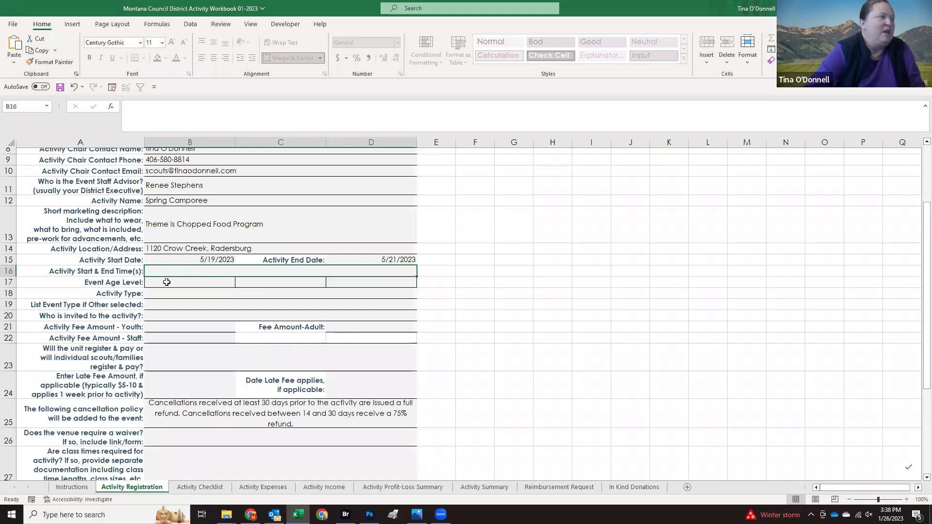
# Step: Pick Scouts BSA in B17, Venture Scouts in C17, and Camporee as the B18 activity type
pyautogui.click(209, 281)
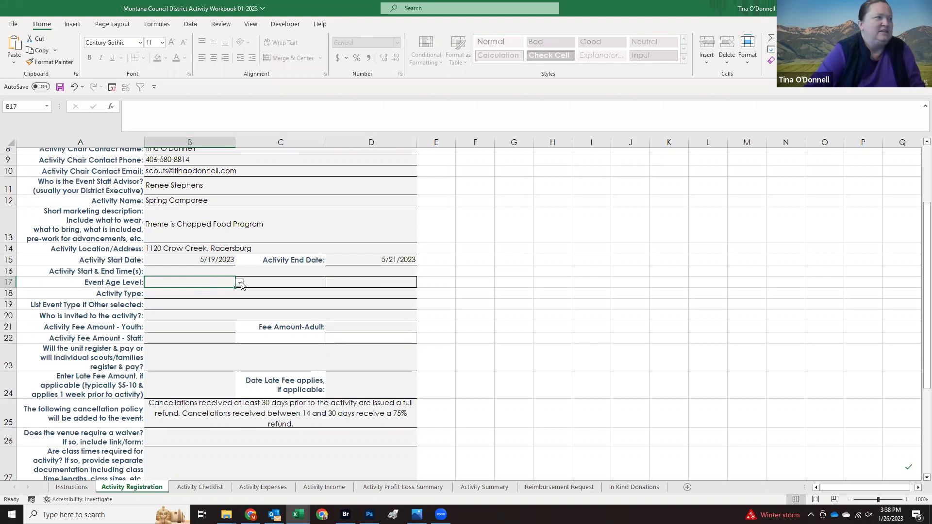
pyautogui.click(240, 282)
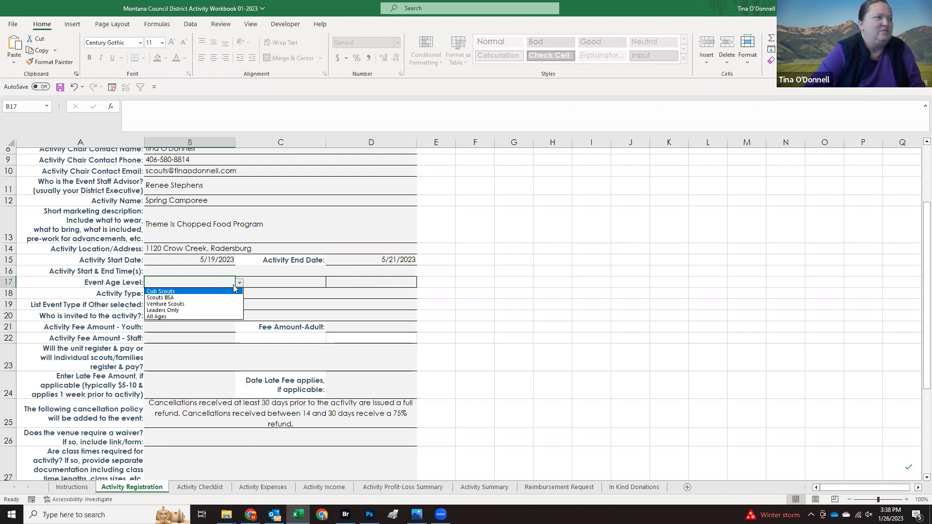
pyautogui.click(204, 297)
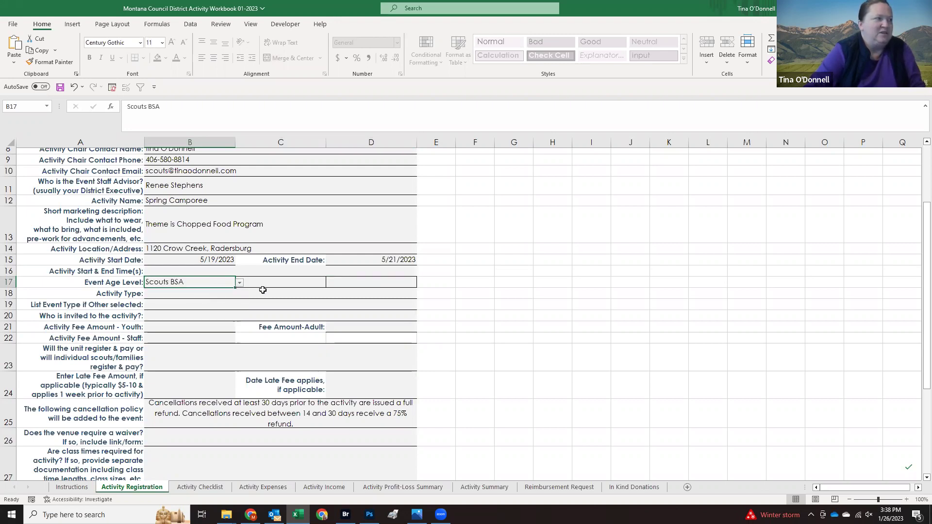
pyautogui.click(312, 286)
pyautogui.click(330, 283)
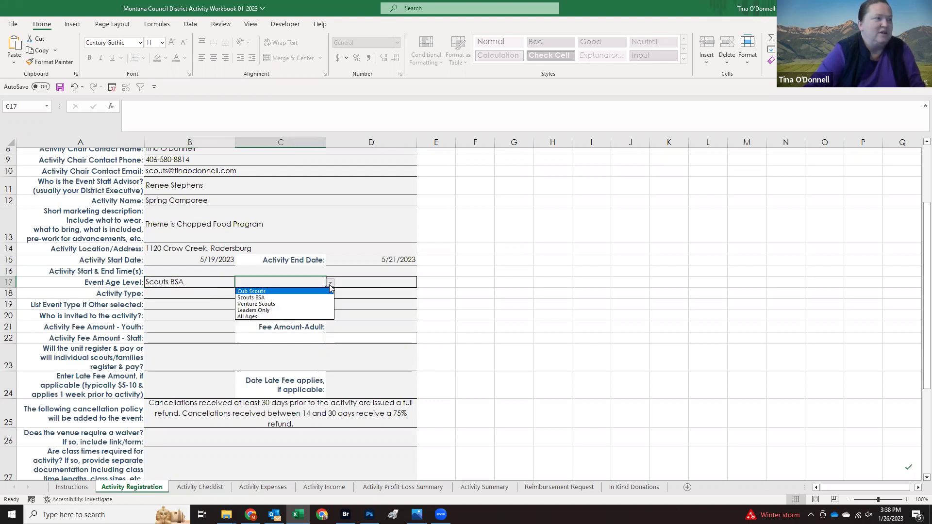
pyautogui.click(306, 304)
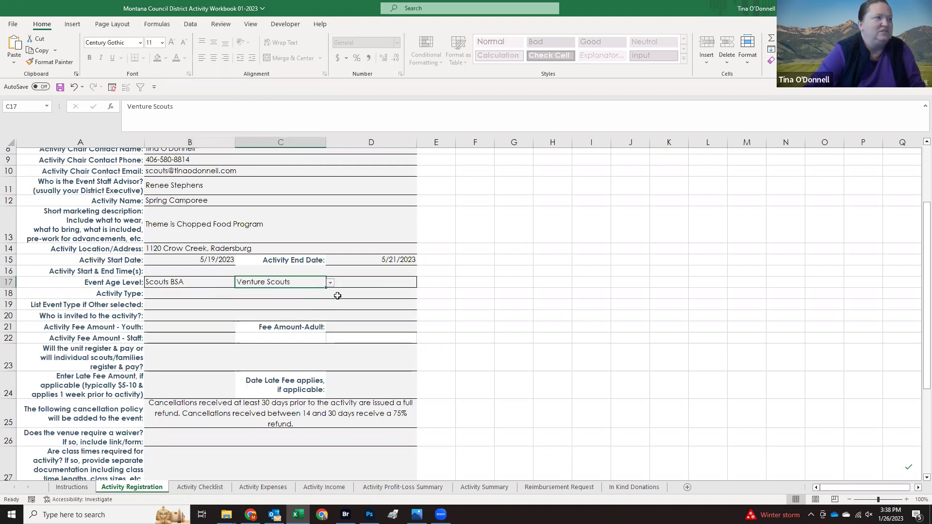
pyautogui.click(188, 292)
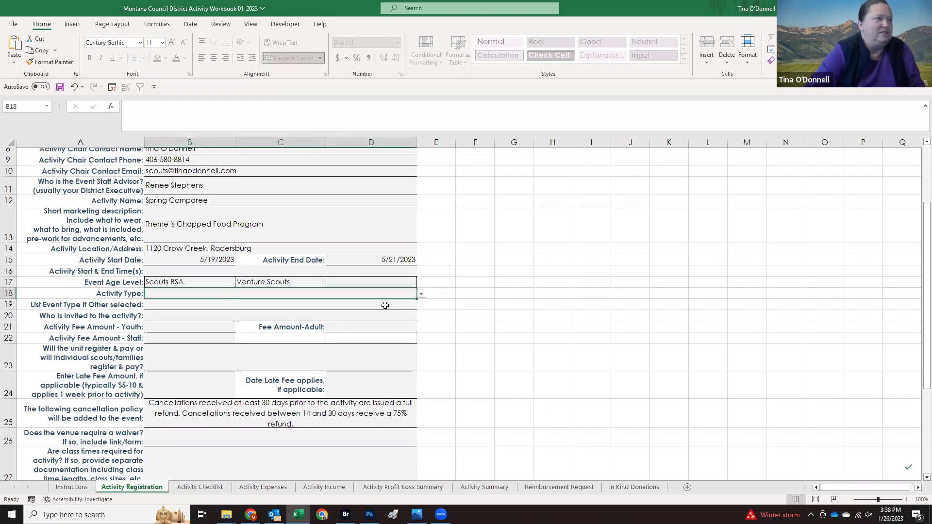
pyautogui.click(420, 294)
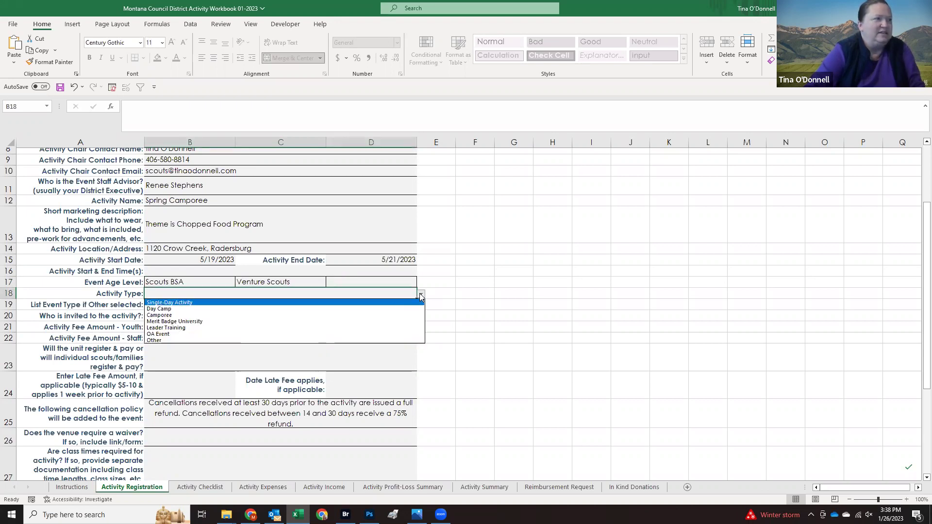
pyautogui.click(356, 316)
pyautogui.scroll(-1, 258, 301)
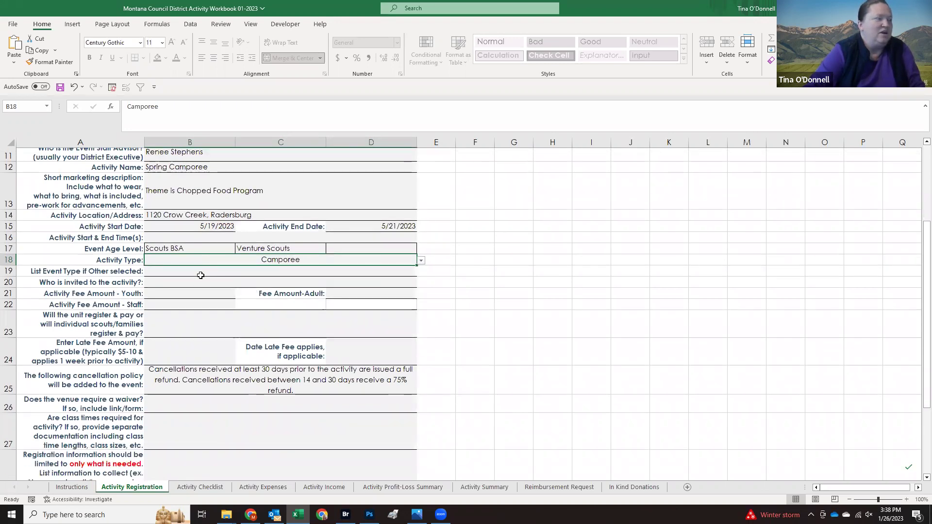
pyautogui.scroll(-1, 190, 304)
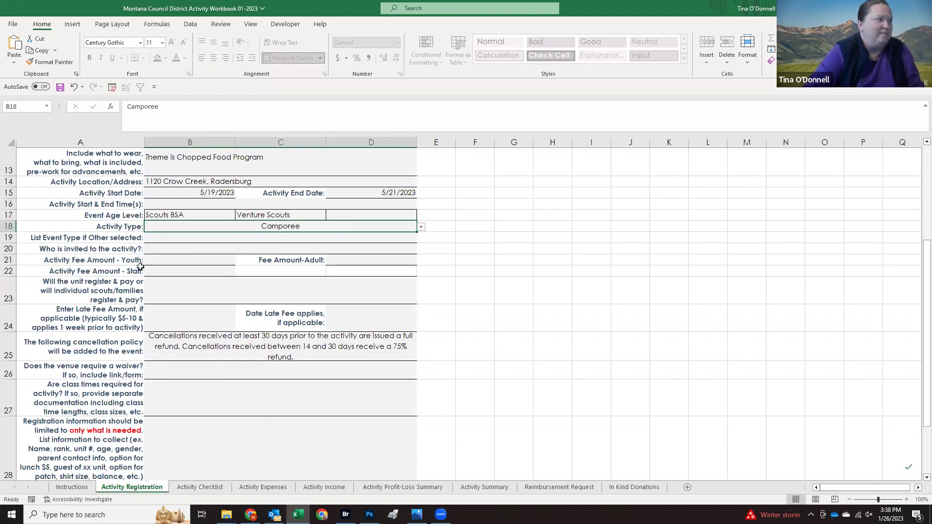
pyautogui.scroll(-1, 93, 282)
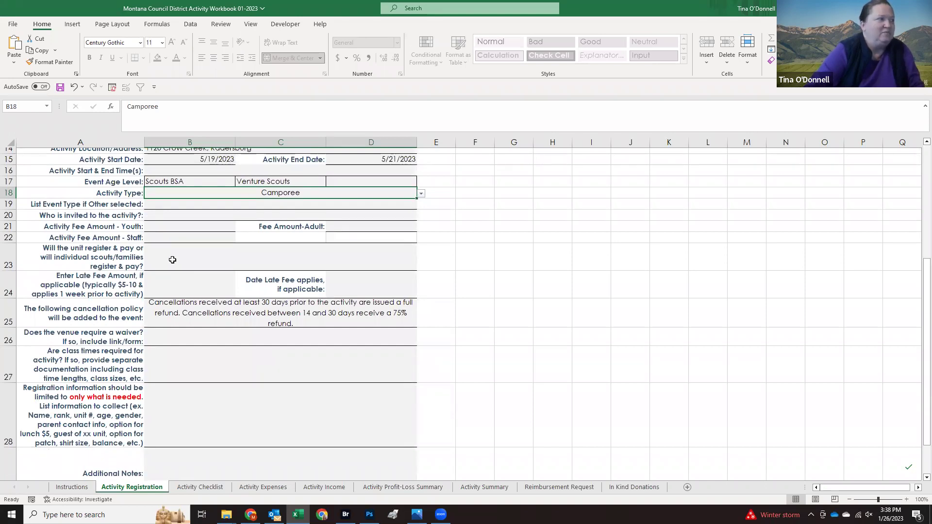
pyautogui.click(167, 289)
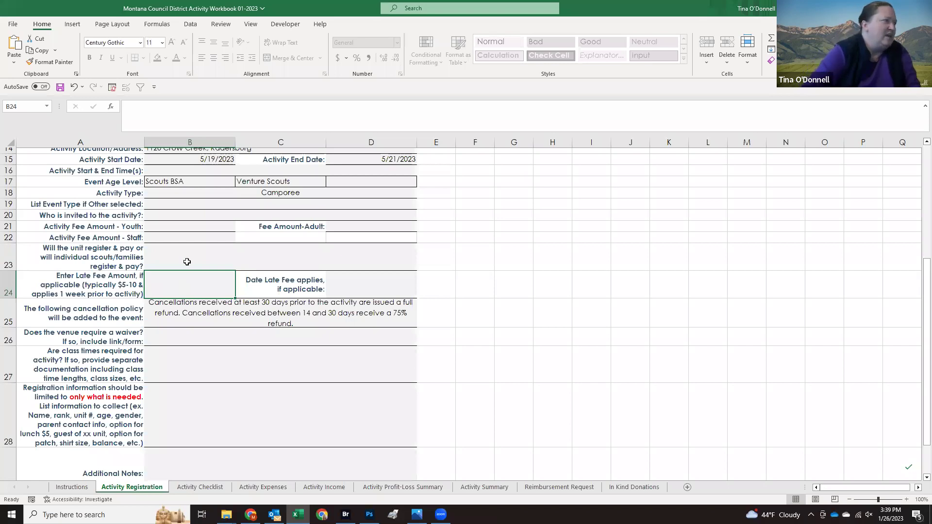
pyautogui.click(212, 312)
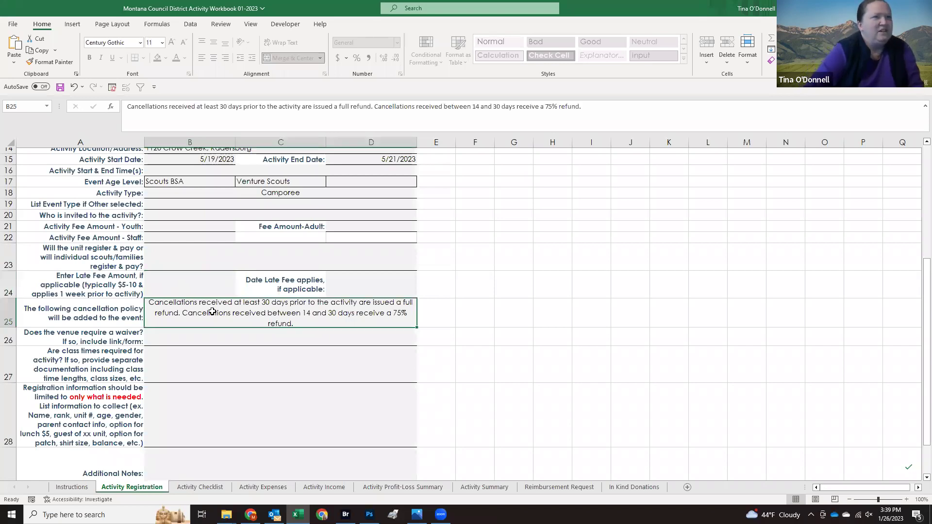
pyautogui.scroll(-1, 212, 311)
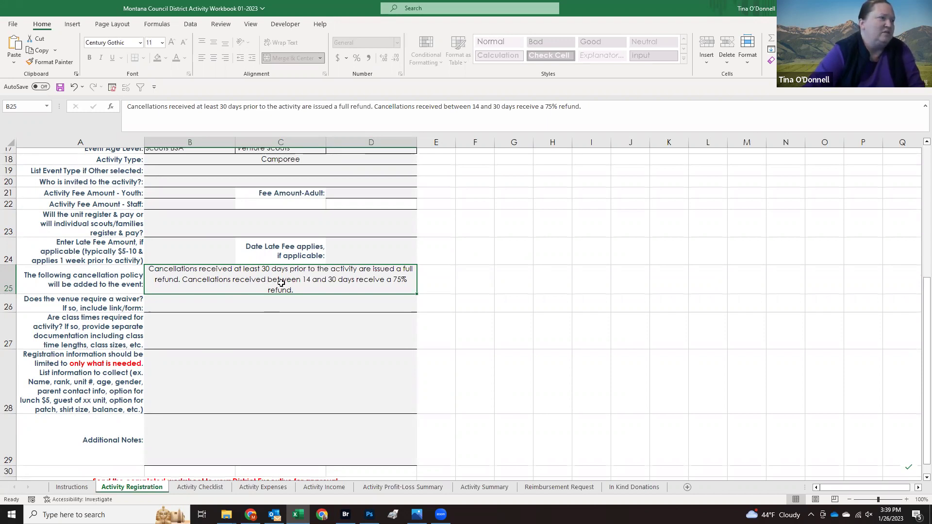
pyautogui.click(259, 309)
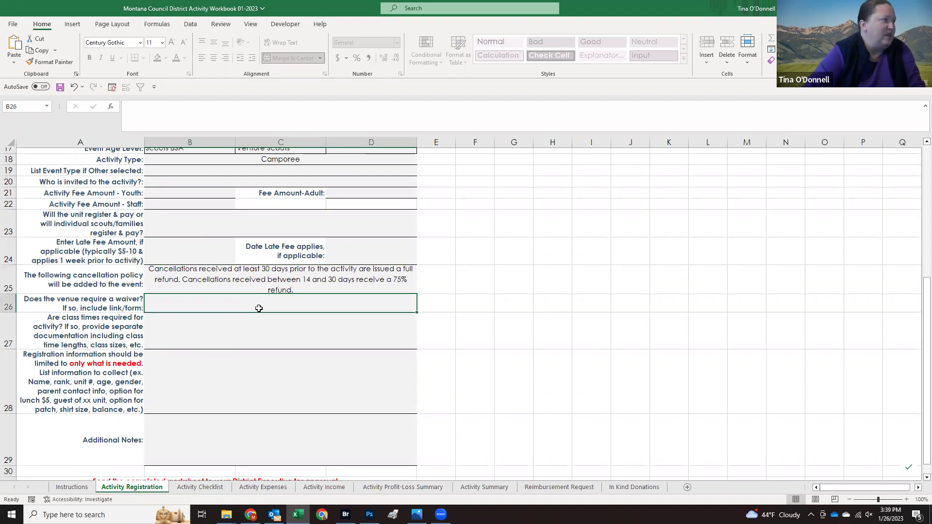
pyautogui.scroll(-1, 259, 309)
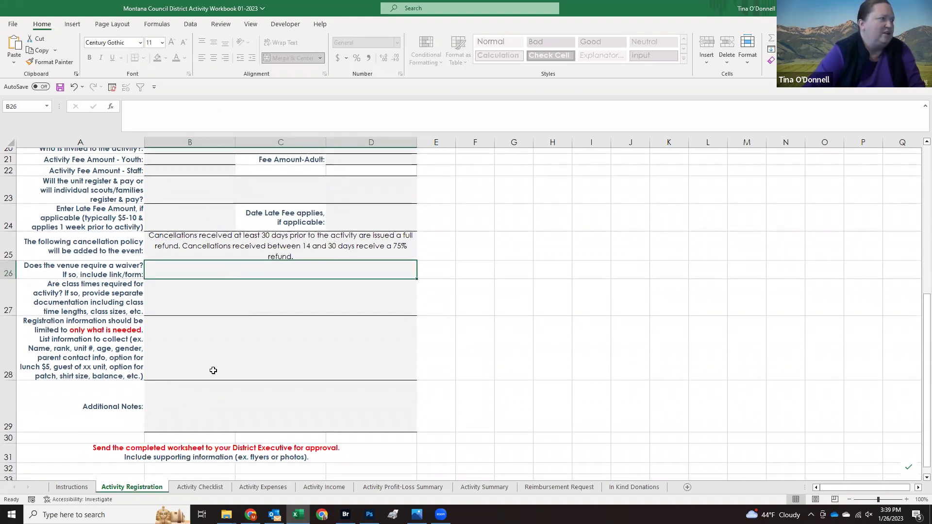
pyautogui.click(196, 418)
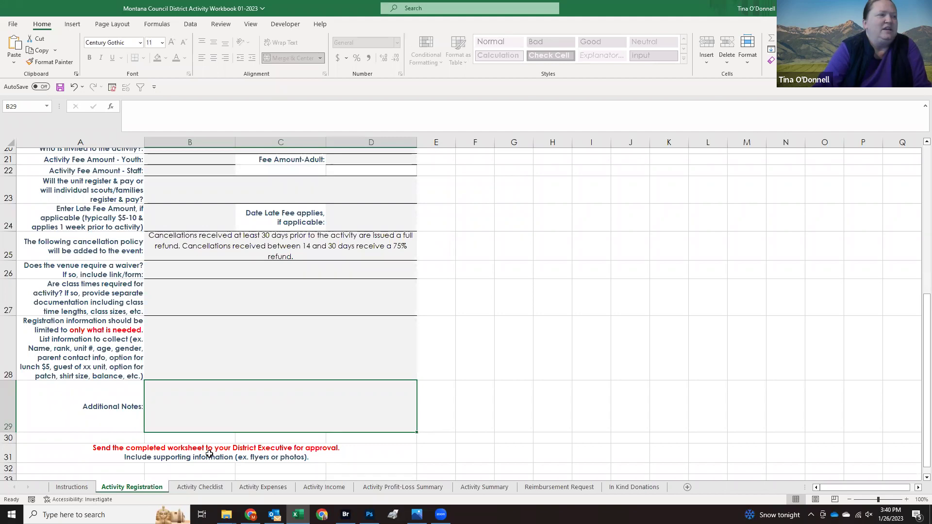
pyautogui.scroll(7, 238, 235)
pyautogui.scroll(-4, 242, 290)
pyautogui.scroll(-2, 242, 290)
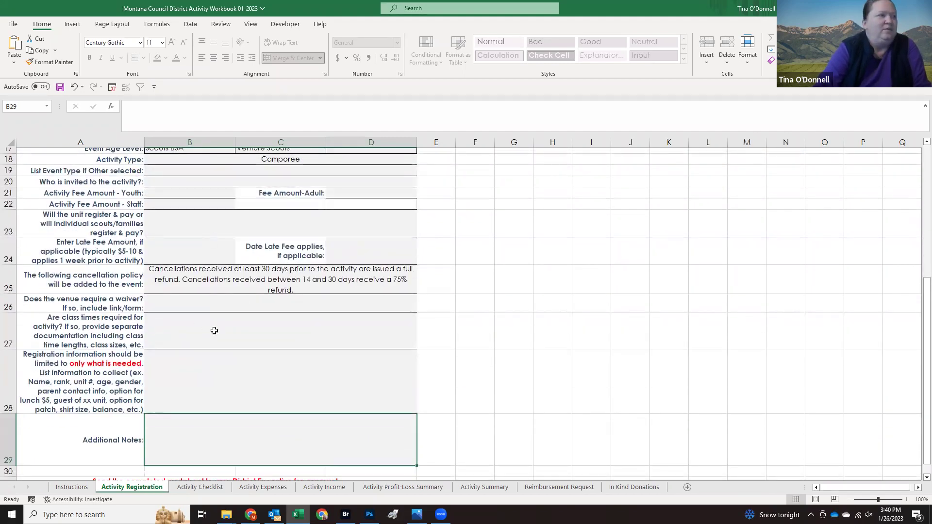
pyautogui.scroll(-2, 200, 355)
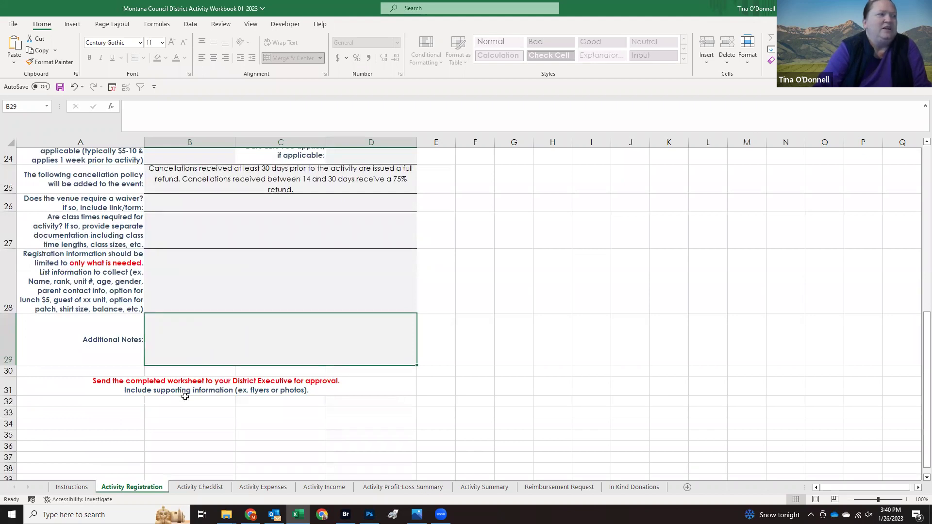
pyautogui.scroll(8, 193, 391)
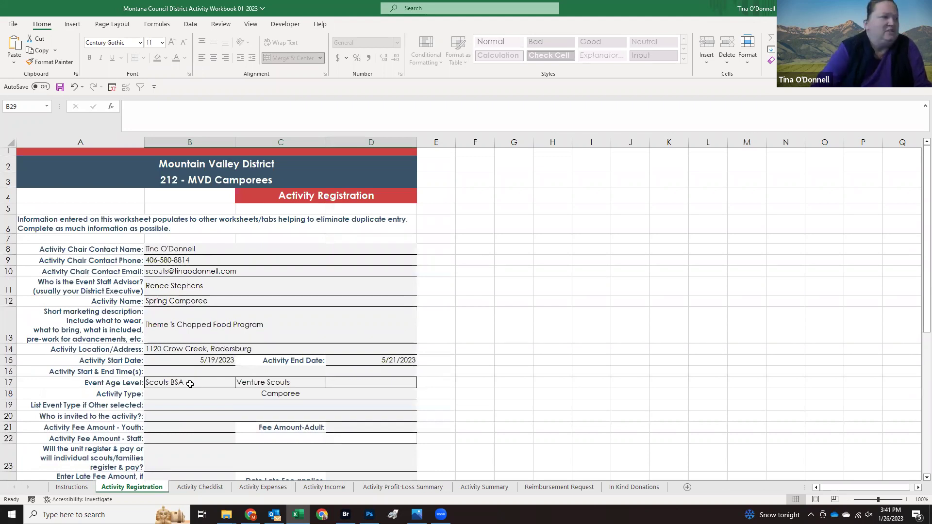
pyautogui.click(200, 487)
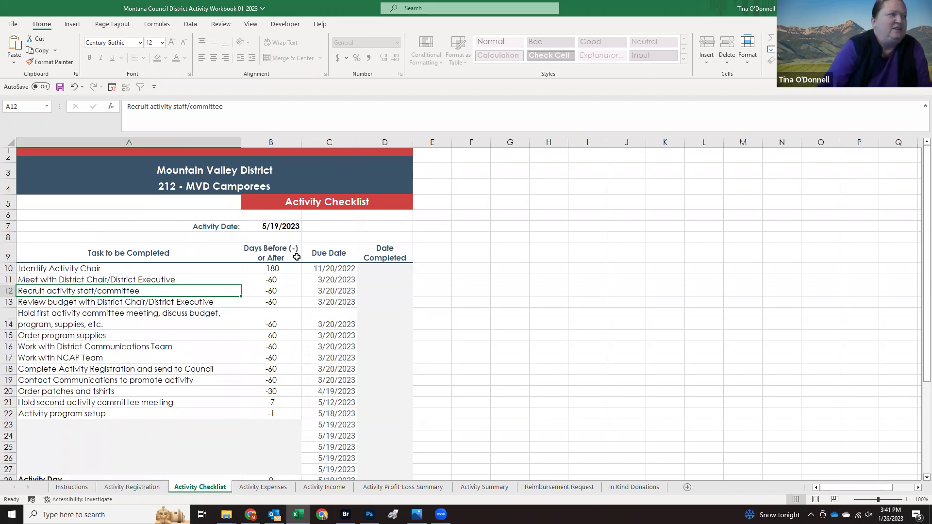
pyautogui.scroll(-1, 157, 282)
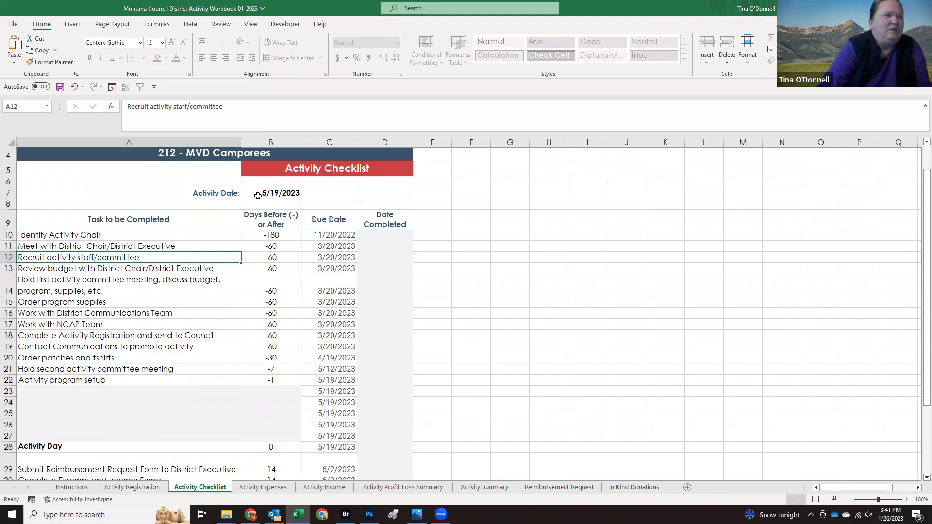
pyautogui.scroll(-2, 268, 194)
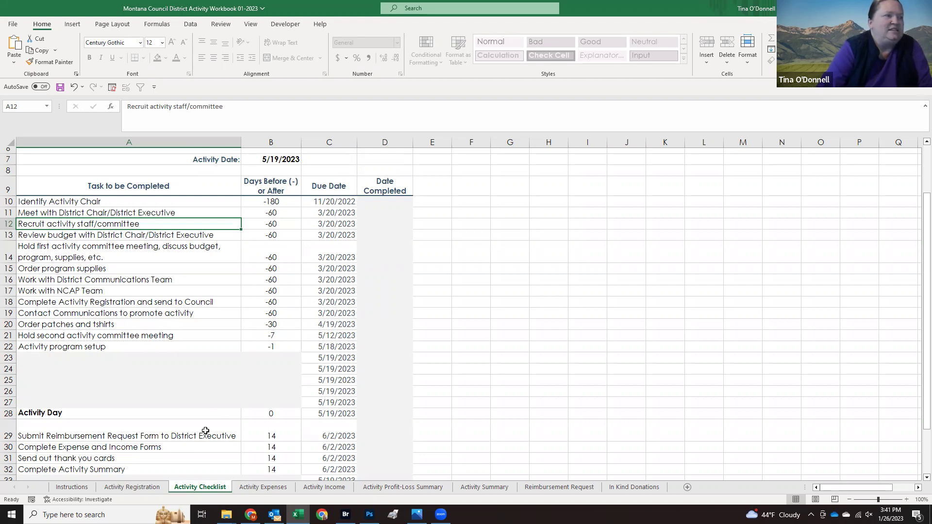
# Step: Unprotect the Activity Checklist and set Work with NCAP Team to -90 days, due 2/18/2023
pyautogui.rightClick(197, 488)
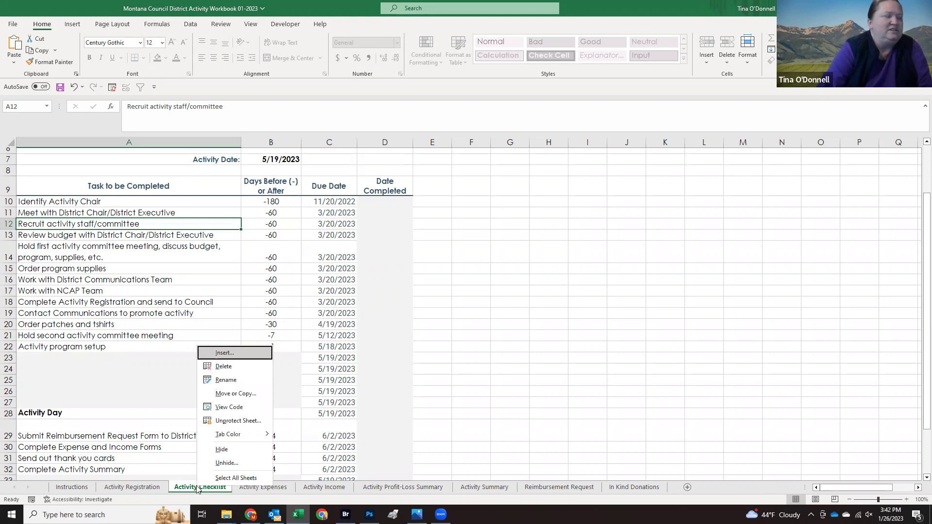
pyautogui.click(229, 421)
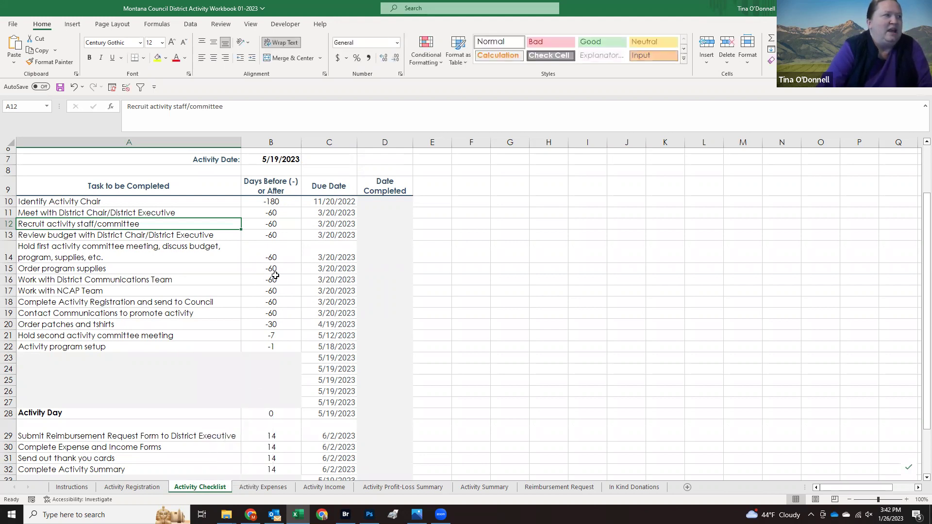
pyautogui.click(271, 291)
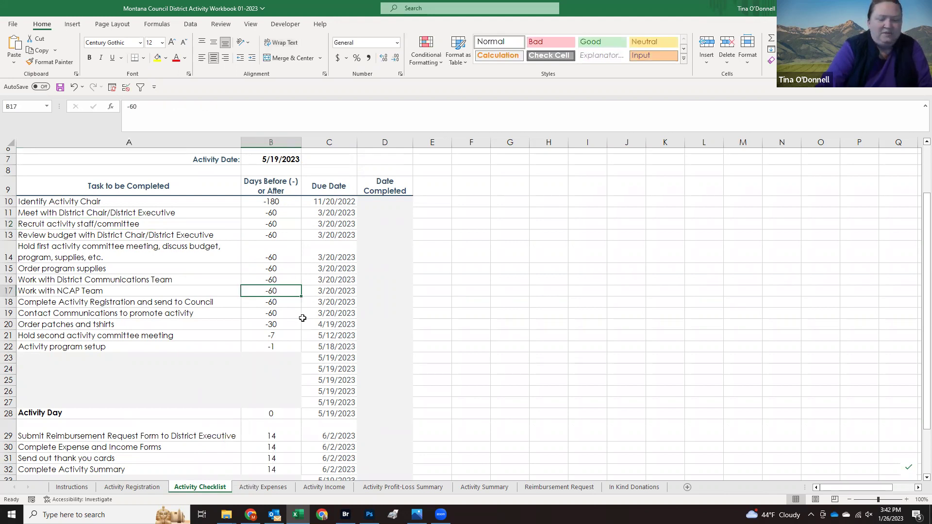
pyautogui.write('-90')
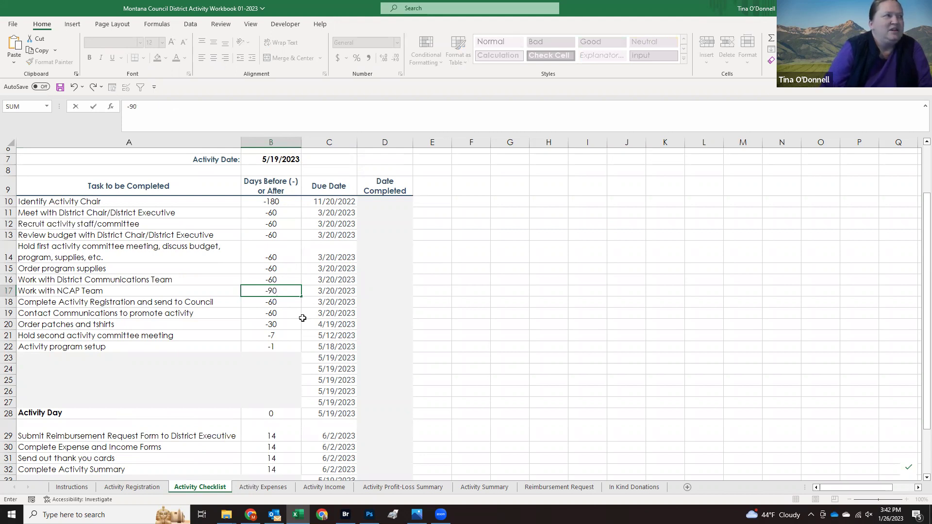
pyautogui.press('Return')
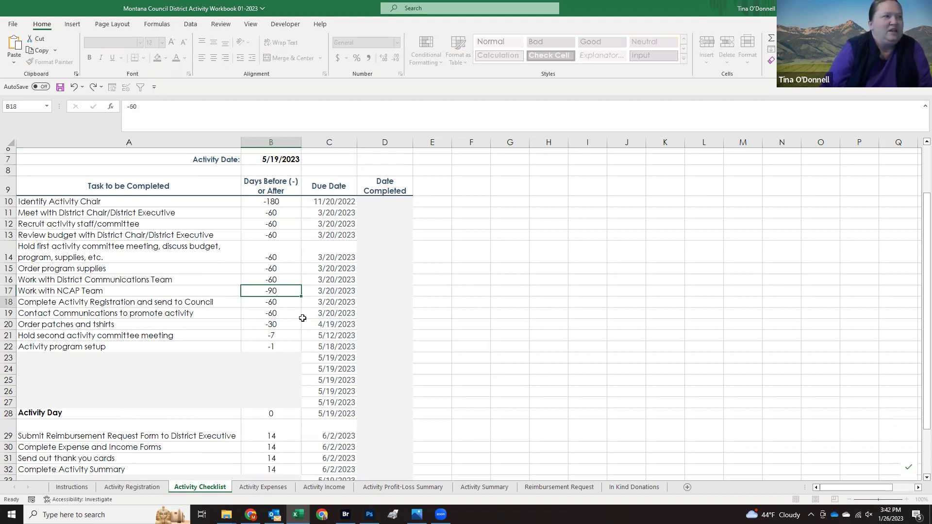
pyautogui.click(337, 293)
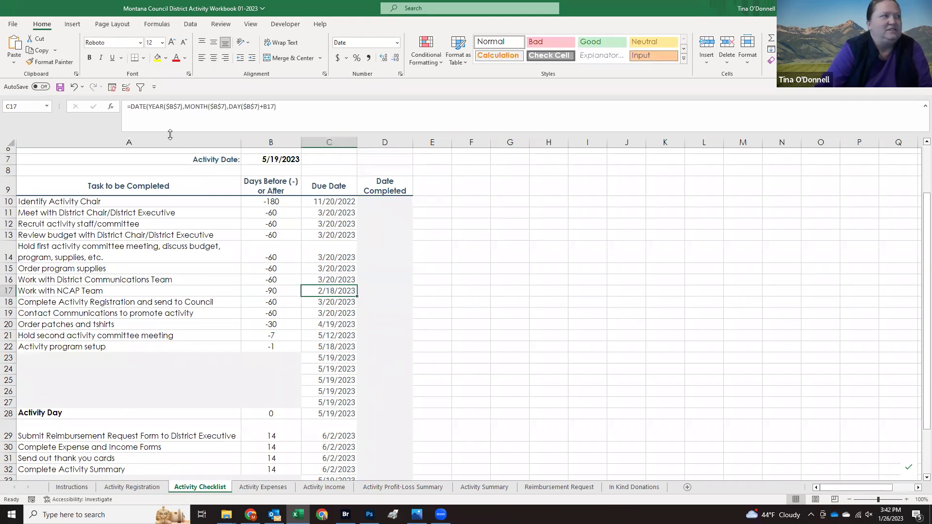
pyautogui.click(272, 292)
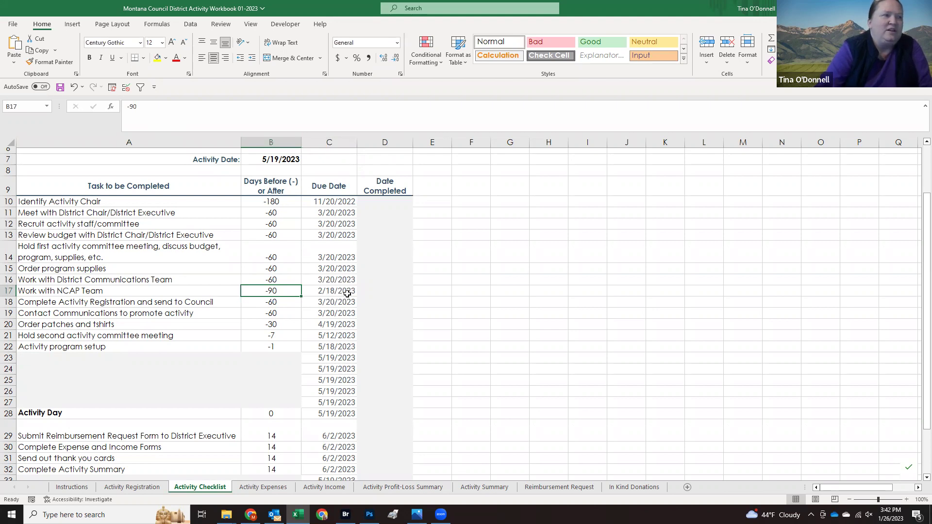
# Step: Protect the checklist sheet again with the default permissions
pyautogui.rightClick(204, 488)
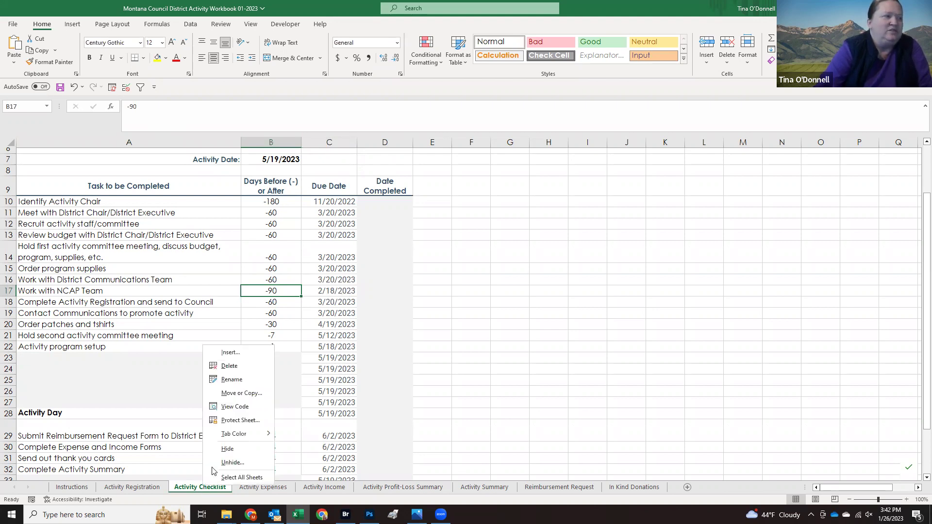
pyautogui.click(227, 421)
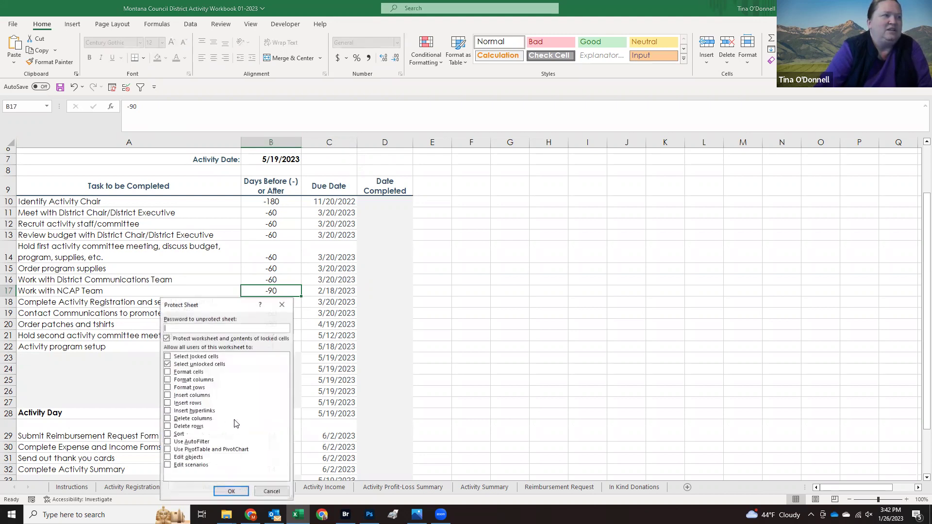
pyautogui.click(231, 491)
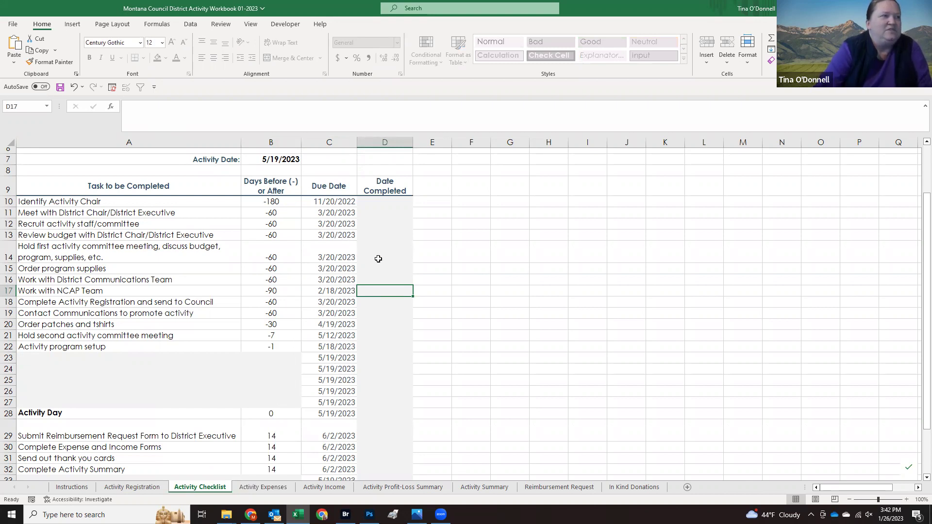
# Step: Mark Identify Activity Chair as completed on 1/26/2023
pyautogui.click(373, 200)
pyautogui.write('1/26/23')
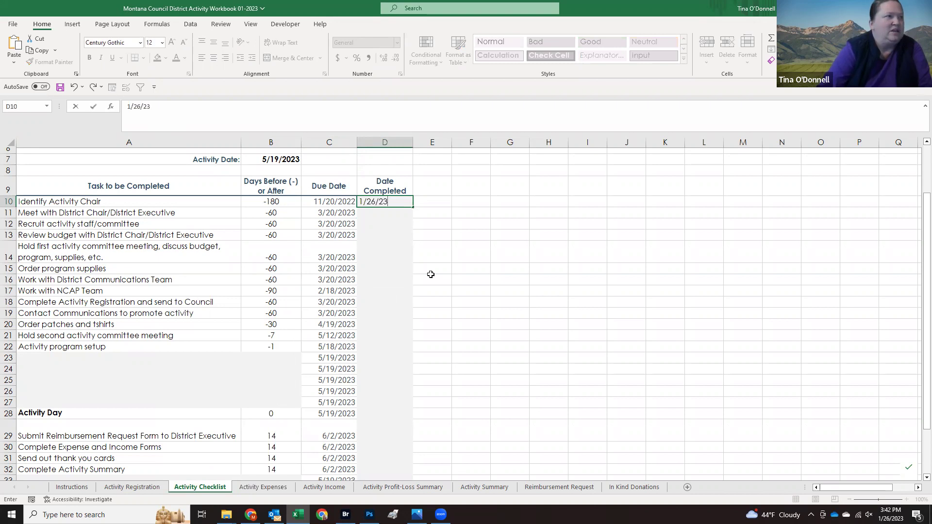
pyautogui.press('Return')
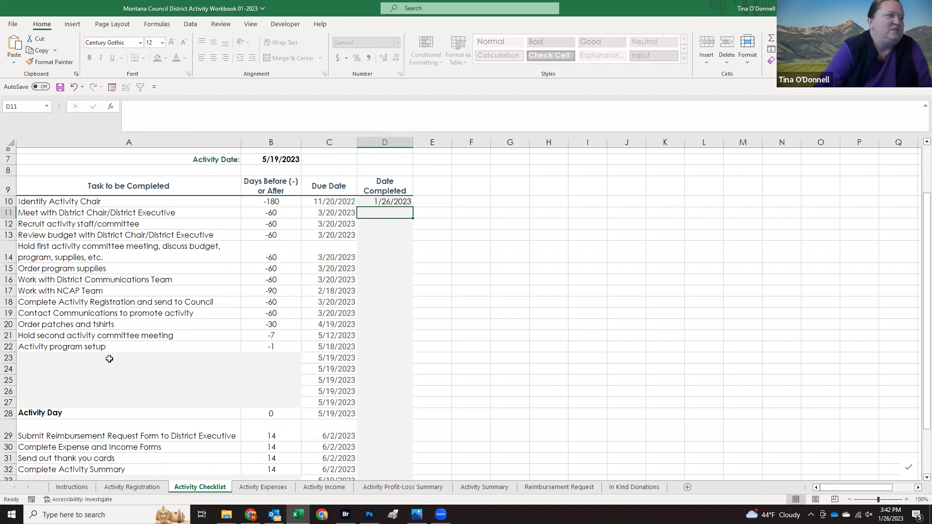
# Step: Add a new task Contact Forest Service in A23 with -45 days, due 4/4/2023
pyautogui.click(128, 362)
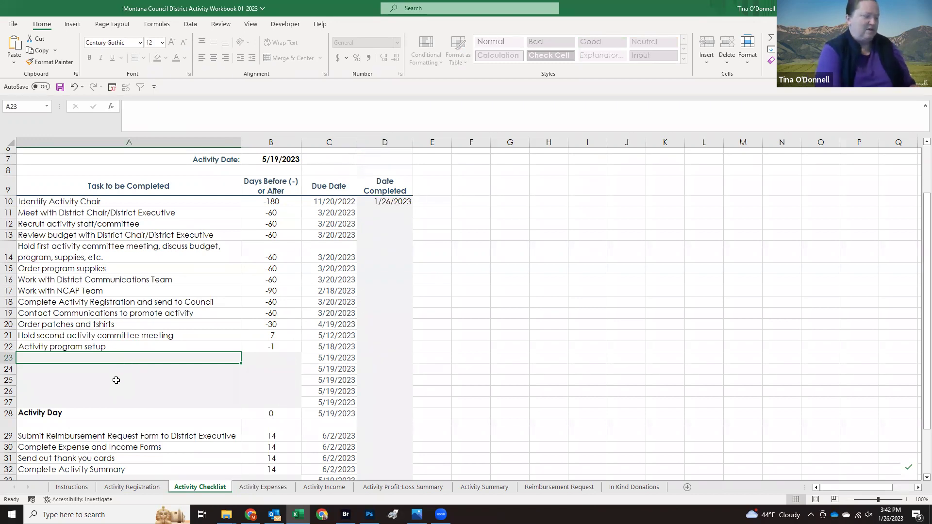
pyautogui.write('Contact')
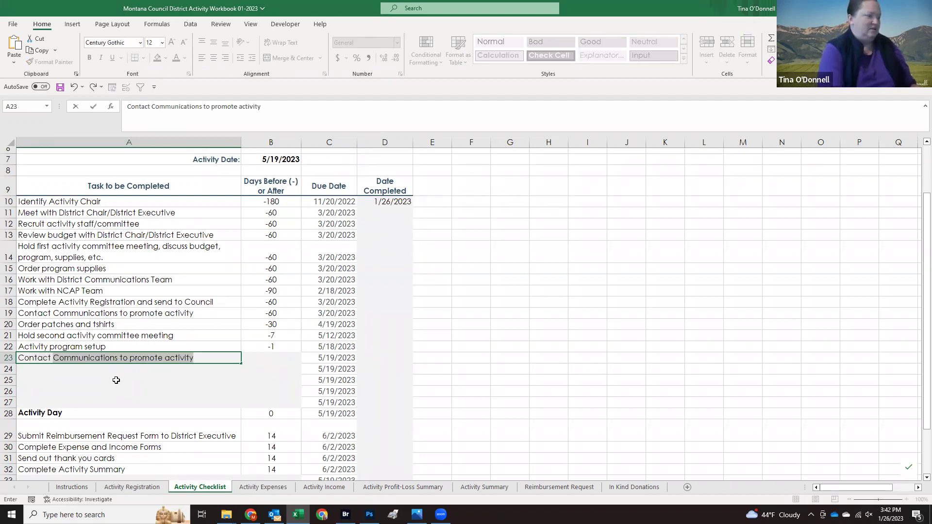
pyautogui.write(' Fi')
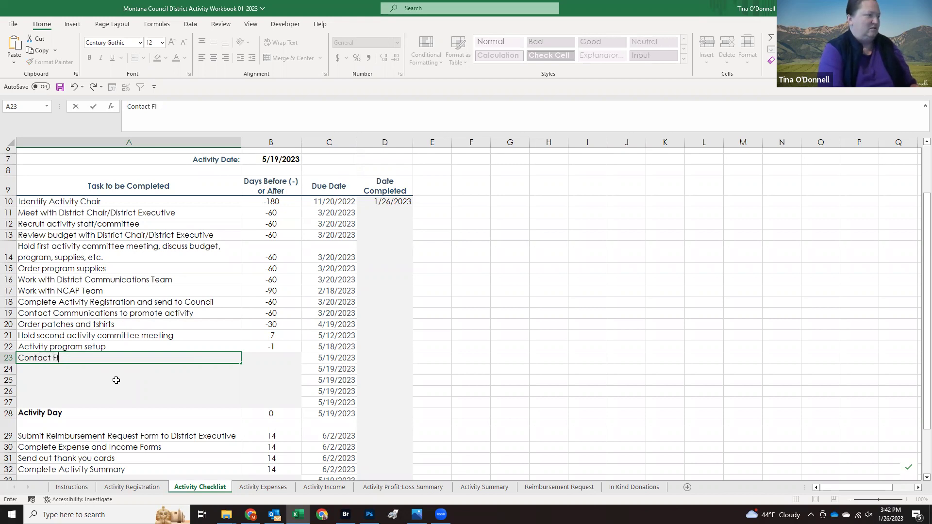
pyautogui.write('orsorest Serviec')
pyautogui.press('Tab')
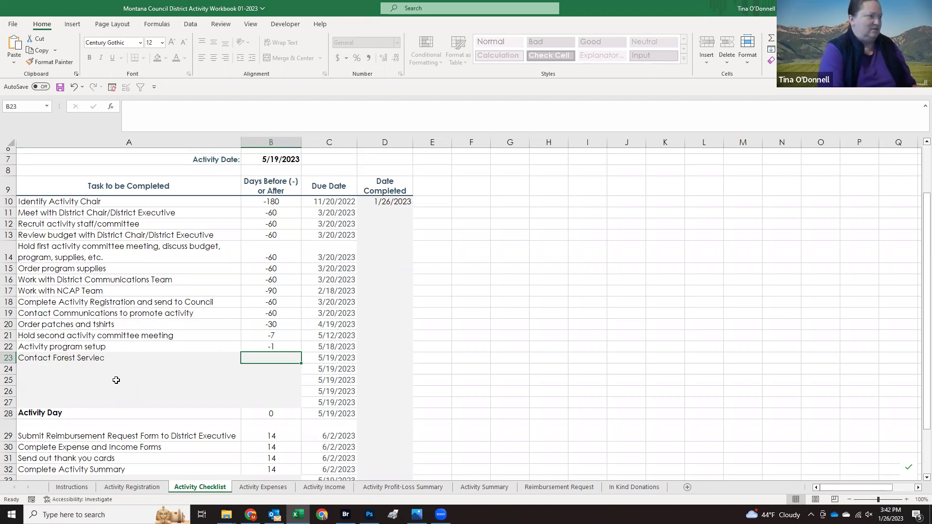
pyautogui.hotkey('shift', 'Tab')
pyautogui.press('F2')
pyautogui.press('BackSpace')
pyautogui.press('BackSpace')
pyautogui.write('ce')
pyautogui.press('Tab')
pyautogui.write('-45')
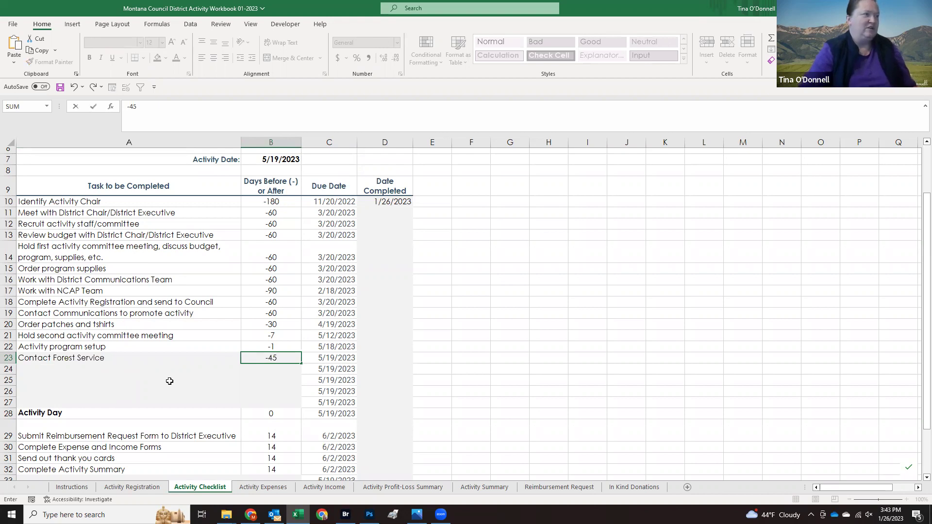
pyautogui.press('Tab')
pyautogui.press('Tab')
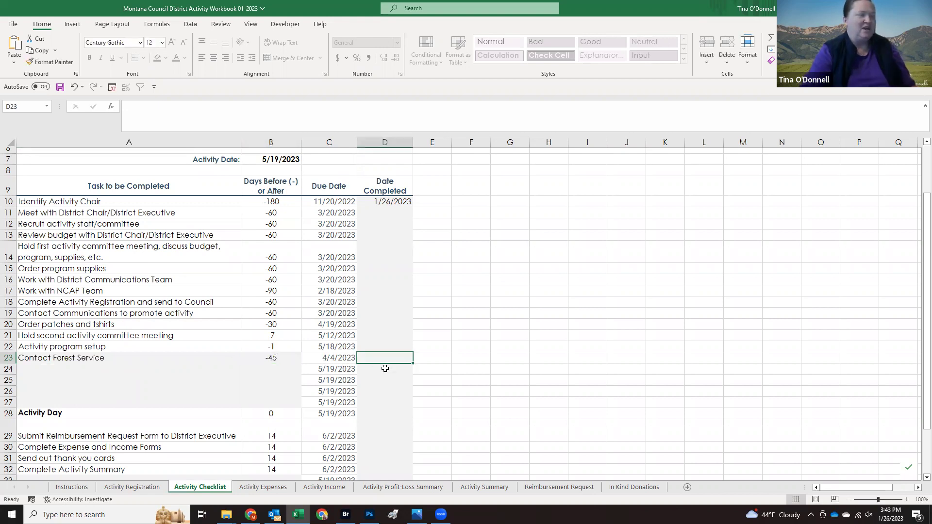
pyautogui.scroll(-2, 351, 368)
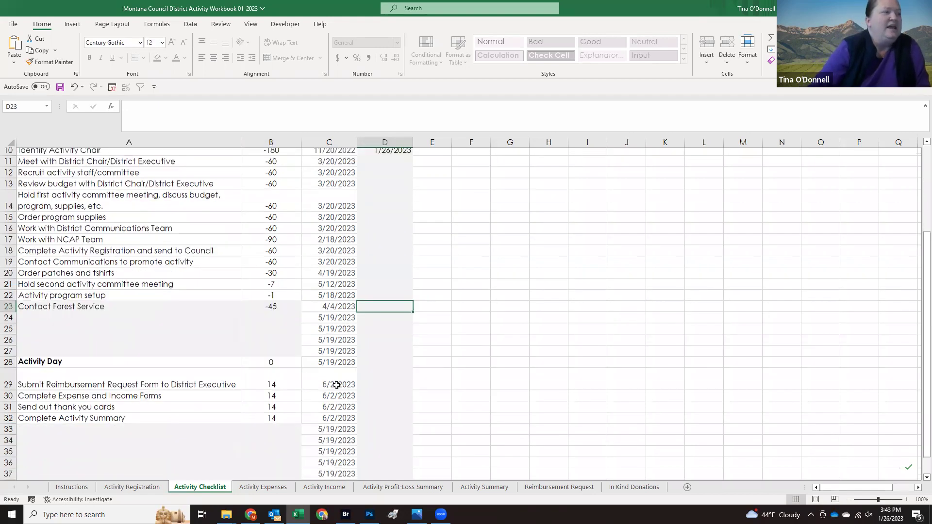
# Step: Return to the top of the checklist and bring up the Activity Expenses sheet
pyautogui.scroll(-1, 333, 353)
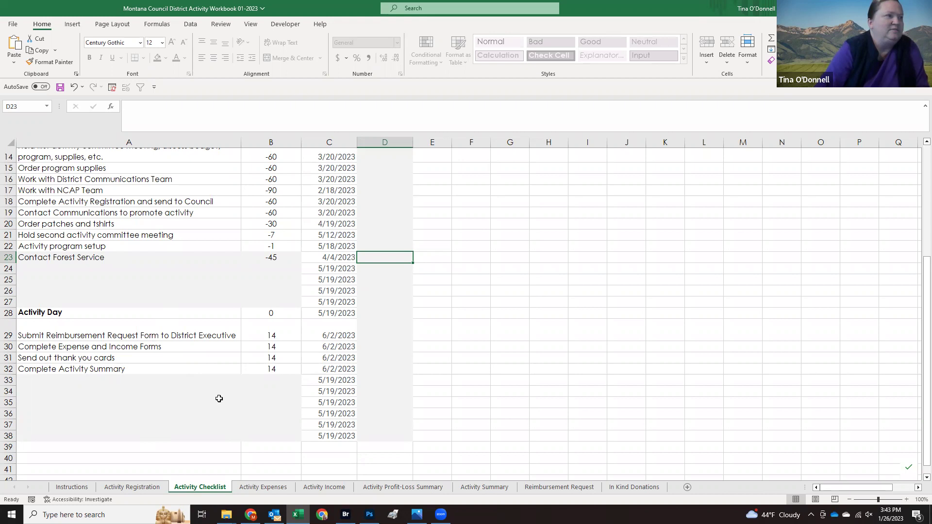
pyautogui.scroll(4, 221, 398)
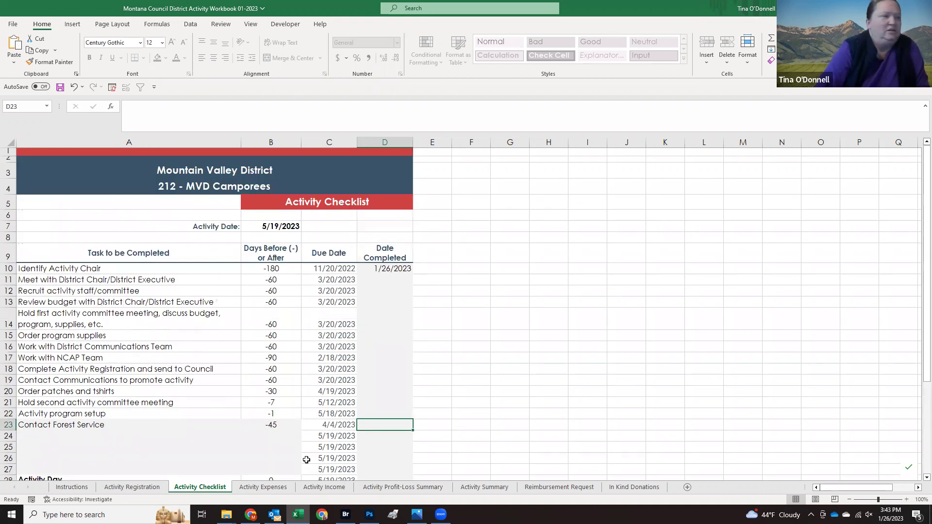
pyautogui.click(282, 488)
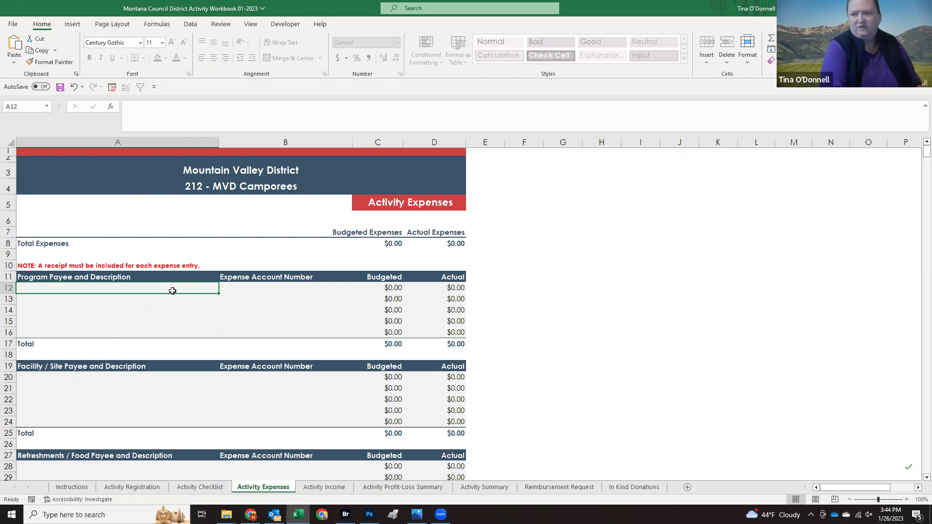
# Step: Add a Patches expense under 9153 Recognitions-Youth budgeted at $100.00
pyautogui.write('Patches')
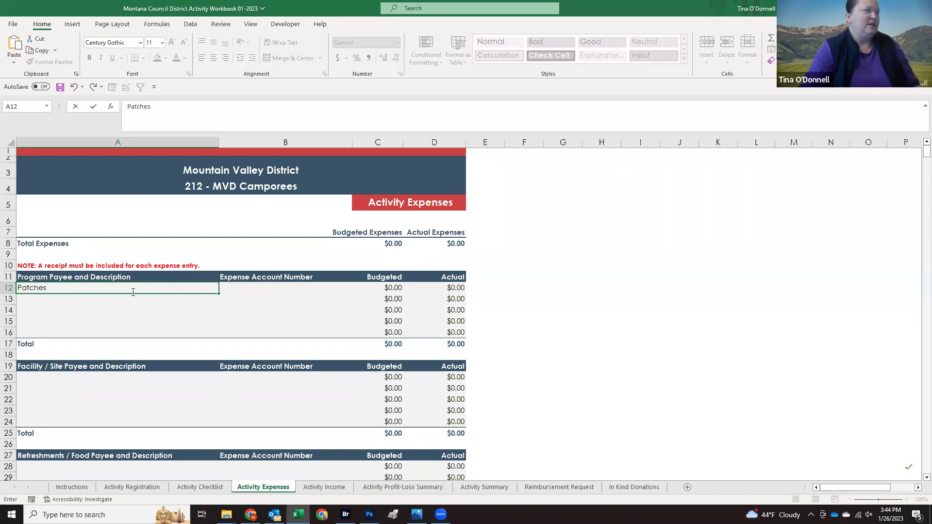
pyautogui.click(258, 289)
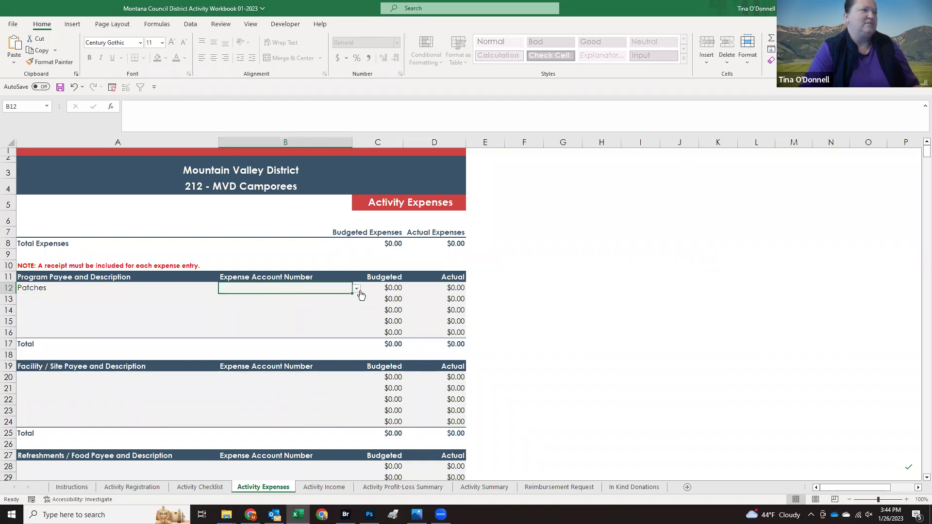
pyautogui.click(356, 290)
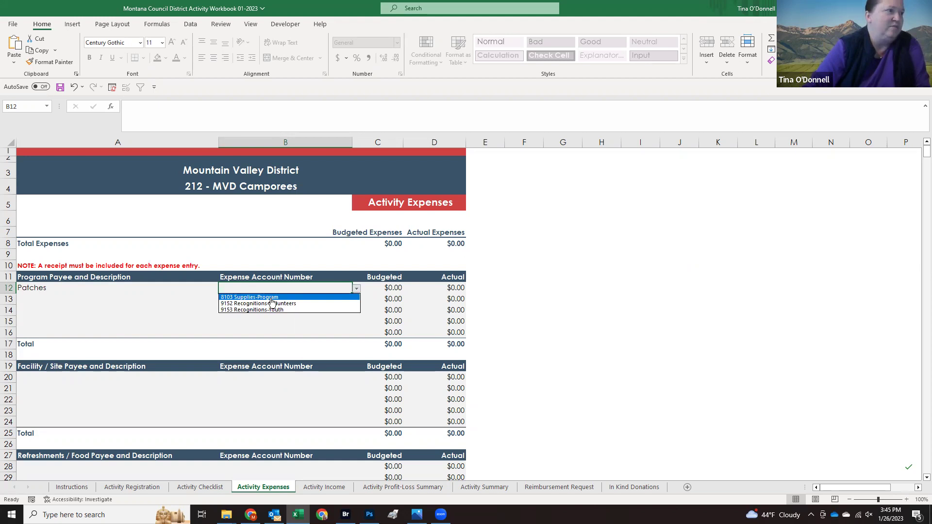
pyautogui.click(272, 300)
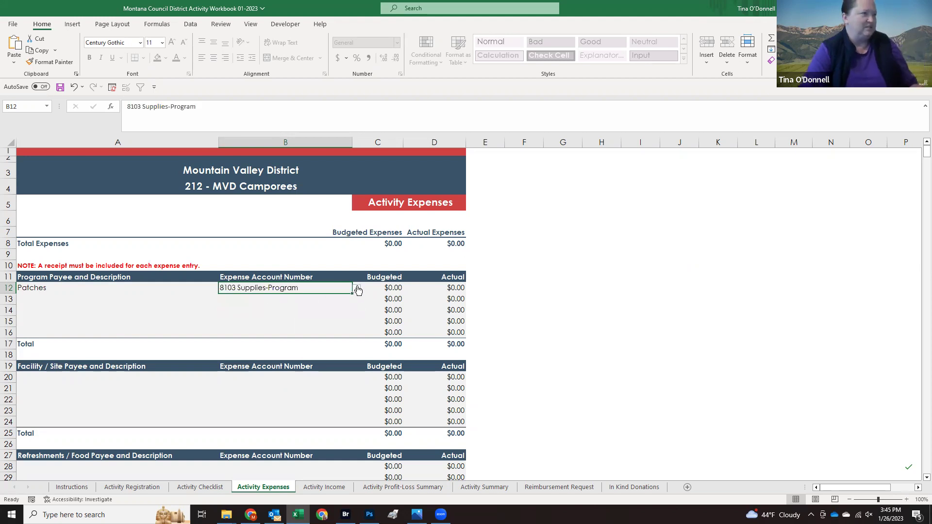
pyautogui.click(357, 289)
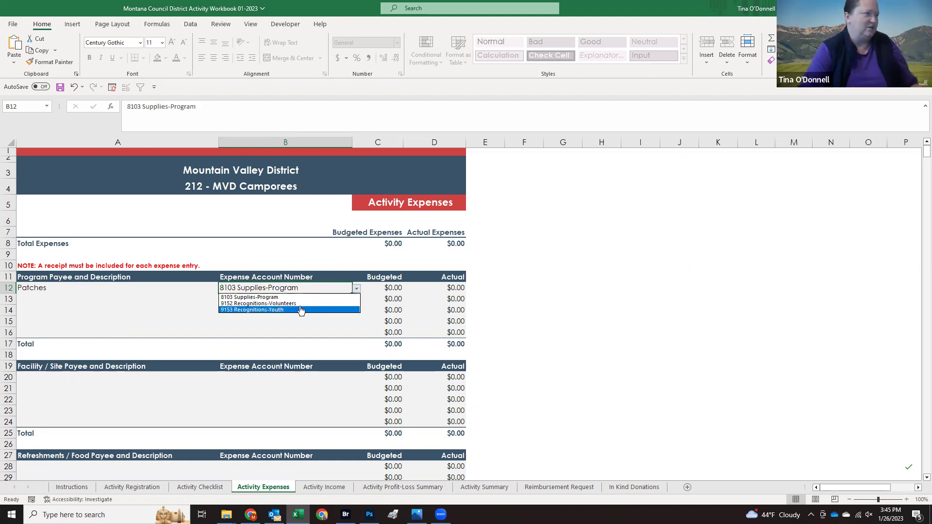
pyautogui.click(301, 309)
pyautogui.click(378, 287)
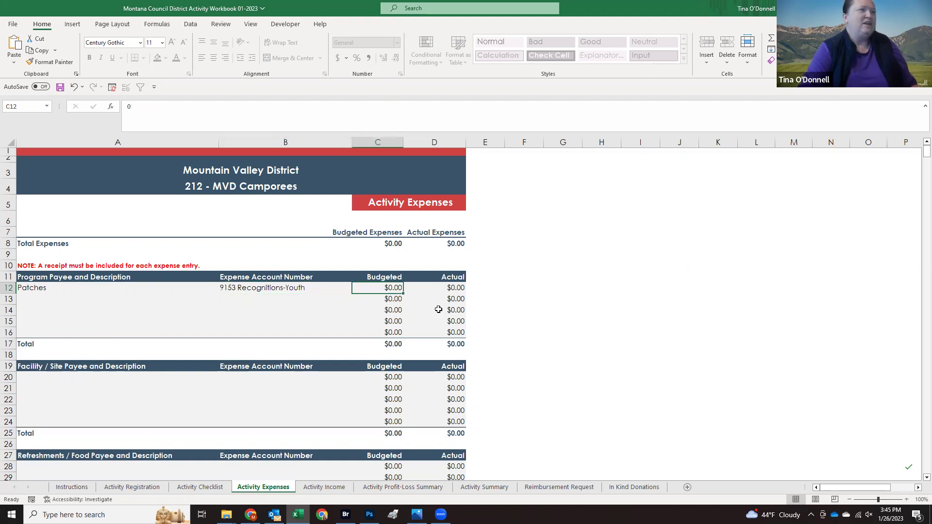
pyautogui.write('100')
pyautogui.click(256, 301)
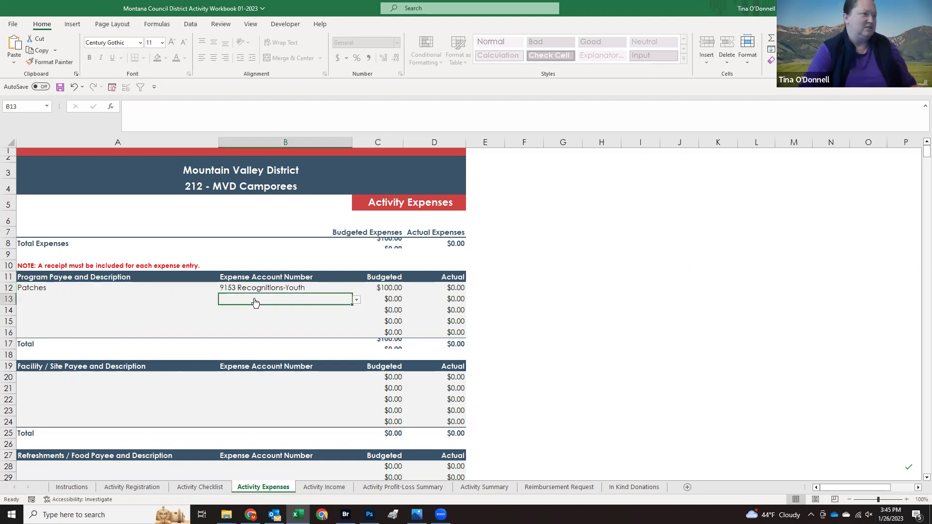
# Step: Add Porta Potties in A20 under 8105 Supplies-Janitorial (Porta Potties) budgeted at $150.00
pyautogui.click(52, 380)
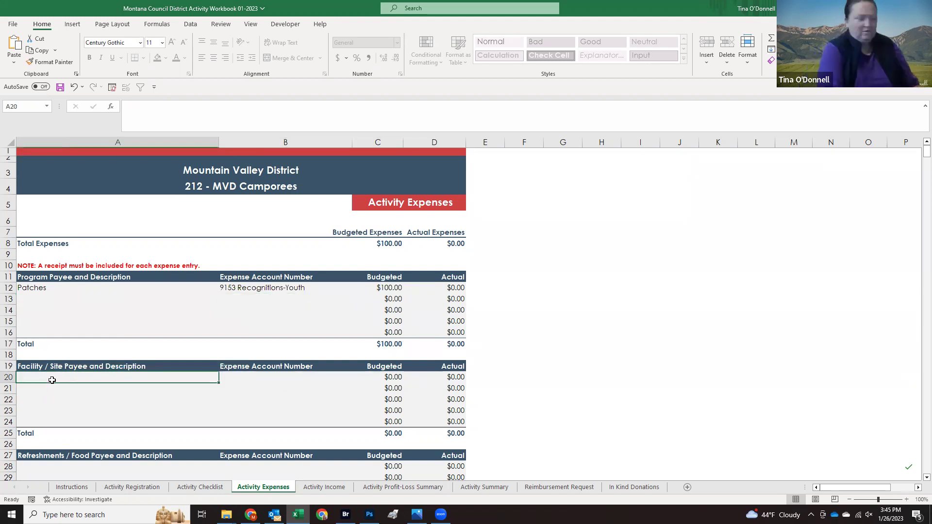
pyautogui.write('Porta Potties')
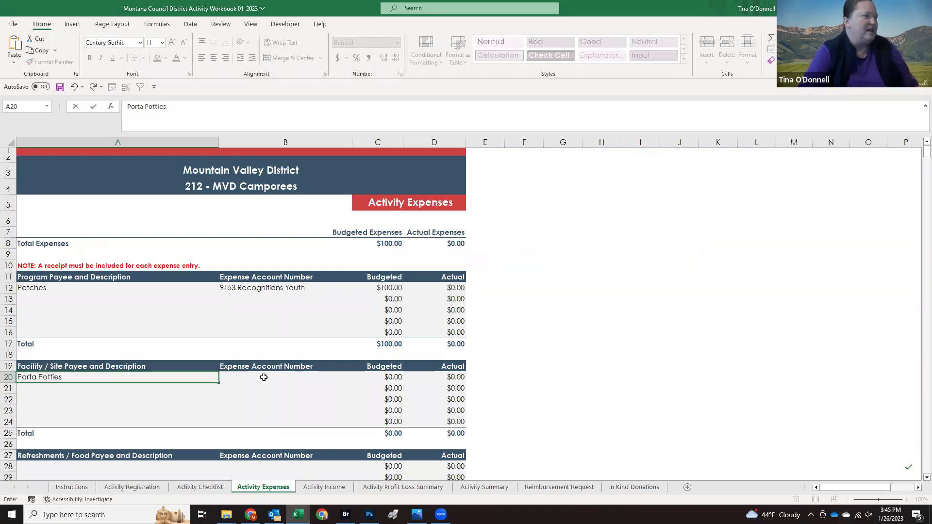
pyautogui.click(311, 380)
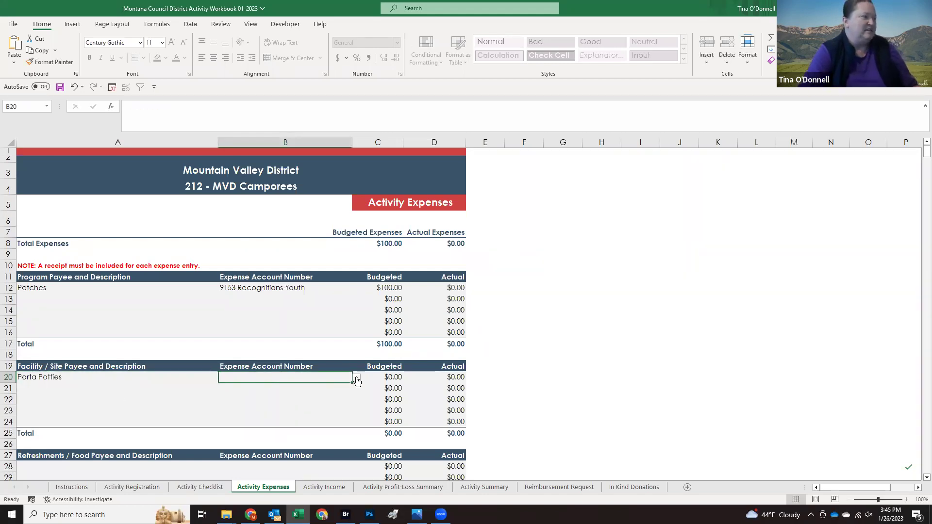
pyautogui.click(355, 378)
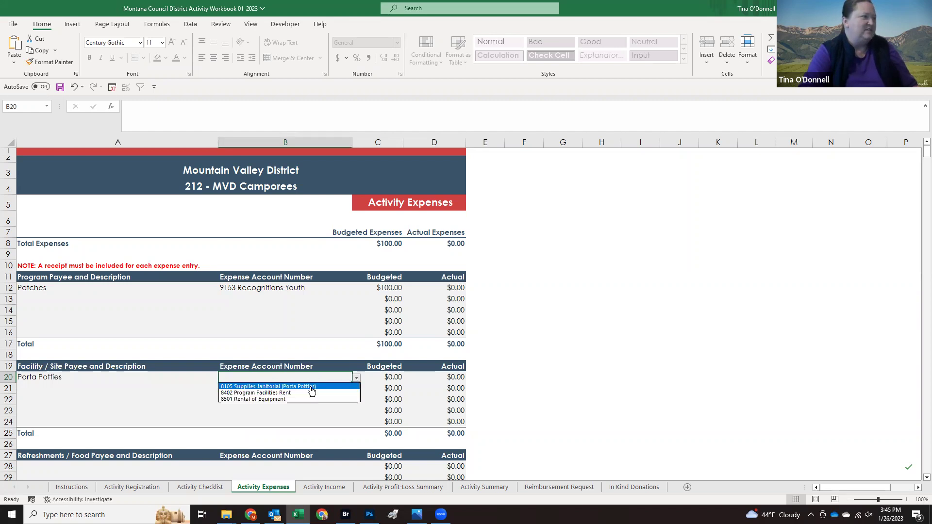
pyautogui.click(274, 386)
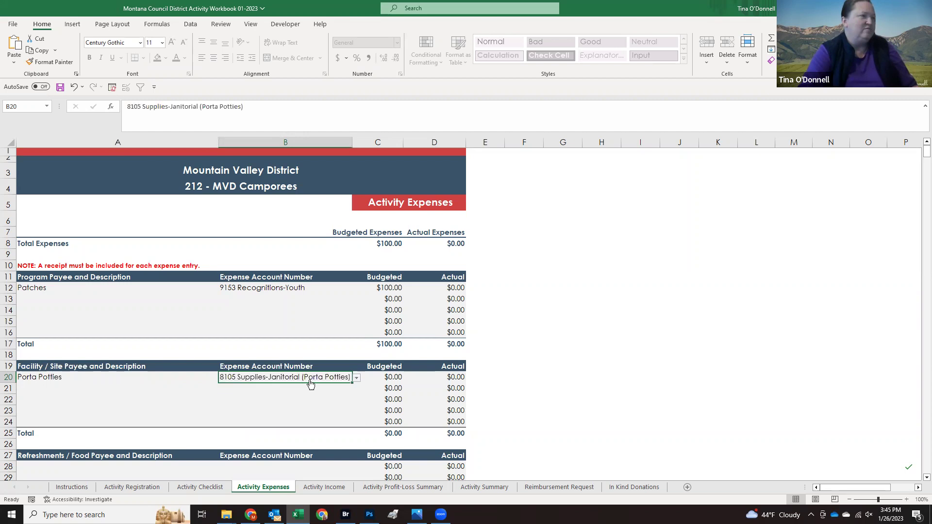
pyautogui.click(379, 375)
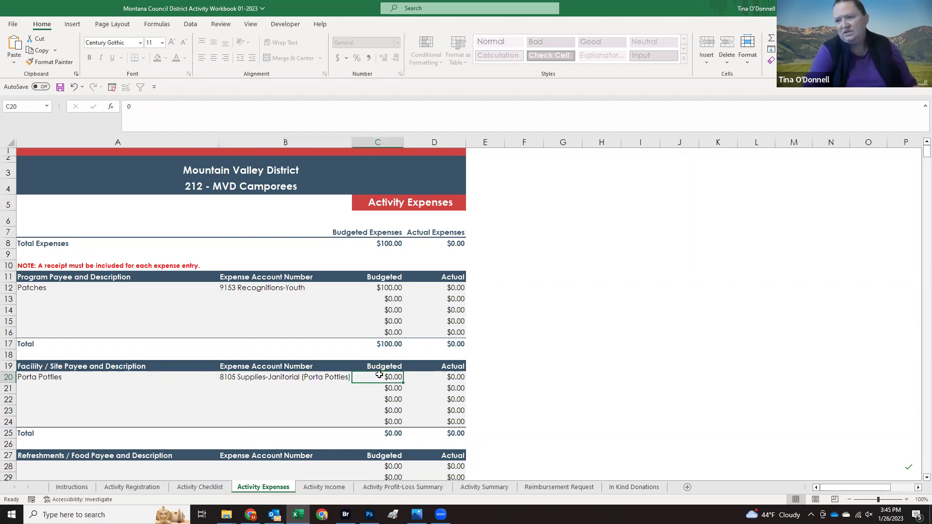
pyautogui.write('150')
pyautogui.press('Return')
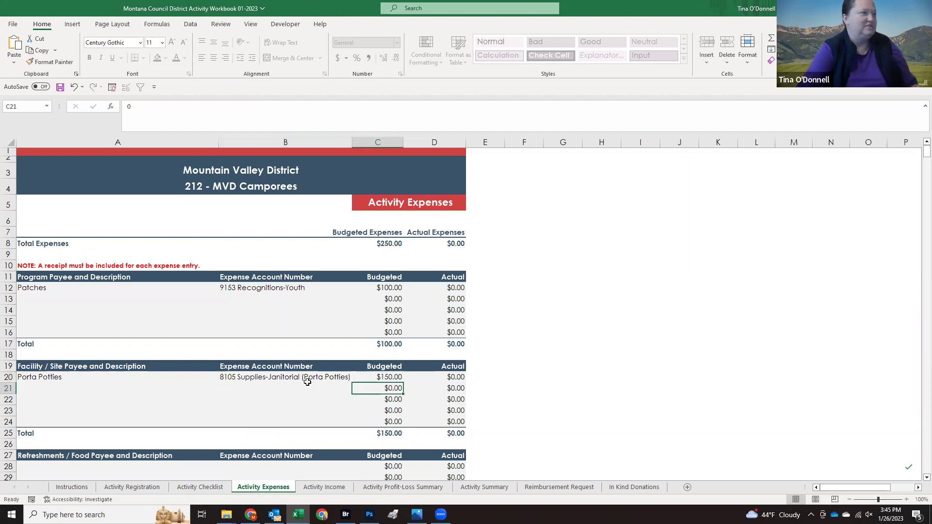
# Step: Add Cracker Barrel in A28 under 8104 Supplies-Food & Commissary budgeted at $100.00
pyautogui.scroll(-1, 281, 371)
pyautogui.scroll(-3, 270, 364)
pyautogui.click(114, 340)
pyautogui.click(110, 351)
pyautogui.write('Fo')
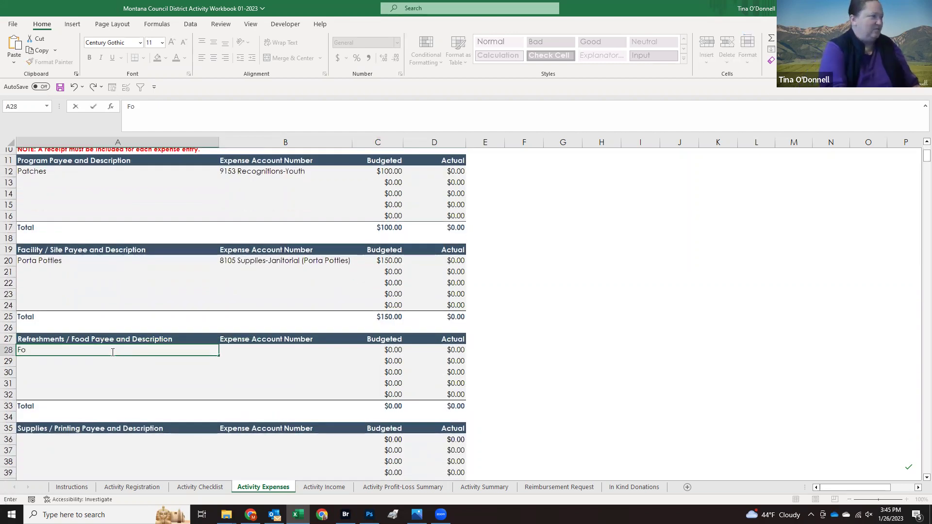
pyautogui.press('BackSpace')
pyautogui.write('Camp')
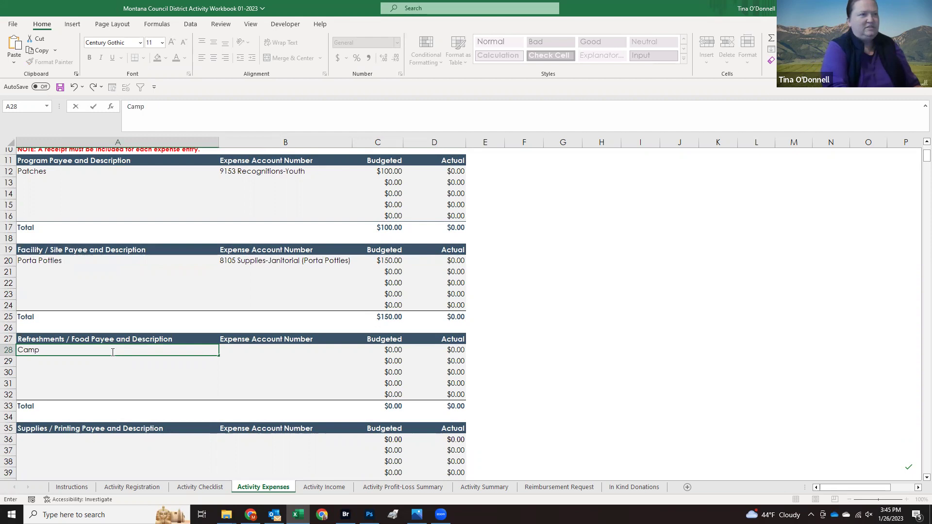
pyautogui.press('BackSpace')
pyautogui.press('BackSpace')
pyautogui.press('BackSpace')
pyautogui.write('Crack')
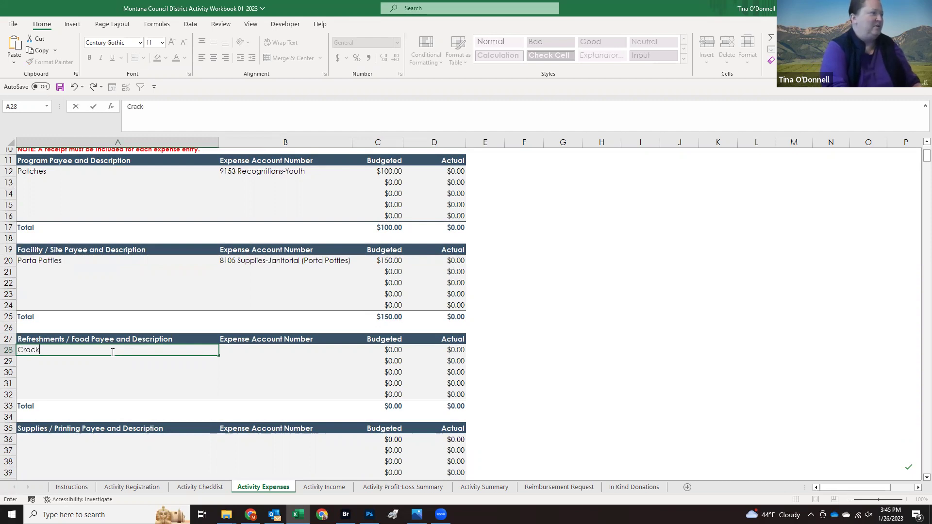
pyautogui.write('er Barrel')
pyautogui.press('Tab')
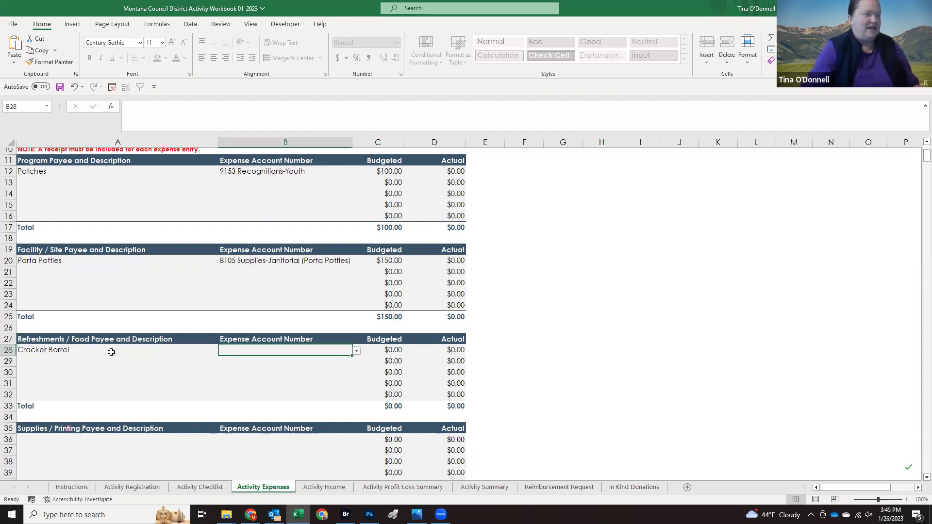
pyautogui.click(357, 351)
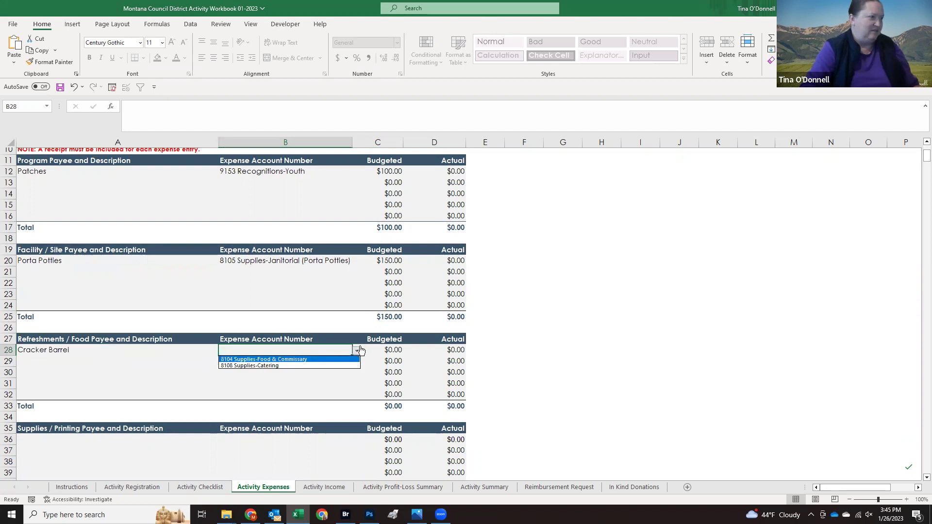
pyautogui.click(309, 363)
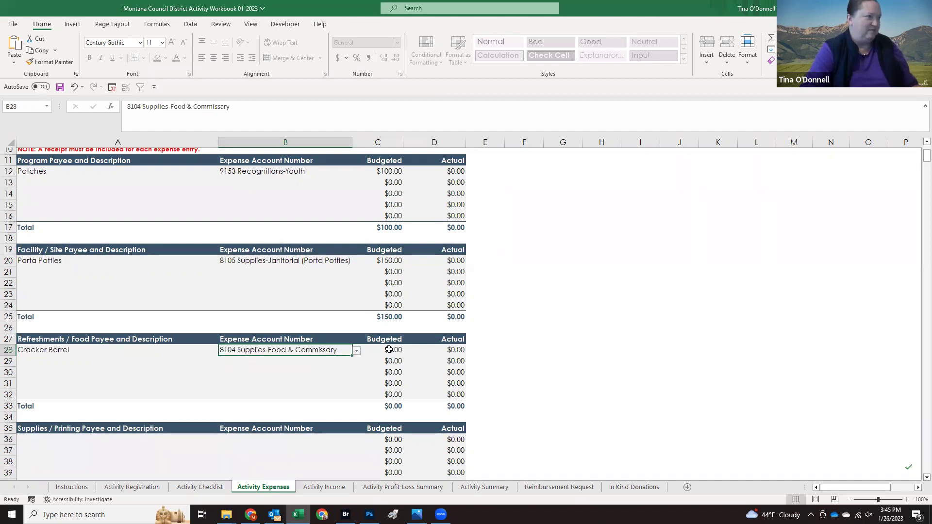
pyautogui.click(382, 350)
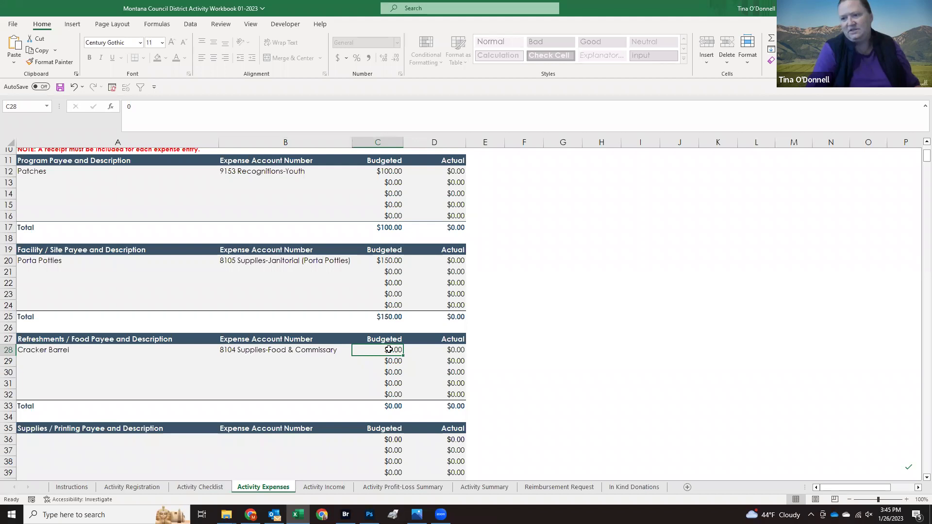
pyautogui.write('100')
pyautogui.press('Return')
# Step: Move down to the first Miscellaneous payee cell, A44
pyautogui.scroll(-3, 113, 378)
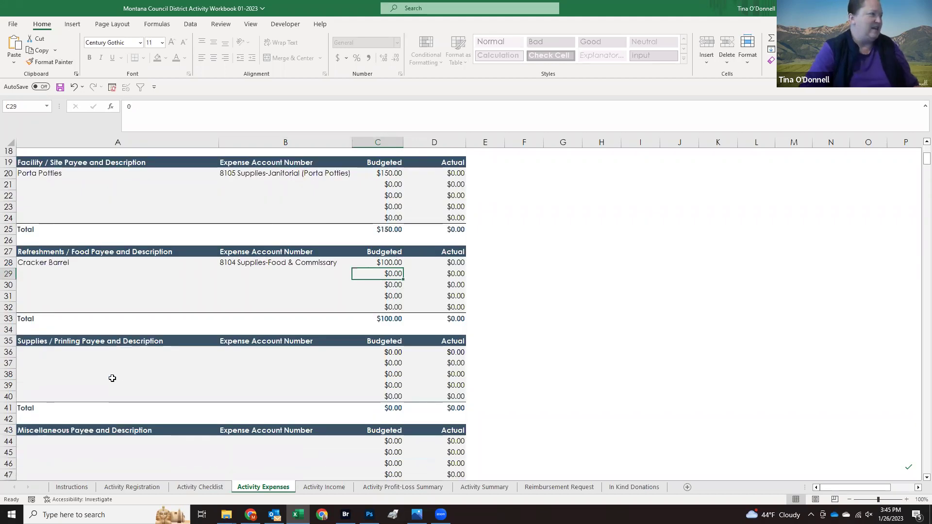
pyautogui.scroll(-1, 112, 378)
pyautogui.click(96, 422)
pyautogui.click(97, 413)
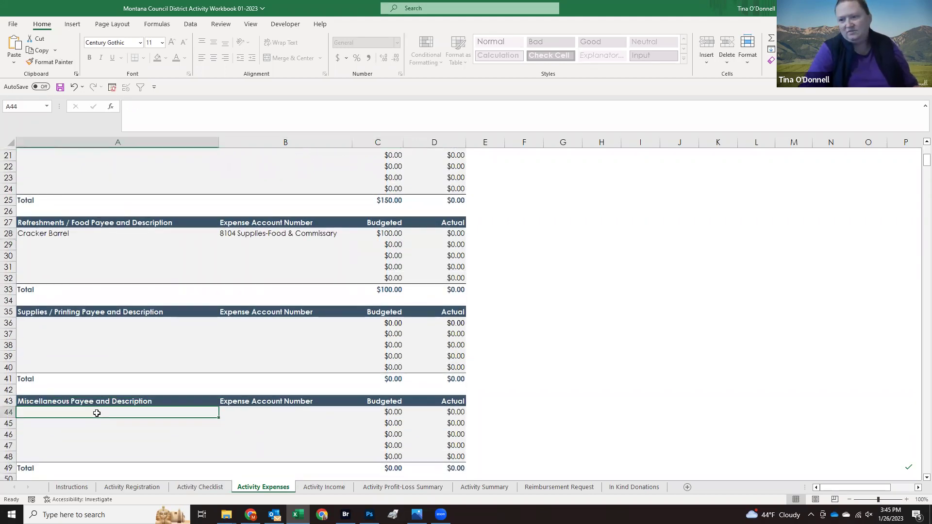
pyautogui.scroll(6, 93, 410)
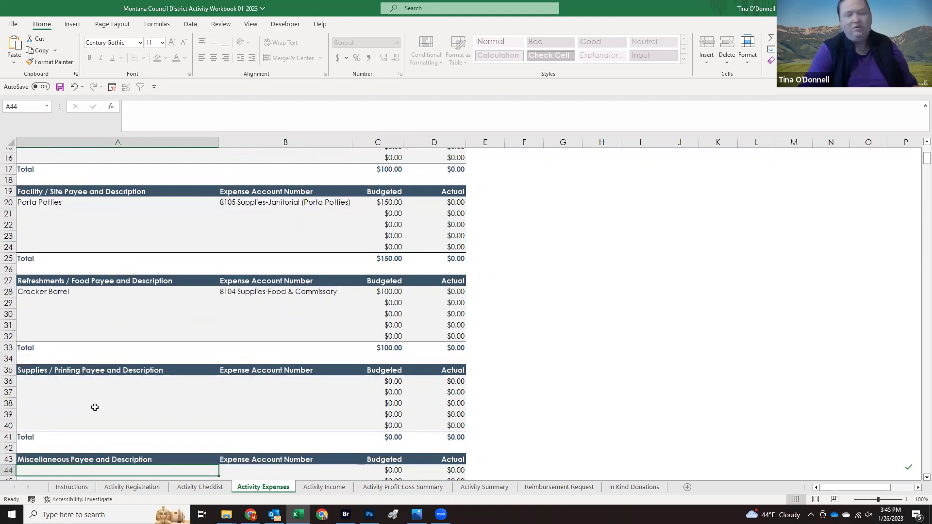
# Step: Enter Program Supplies in A13 with account 8103 Supplies-Program and a 600 budget, totalling $950.00
pyautogui.click(69, 269)
pyautogui.write('Prog')
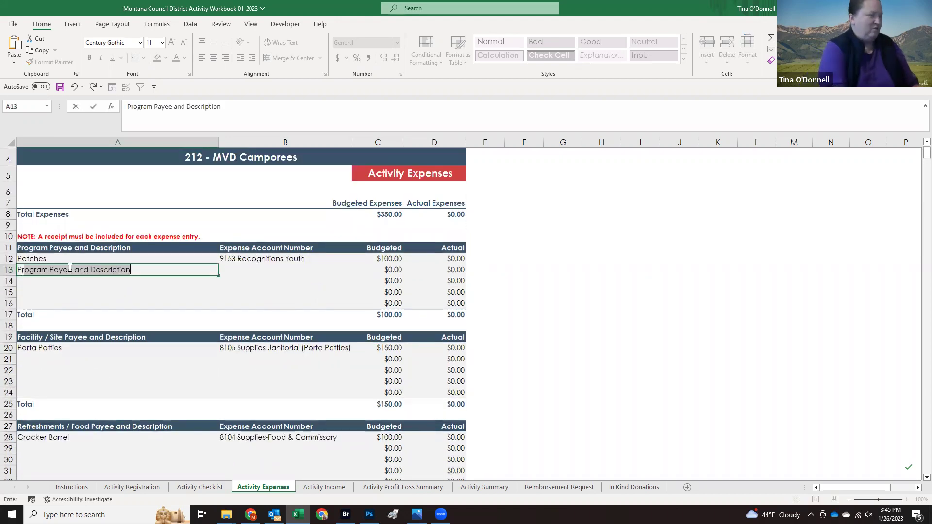
pyautogui.write('ram ')
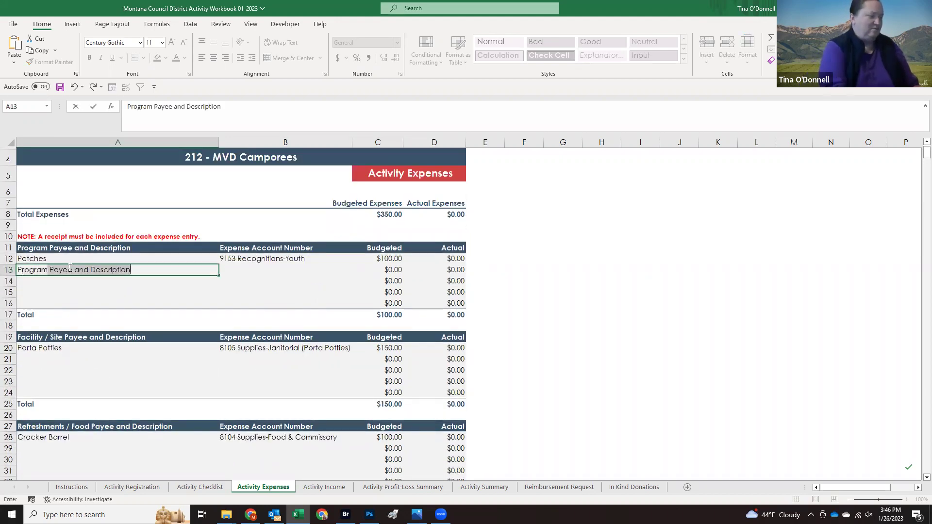
pyautogui.write('Supplies')
pyautogui.press('Tab')
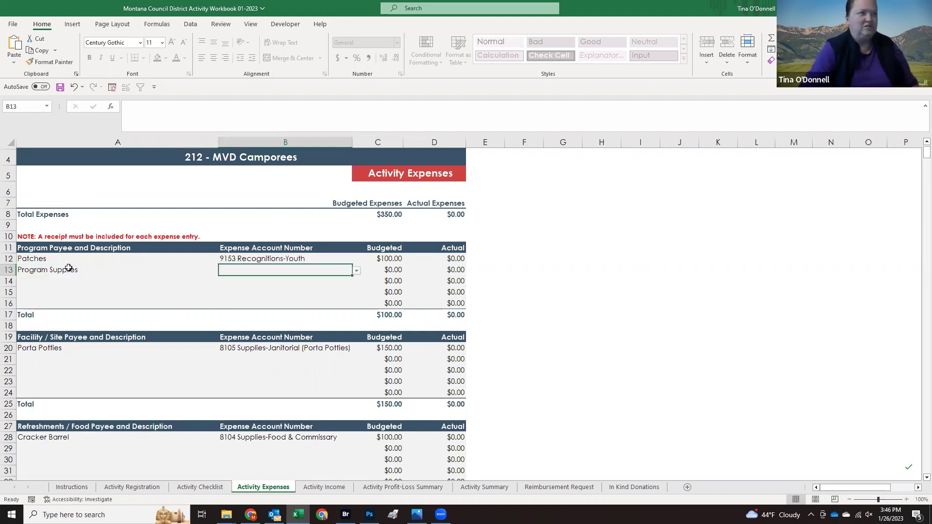
pyautogui.click(357, 271)
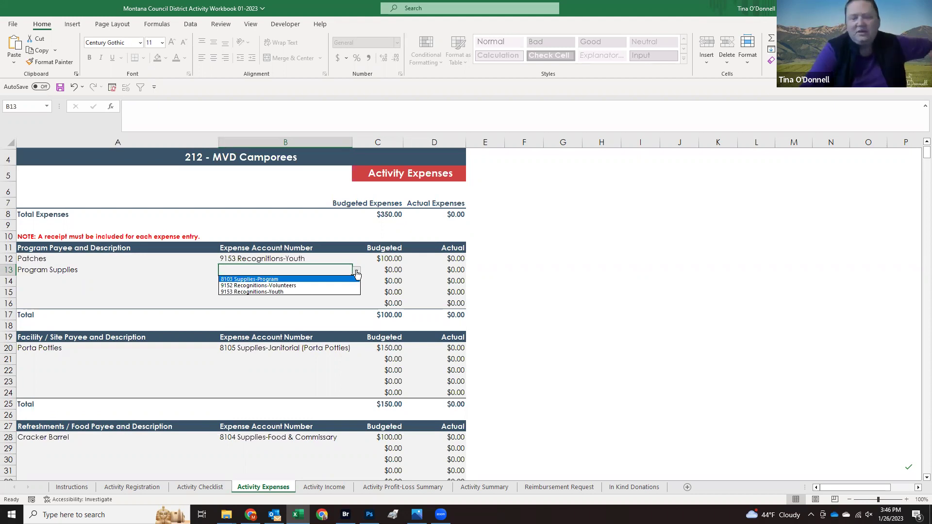
pyautogui.click(324, 281)
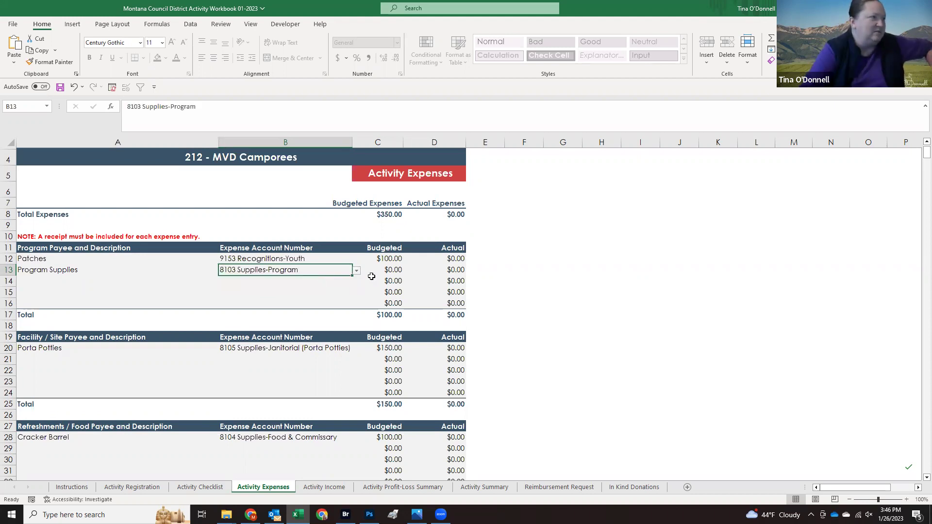
pyautogui.click(388, 272)
pyautogui.write('600')
pyautogui.press('Return')
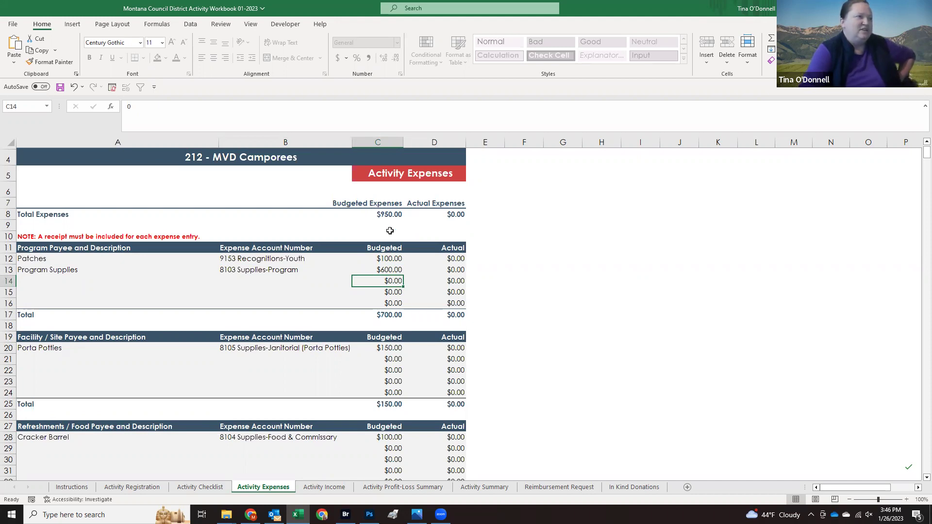
pyautogui.scroll(-9, 395, 264)
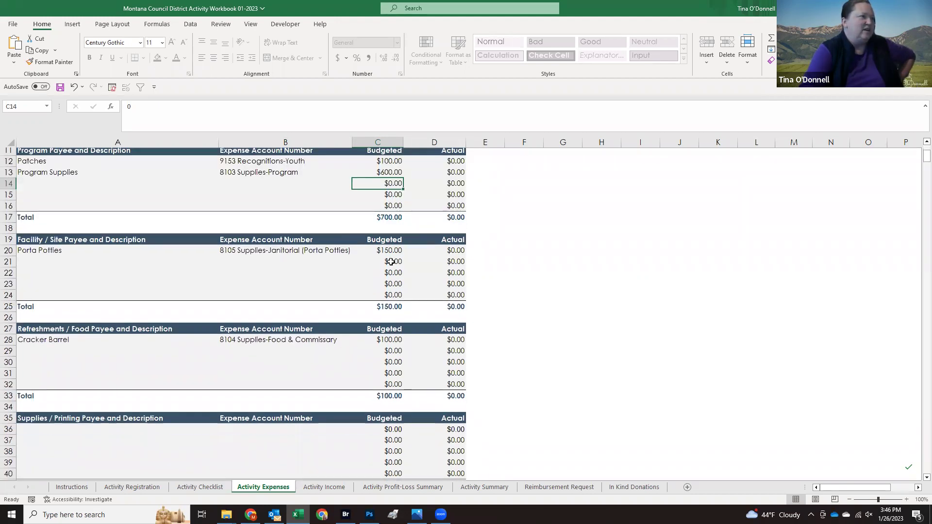
pyautogui.scroll(10, 385, 315)
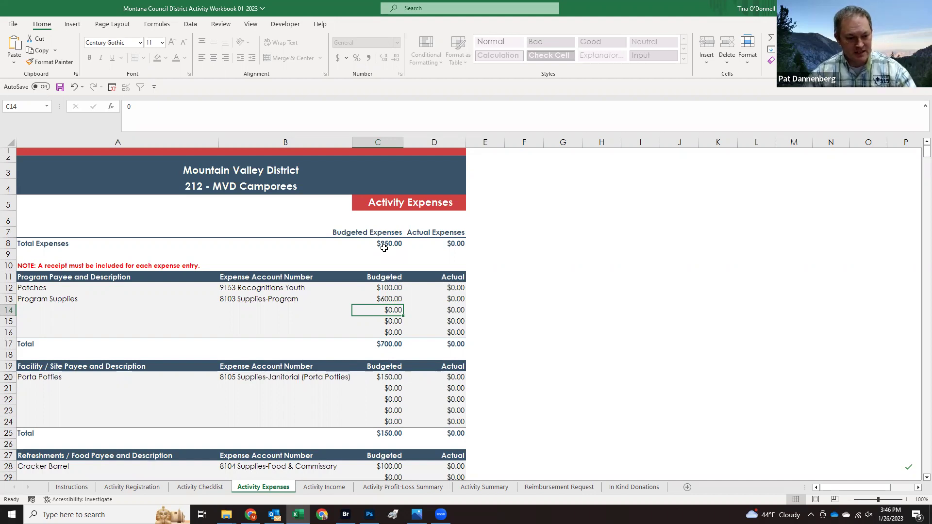
pyautogui.click(290, 289)
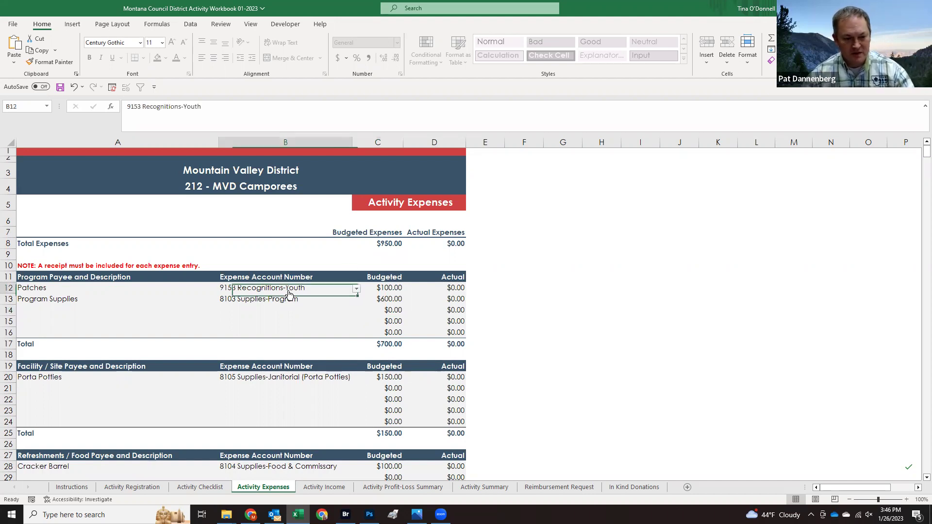
pyautogui.click(357, 289)
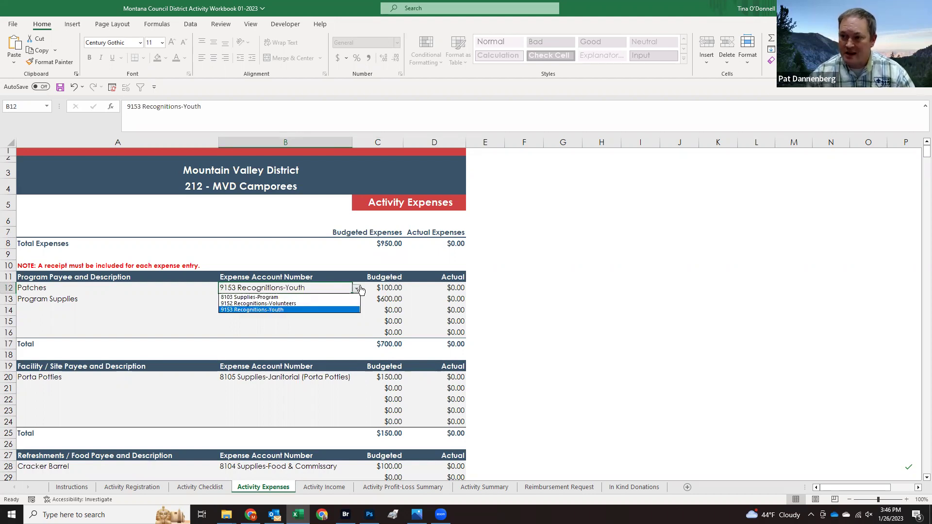
pyautogui.click(358, 289)
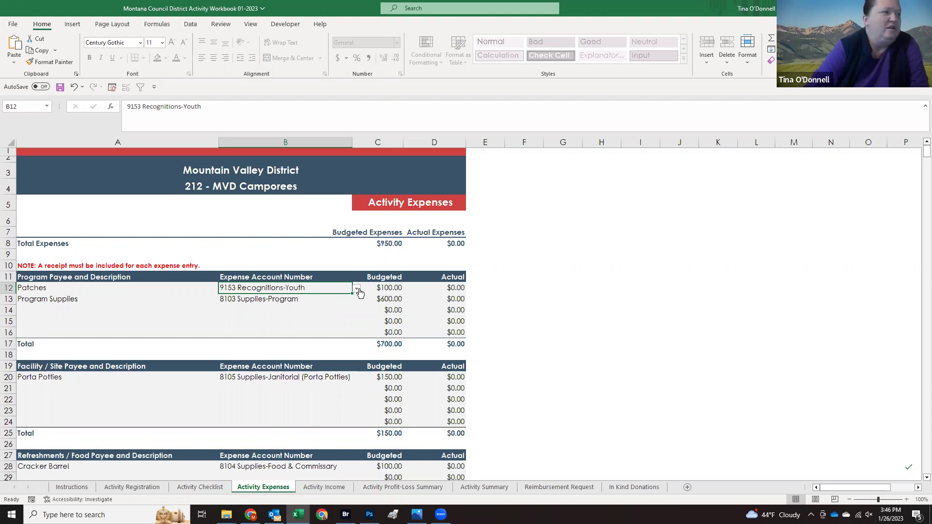
# Step: Budget 50 scouts and 20 leaders at a $10.00 fee each on Activity Income
pyautogui.click(324, 488)
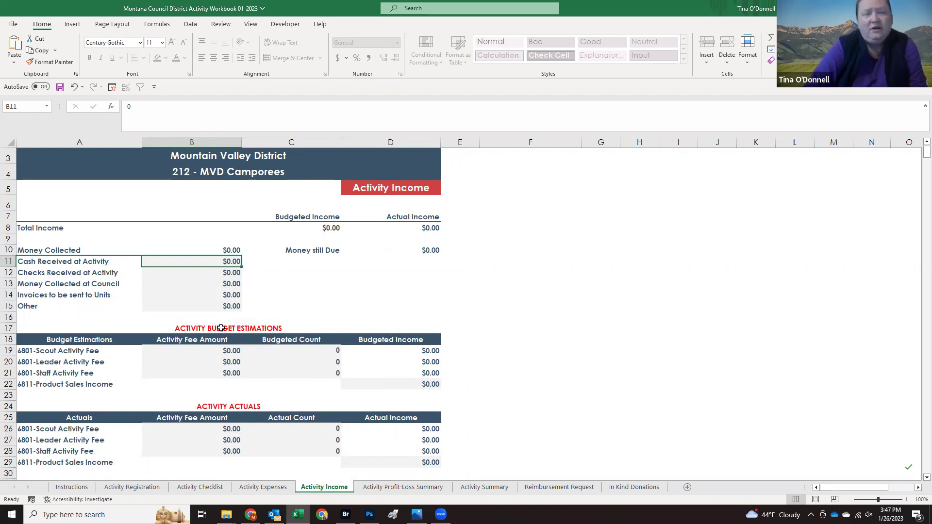
pyautogui.click(188, 352)
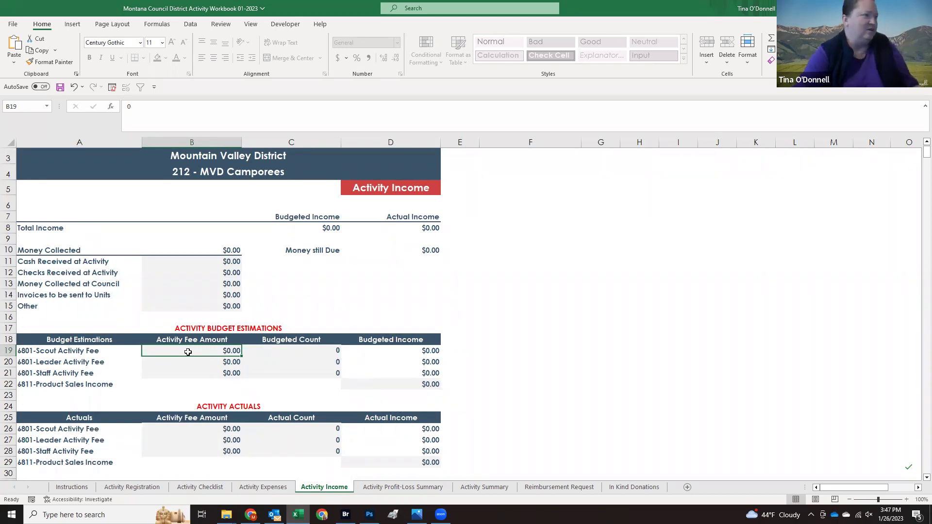
pyautogui.write('10')
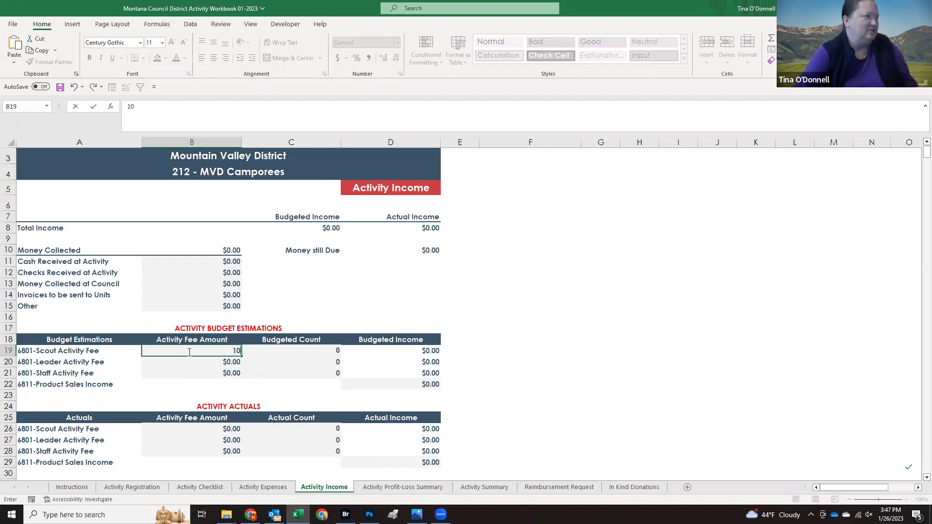
pyautogui.press('Tab')
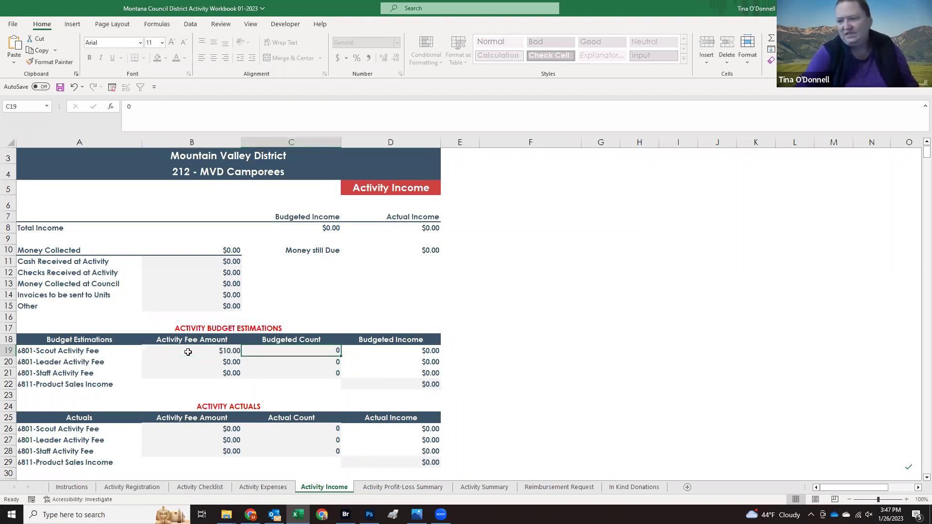
pyautogui.write('50')
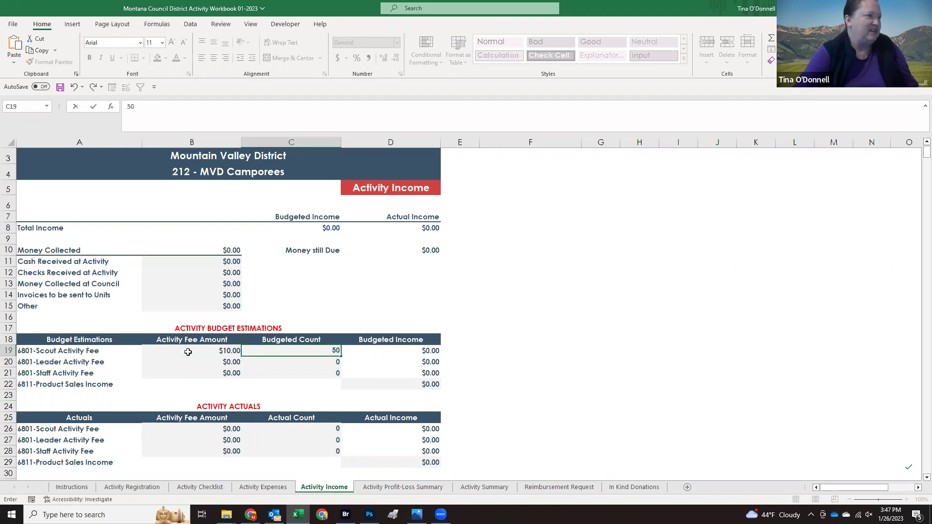
pyautogui.press('Return')
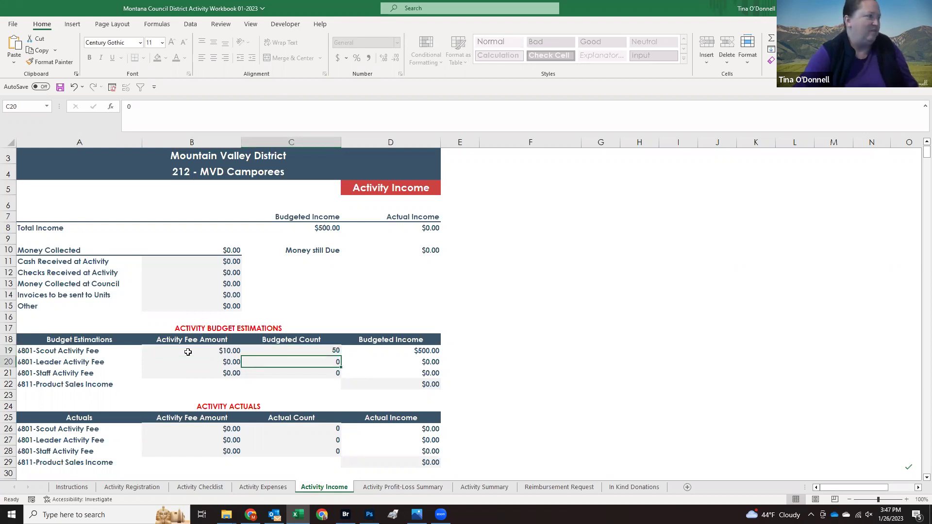
pyautogui.press('Left')
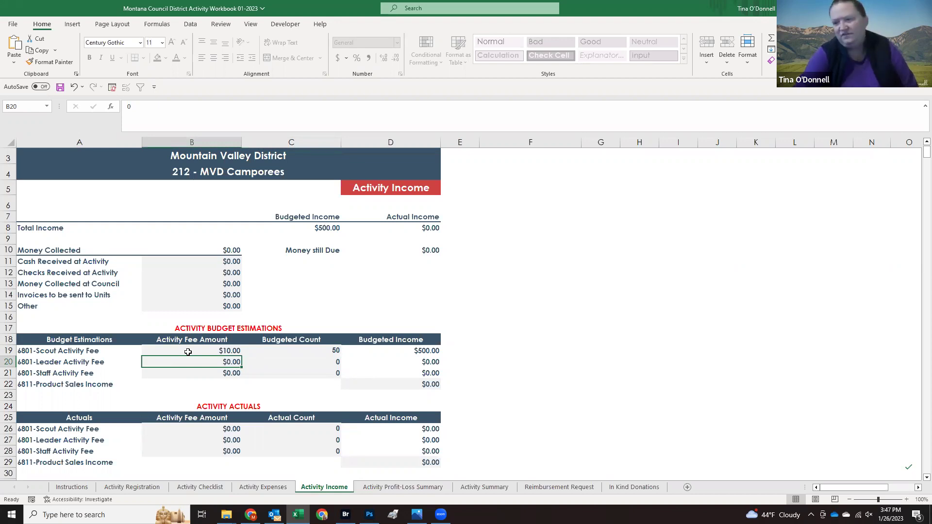
pyautogui.write('10')
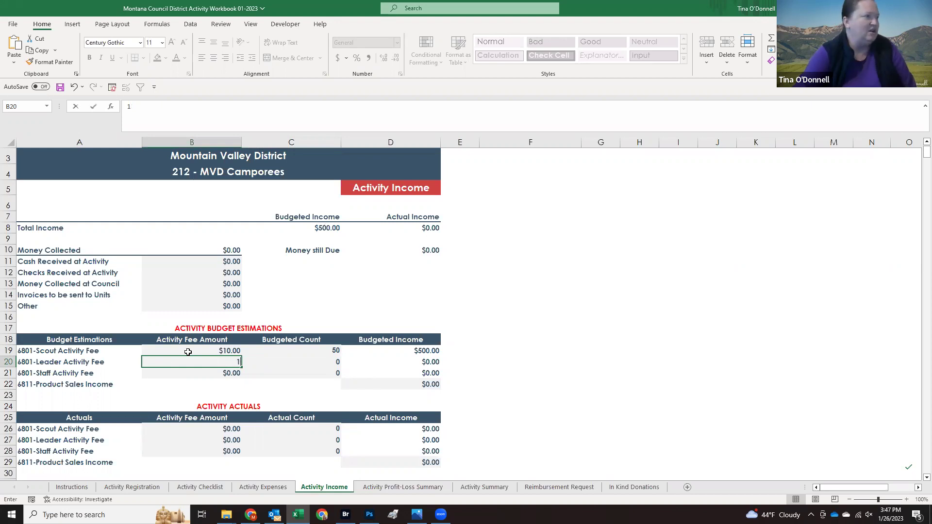
pyautogui.press('Tab')
pyautogui.write('20')
pyautogui.press('Return')
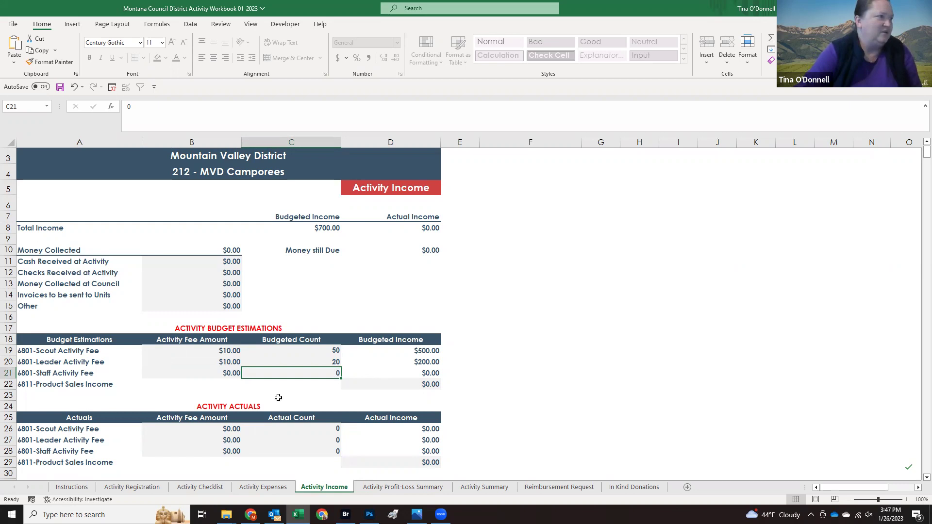
# Step: After checking Activity Expenses, raise the budgeted scout count to 60
pyautogui.click(268, 488)
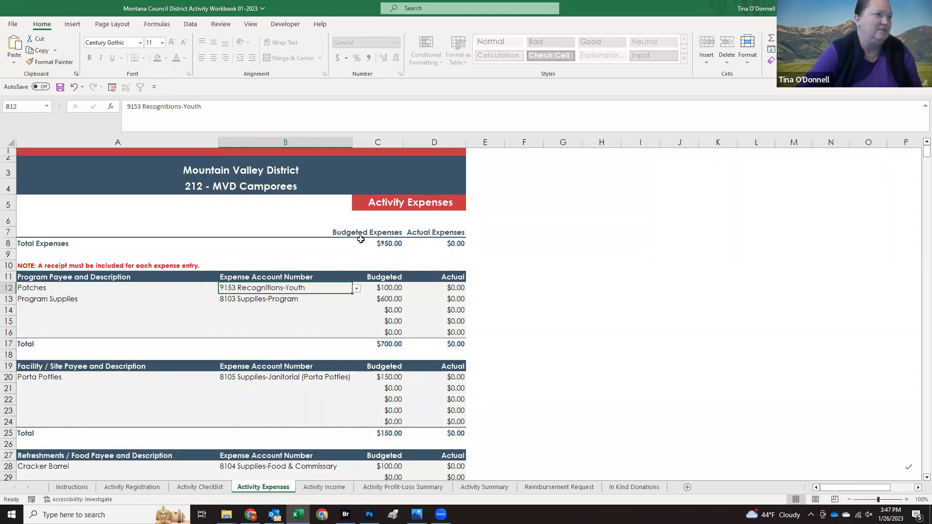
pyautogui.click(315, 487)
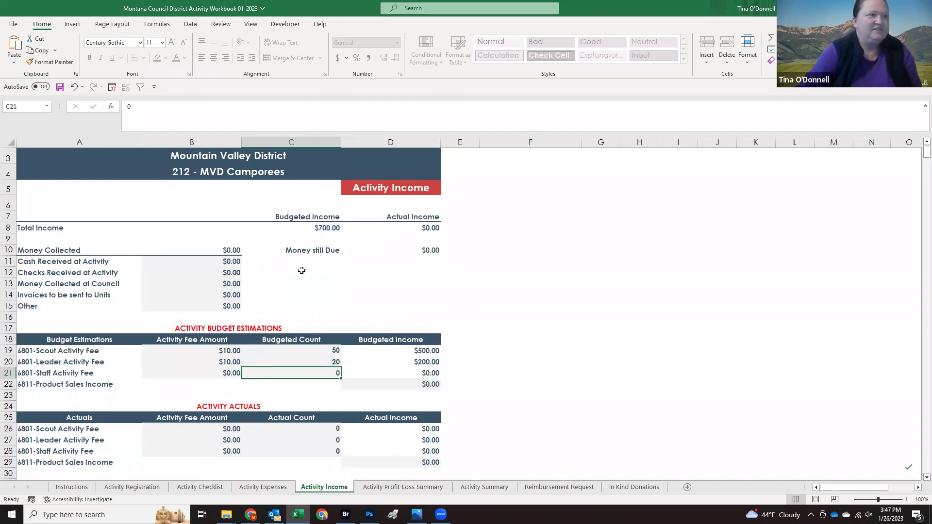
pyautogui.click(209, 350)
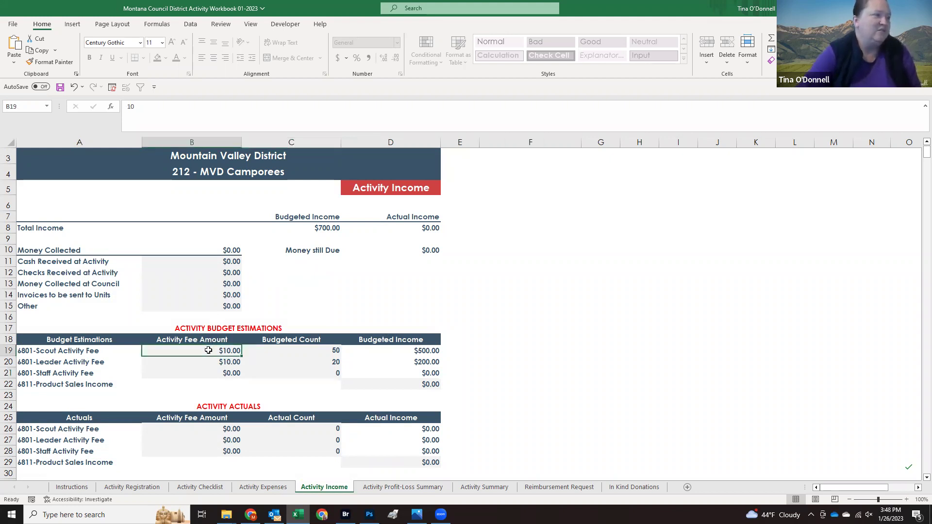
pyautogui.press('Right')
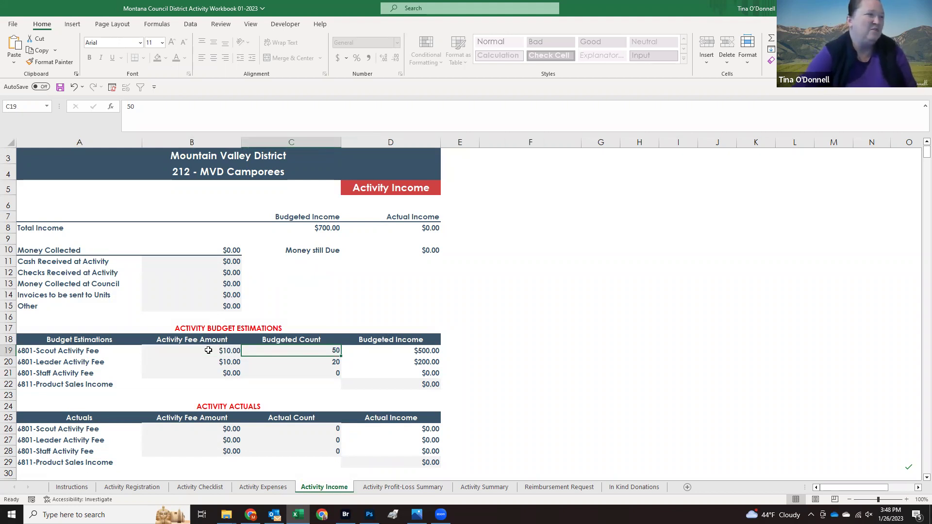
pyautogui.write('60')
pyautogui.press('Return')
# Step: Raise the scout and leader fees to $15.00 each, then recheck Activity Expenses
pyautogui.press('Up')
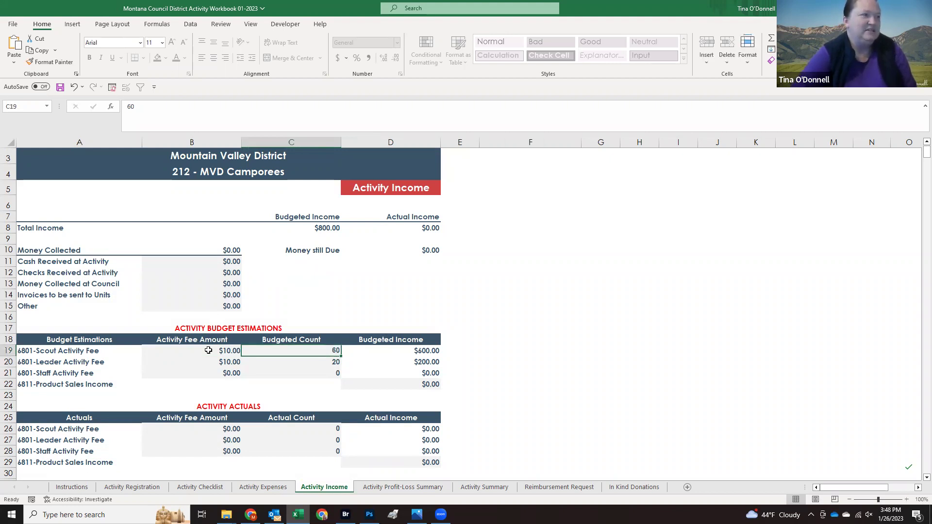
pyautogui.press('Left')
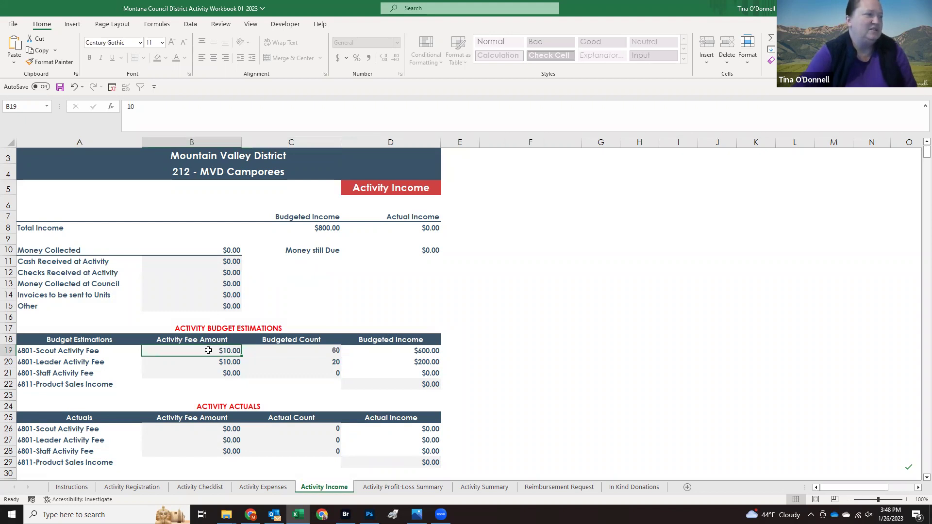
pyautogui.write('15')
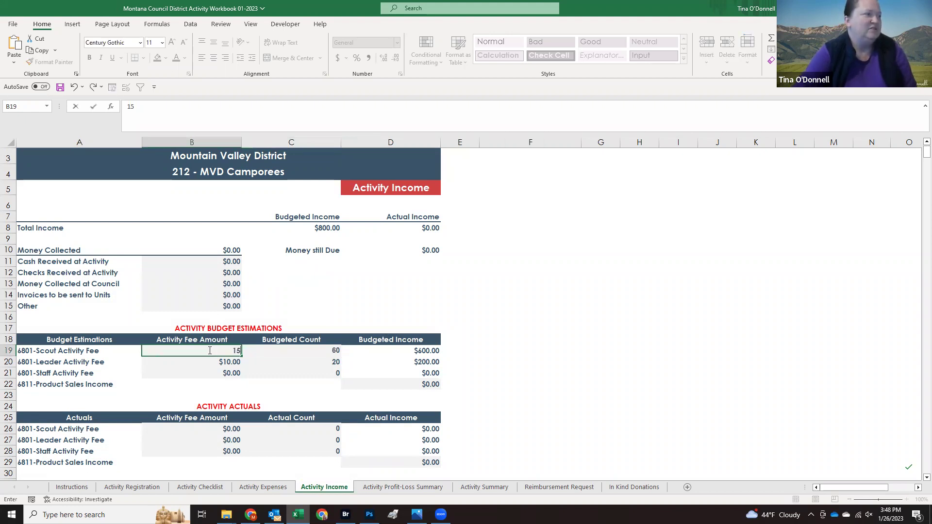
pyautogui.press('Return')
pyautogui.write('1')
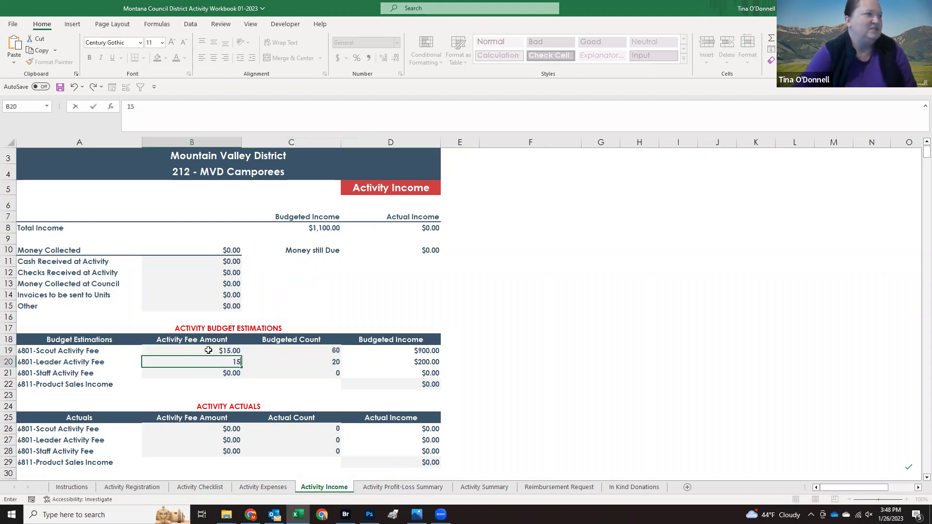
pyautogui.write('5')
pyautogui.press('Return')
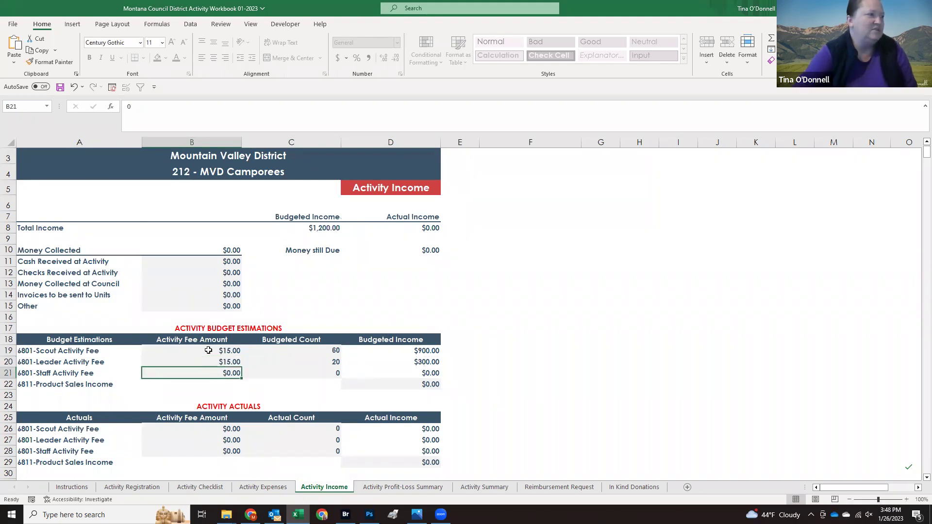
pyautogui.press('Up')
pyautogui.press('Up')
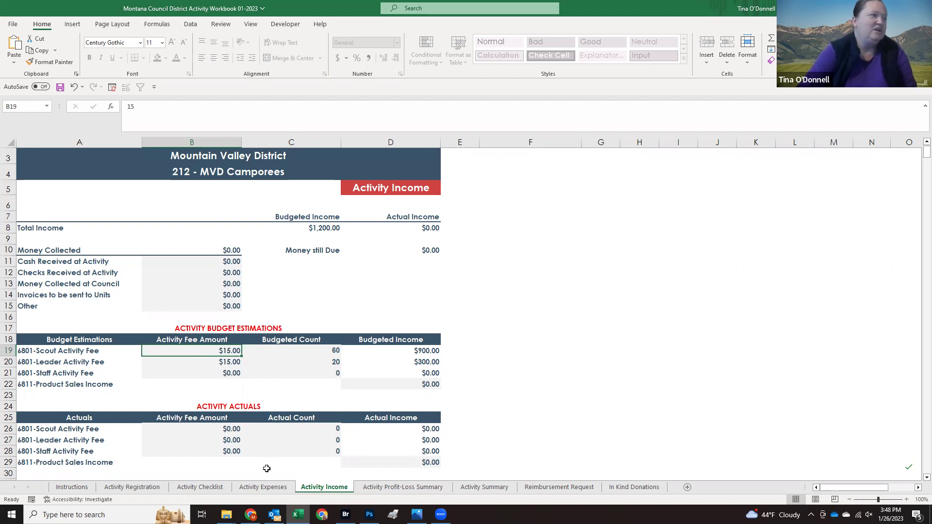
pyautogui.click(260, 487)
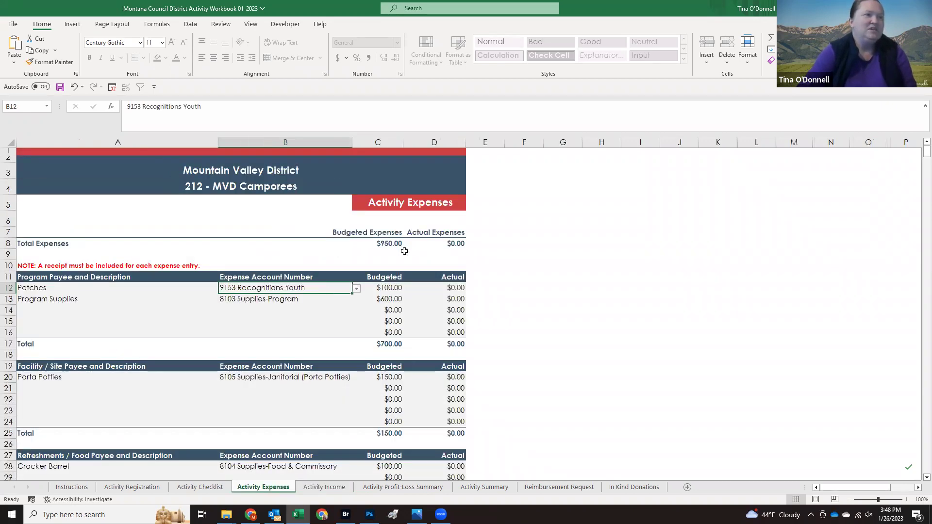
pyautogui.click(326, 488)
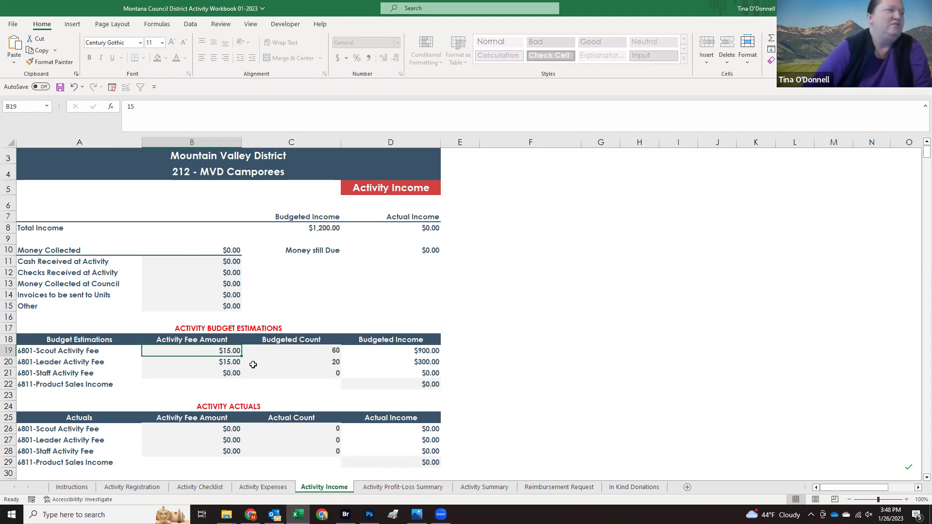
pyautogui.scroll(-2, 253, 365)
pyautogui.scroll(2, 279, 364)
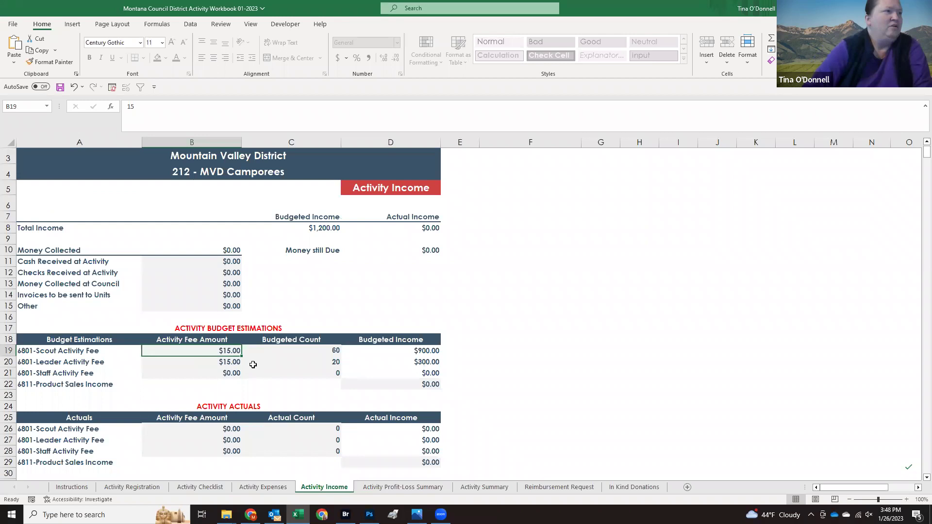
# Step: Review the Profit-Loss Summary's $70.00 budgeted profit on $1,200.00 income, then return to Activity Expenses
pyautogui.click(406, 487)
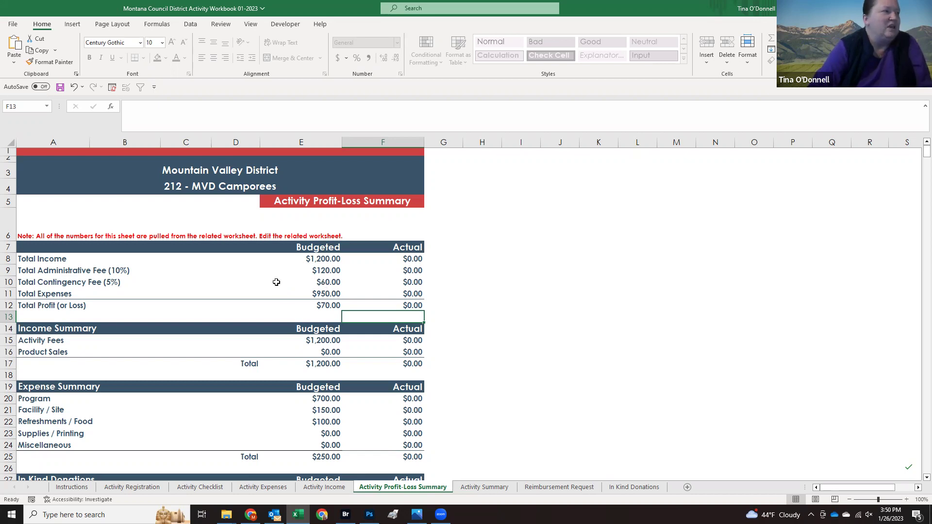
pyautogui.scroll(-2, 278, 278)
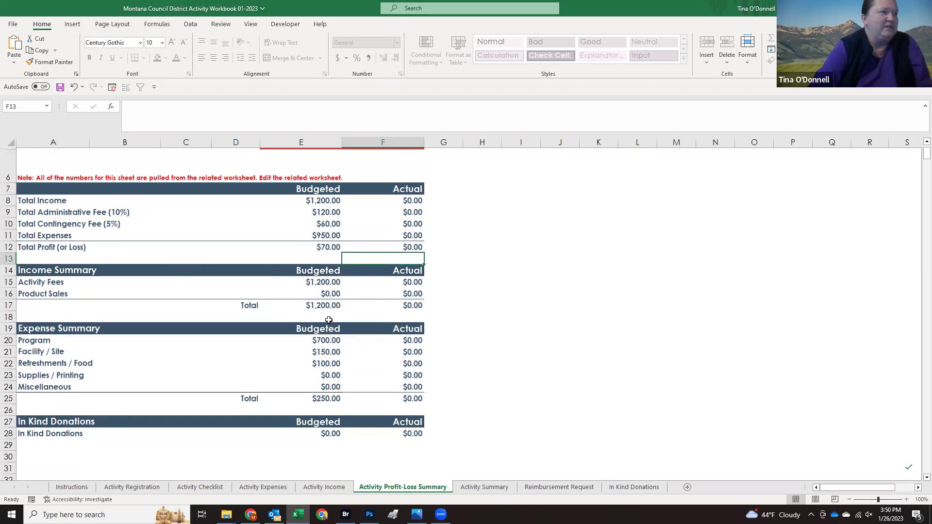
pyautogui.scroll(2, 316, 260)
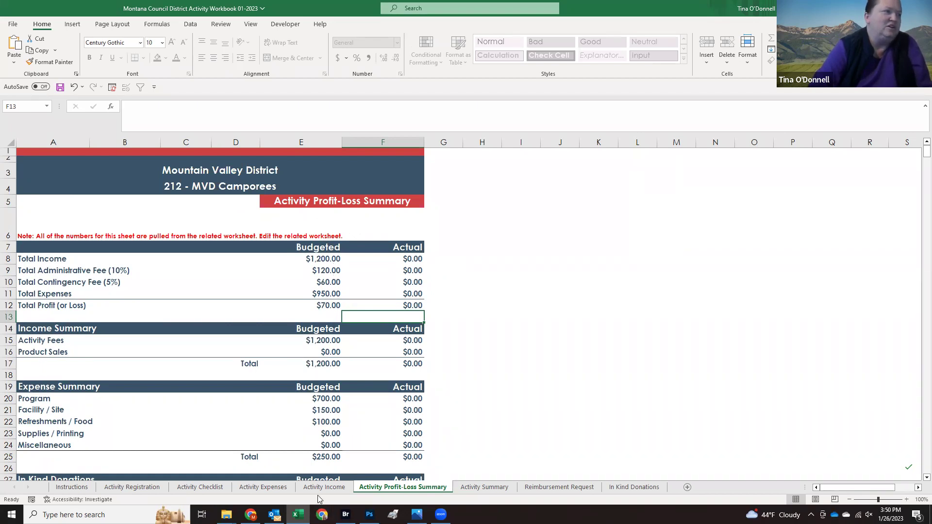
pyautogui.click(265, 488)
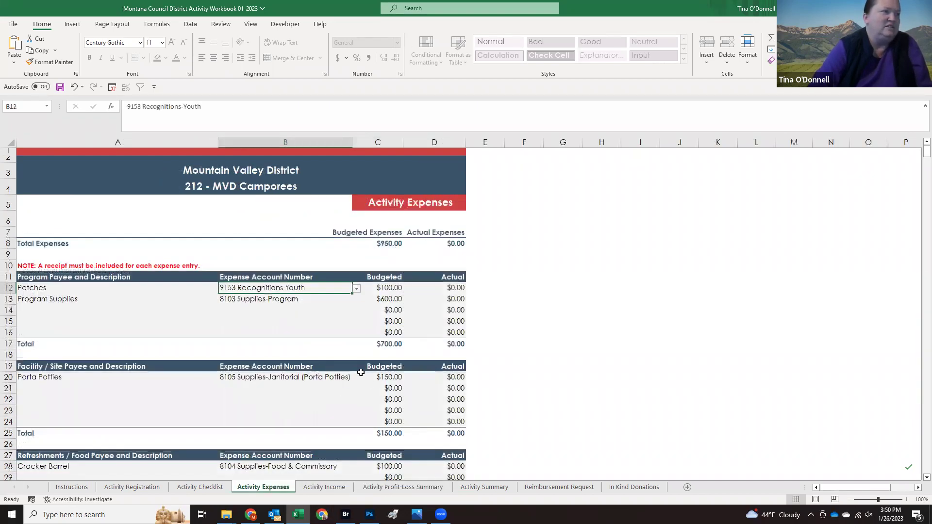
# Step: Enter actual expenses of $125.00 for Patches and $75.00 for Cracker Barrel
pyautogui.click(323, 487)
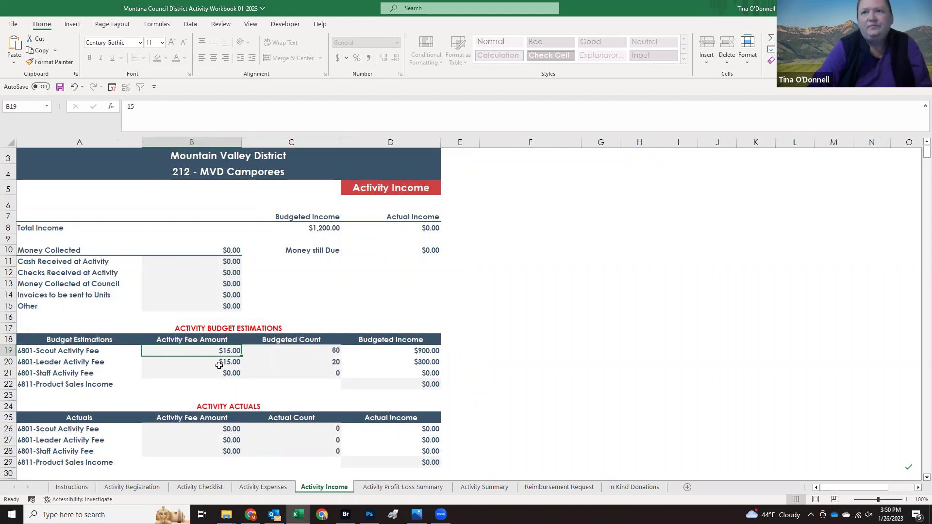
pyautogui.click(260, 489)
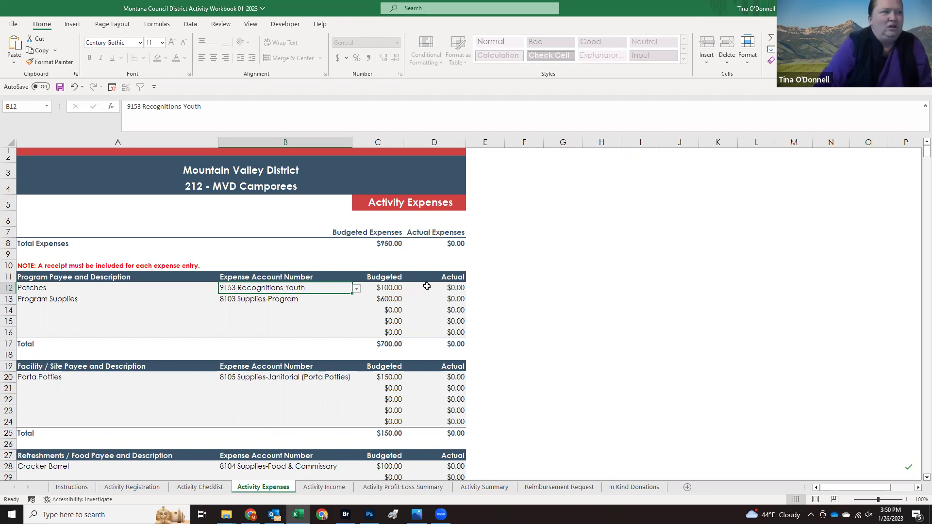
pyautogui.click(427, 287)
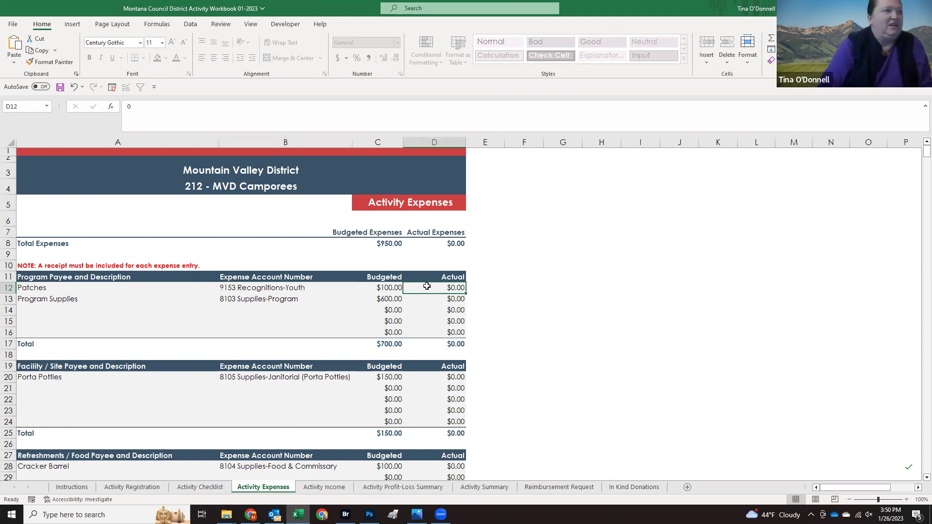
pyautogui.write('125')
pyautogui.press('Return')
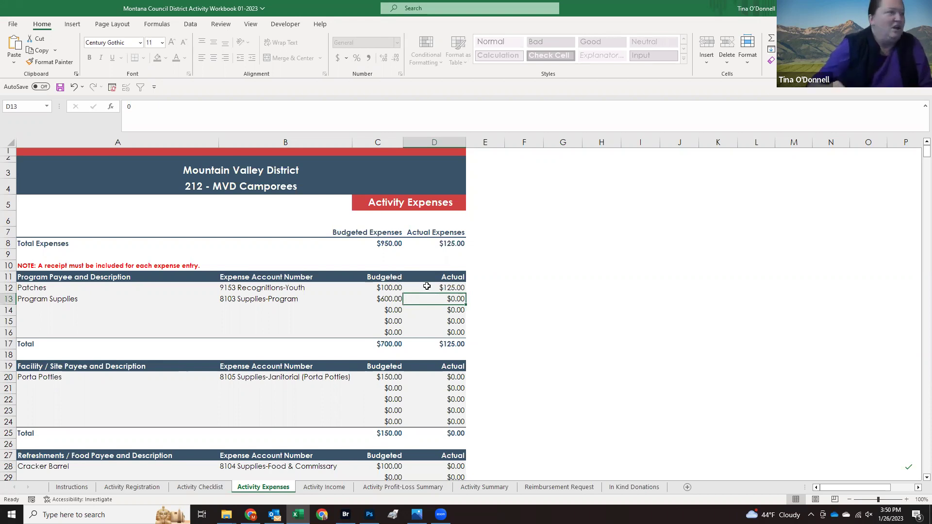
pyautogui.scroll(-1, 436, 391)
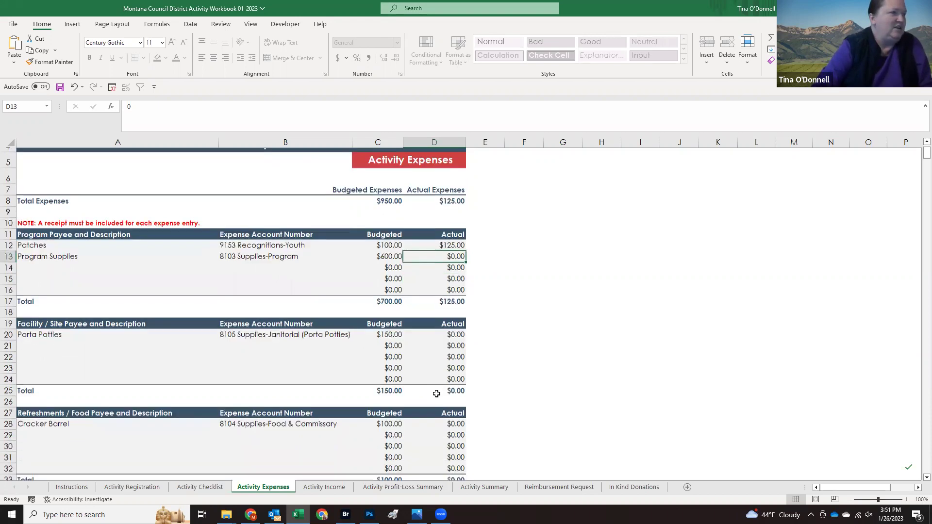
pyautogui.scroll(-1, 437, 394)
pyautogui.click(443, 407)
pyautogui.write('75')
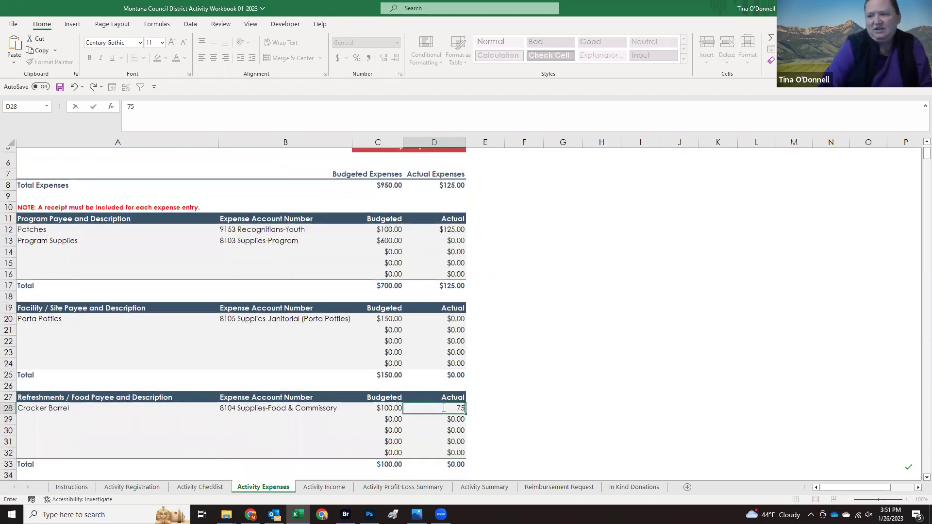
pyautogui.press('Return')
# Step: Enter actual expenses of $200.00 for Porta Potties and $550.00 for Program Supplies
pyautogui.scroll(1, 442, 408)
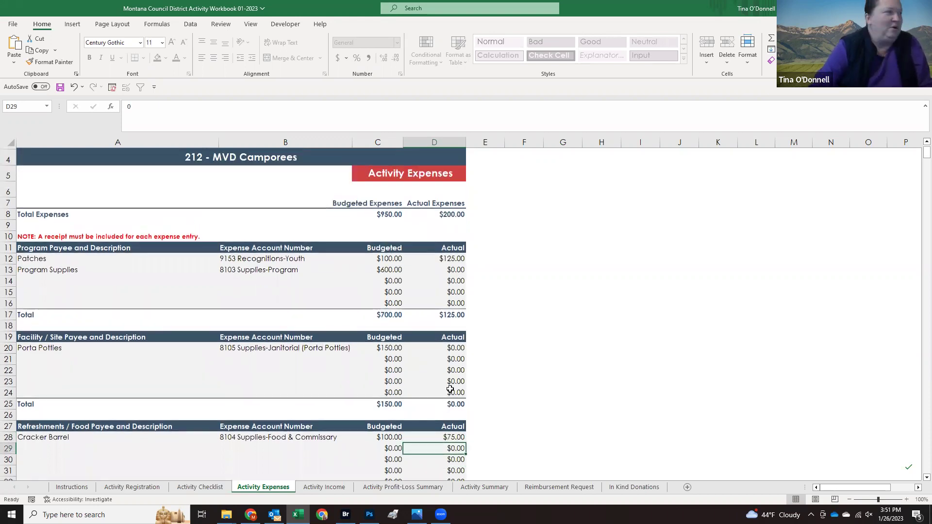
pyautogui.click(456, 349)
pyautogui.write('200')
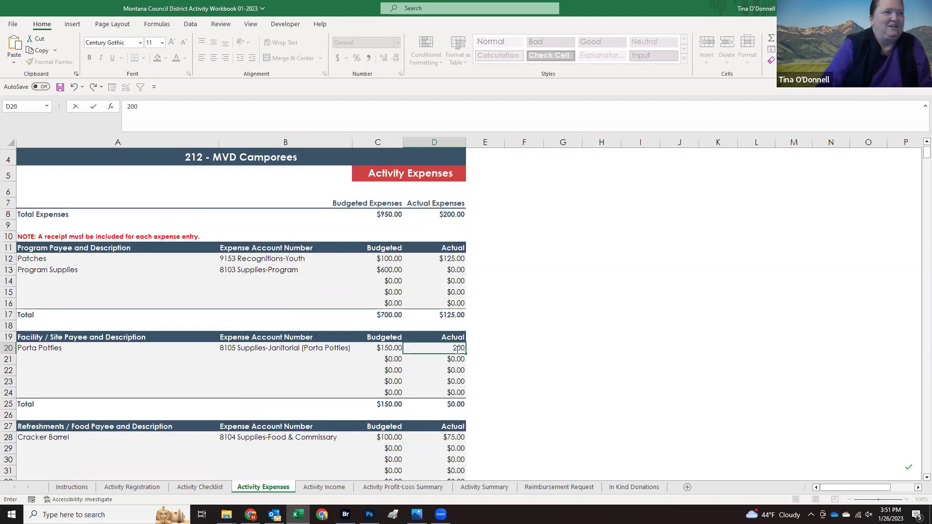
pyautogui.press('Return')
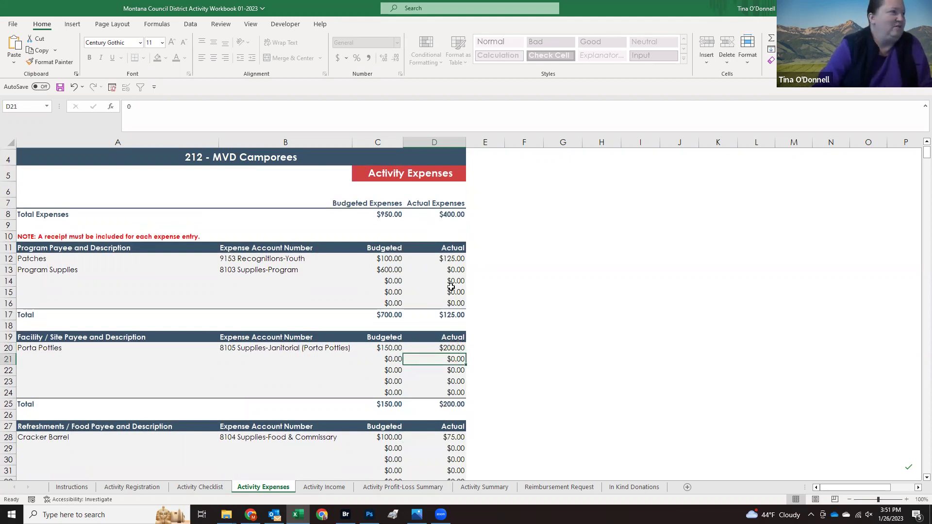
pyautogui.click(451, 270)
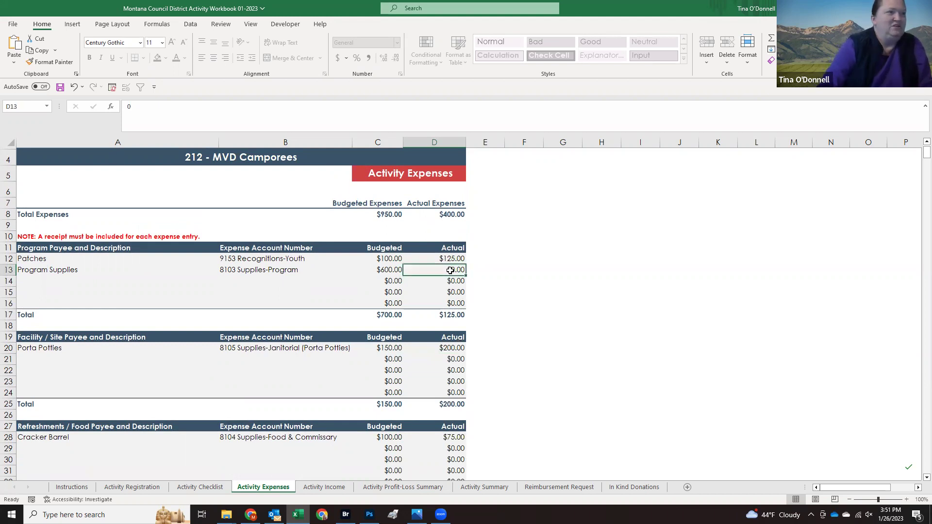
pyautogui.write('550')
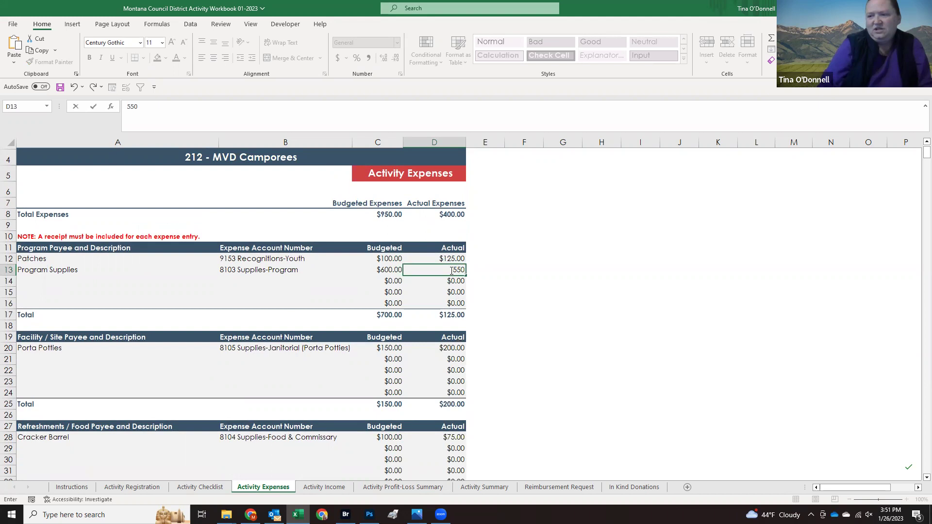
pyautogui.press('Return')
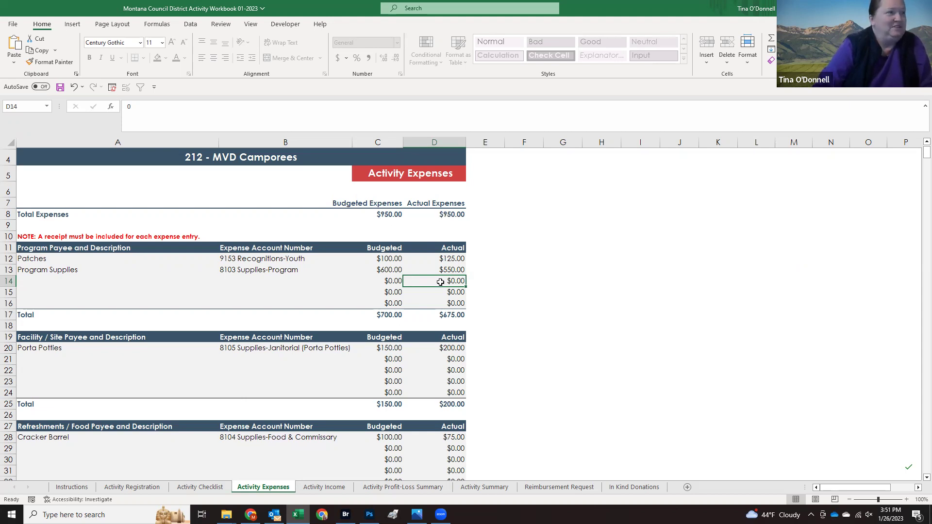
# Step: Check the -$950.00 Profit-Loss result, then scroll Activity Income down to its Activity Actuals table
pyautogui.click(380, 488)
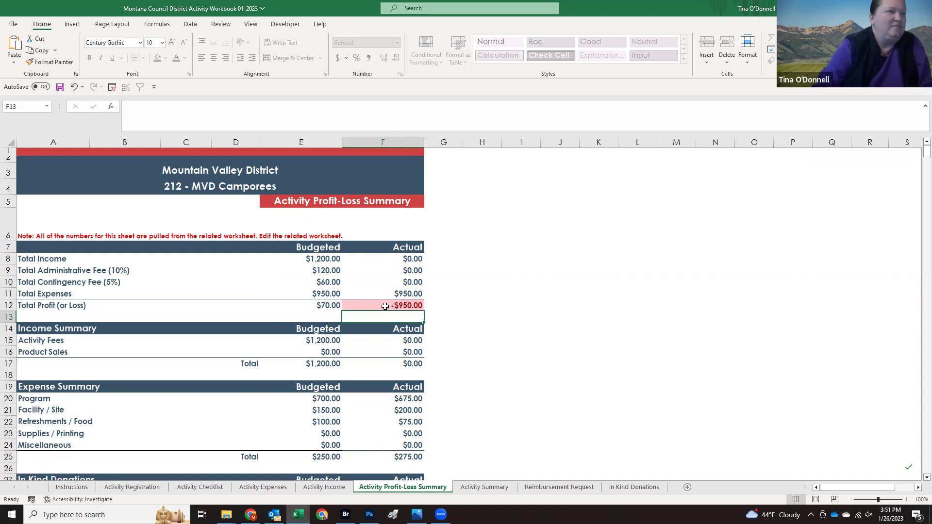
pyautogui.click(324, 487)
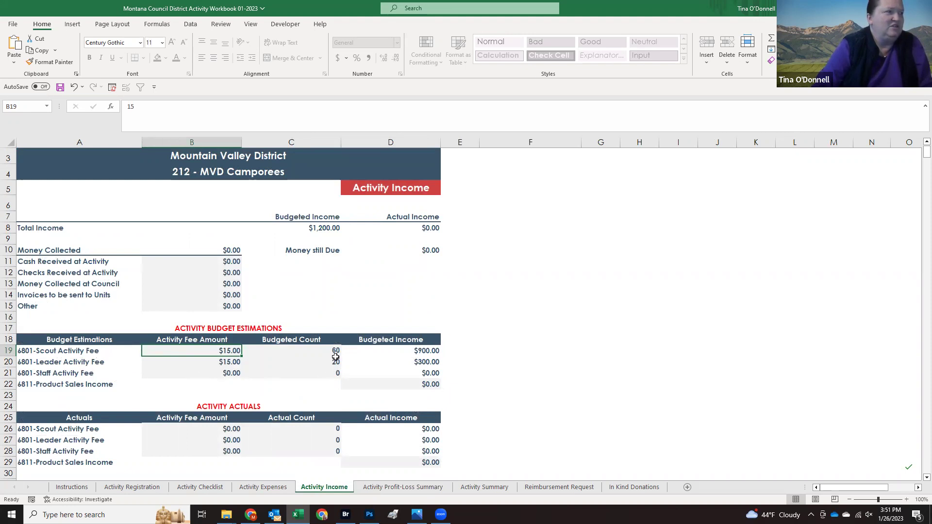
pyautogui.scroll(-3, 336, 358)
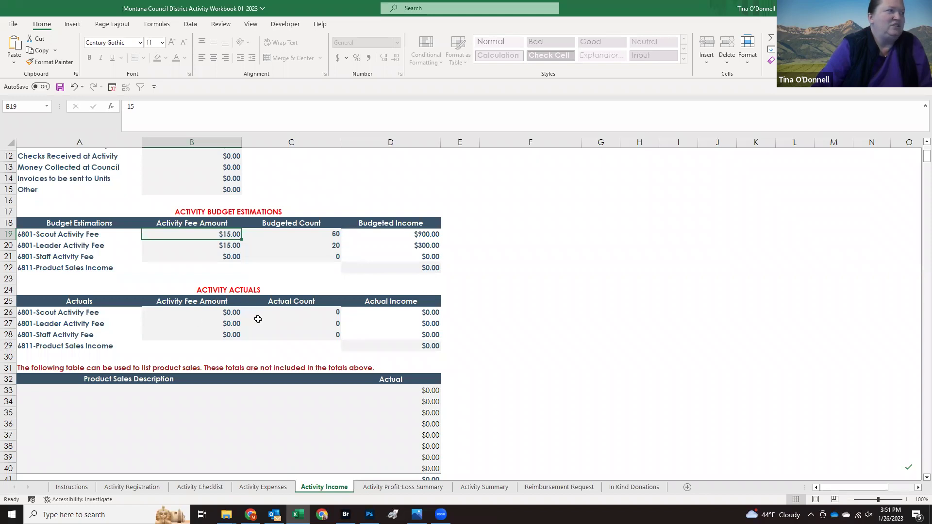
# Step: Record actual attendance of 52 scouts and 23 leaders, each at a $15.00 fee
pyautogui.click(225, 310)
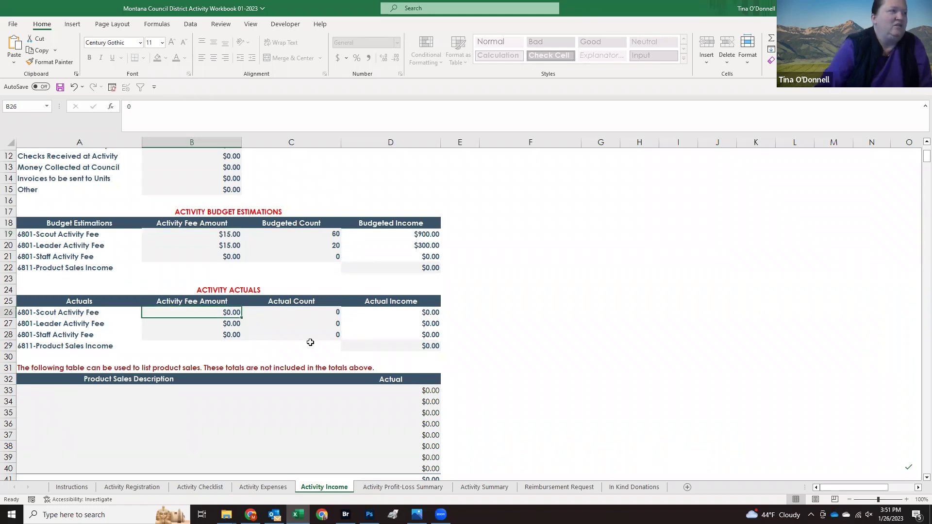
pyautogui.write('15')
pyautogui.press('Tab')
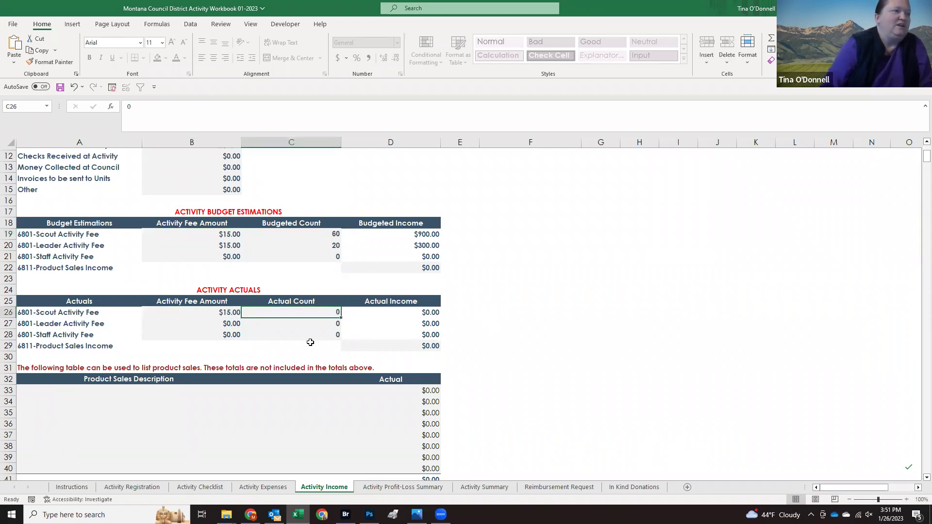
pyautogui.write('52')
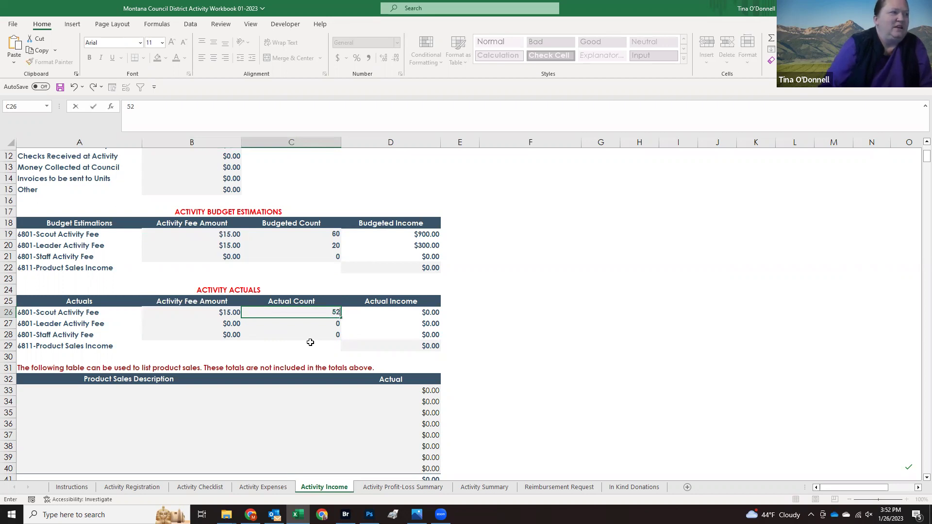
pyautogui.press('Return')
pyautogui.write('23')
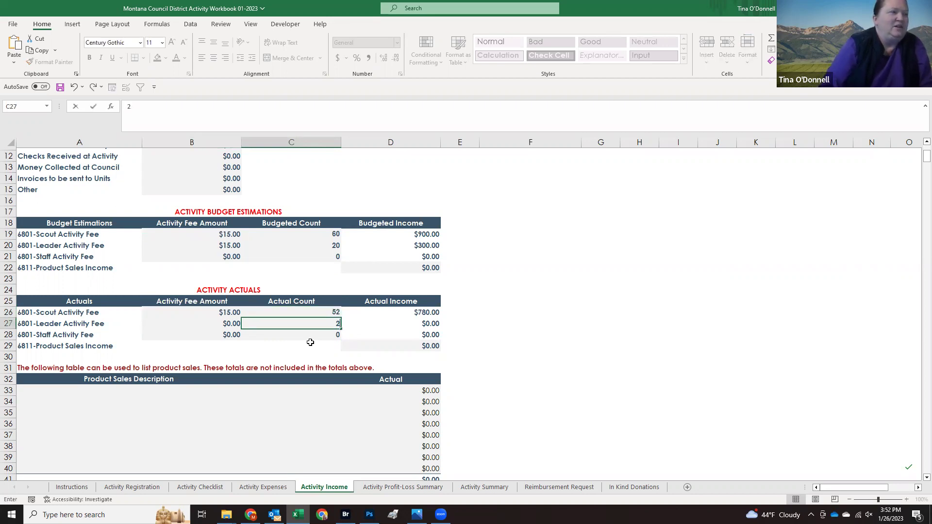
pyautogui.hotkey('shift', 'Tab')
pyautogui.write('15')
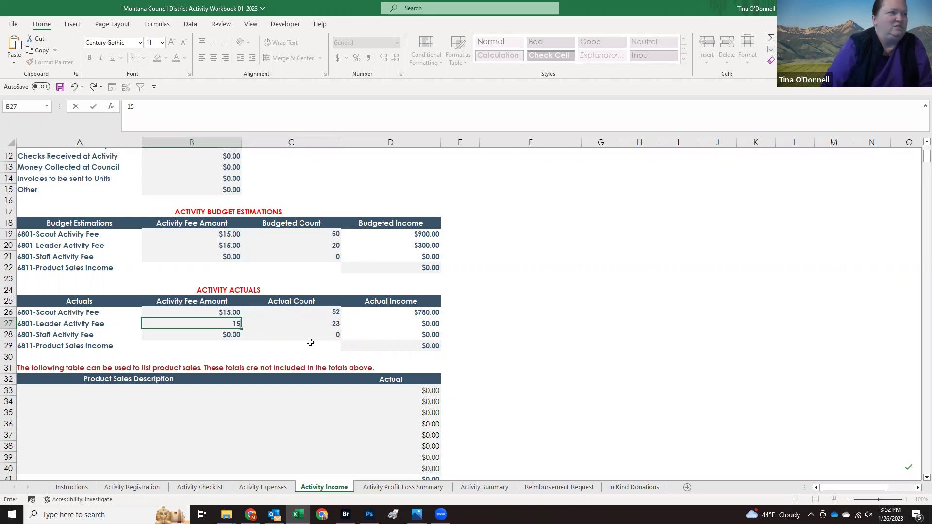
pyautogui.press('Return')
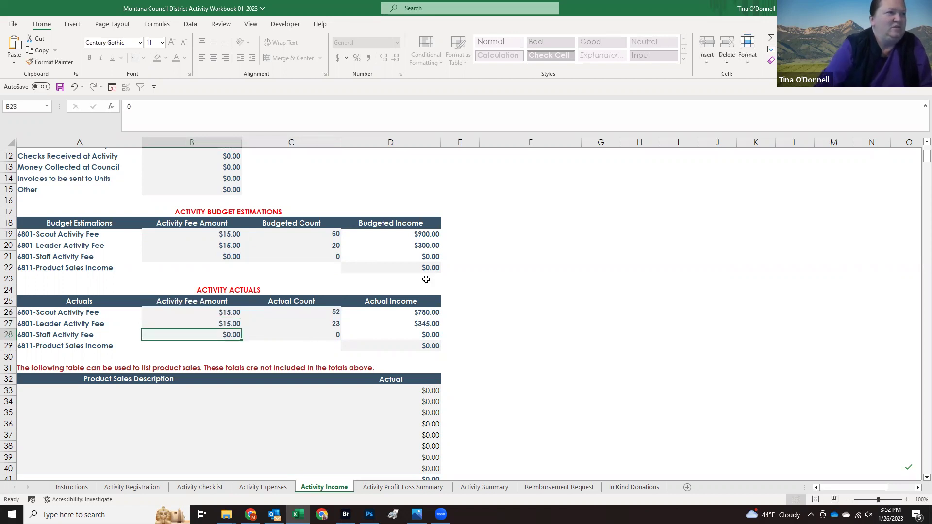
pyautogui.scroll(2, 425, 272)
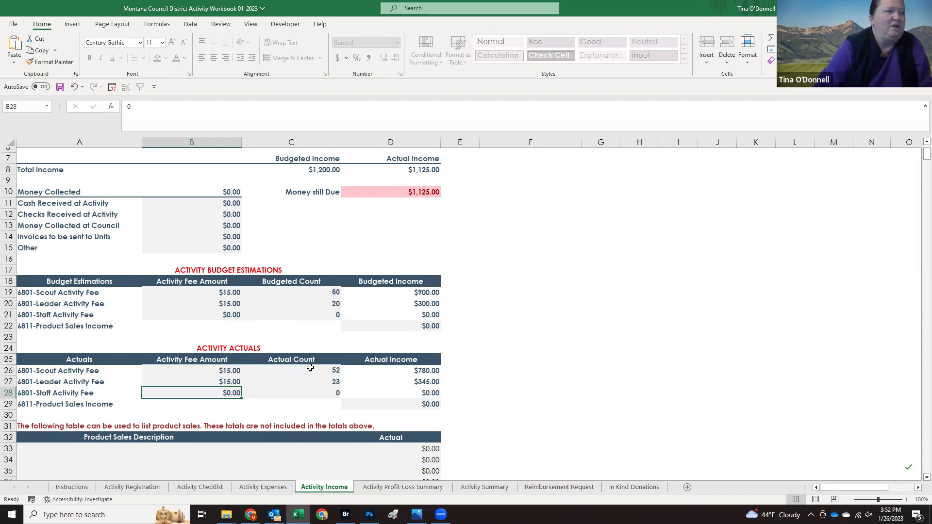
pyautogui.scroll(-2, 326, 339)
pyautogui.scroll(-1, 317, 335)
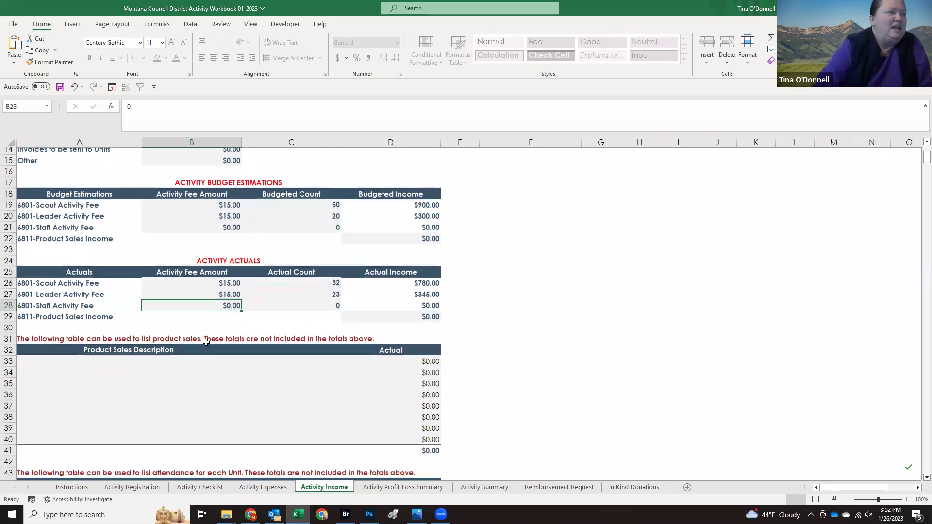
pyautogui.click(120, 362)
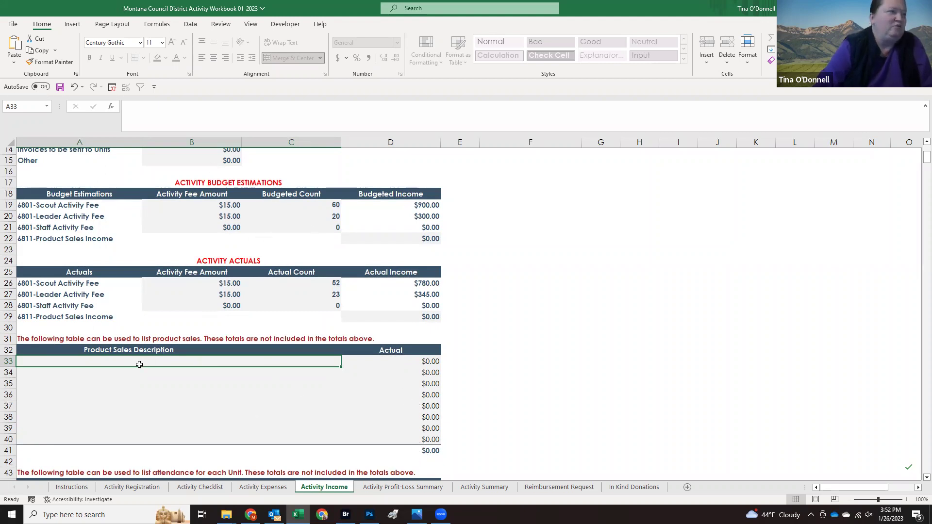
pyautogui.click(408, 364)
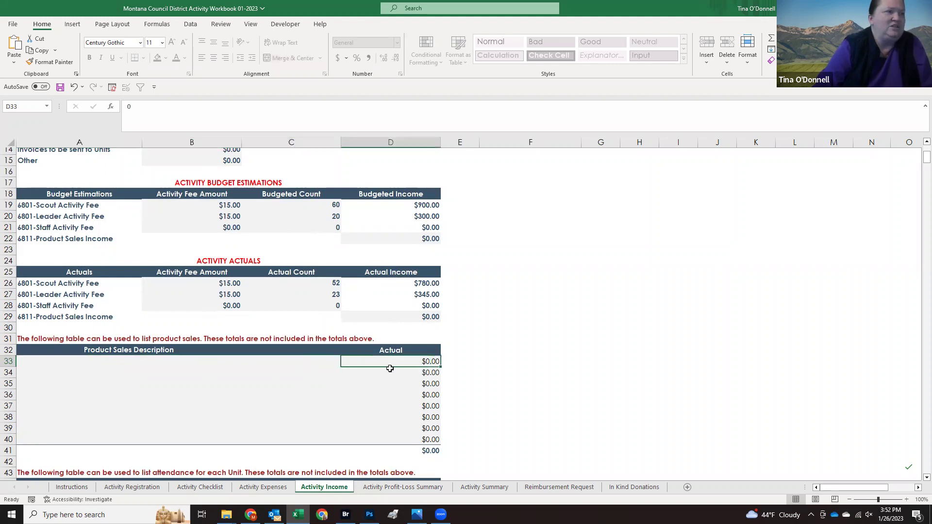
pyautogui.scroll(-1, 306, 371)
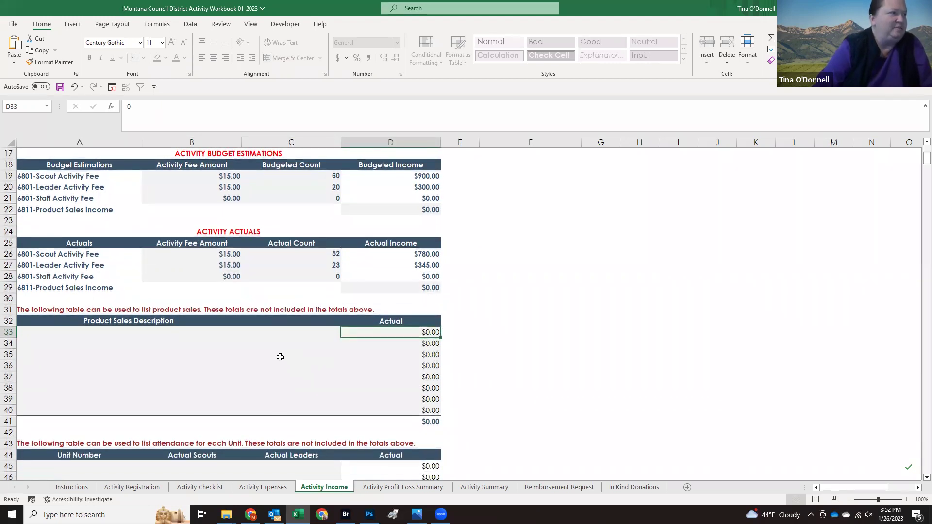
pyautogui.scroll(-3, 280, 357)
pyautogui.click(120, 351)
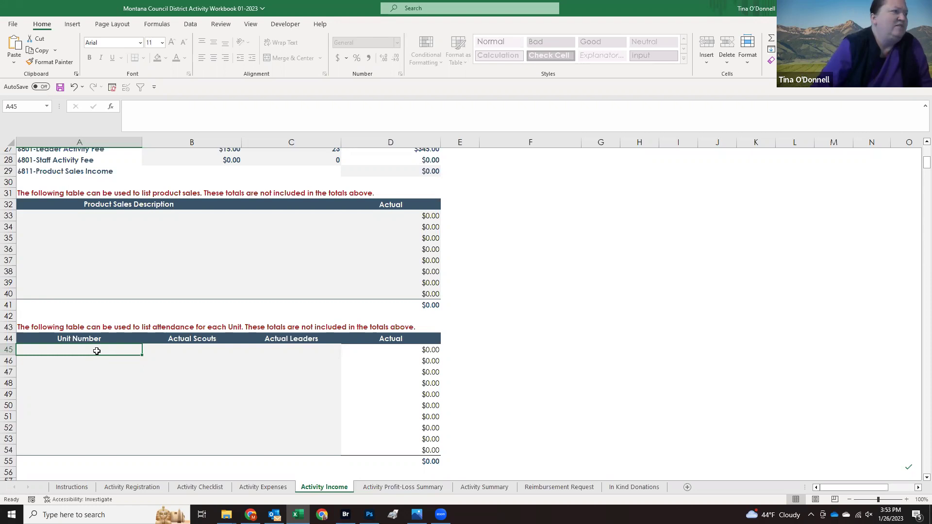
pyautogui.scroll(9, 97, 351)
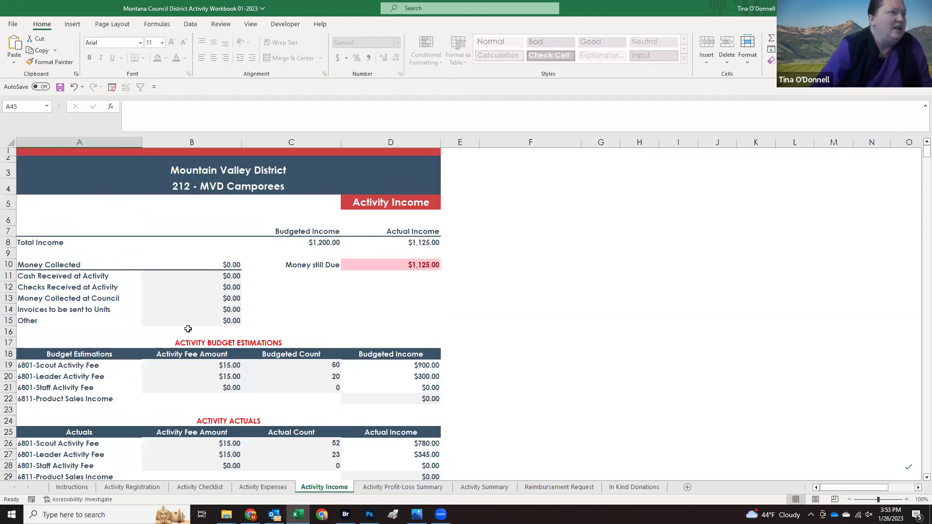
pyautogui.click(370, 489)
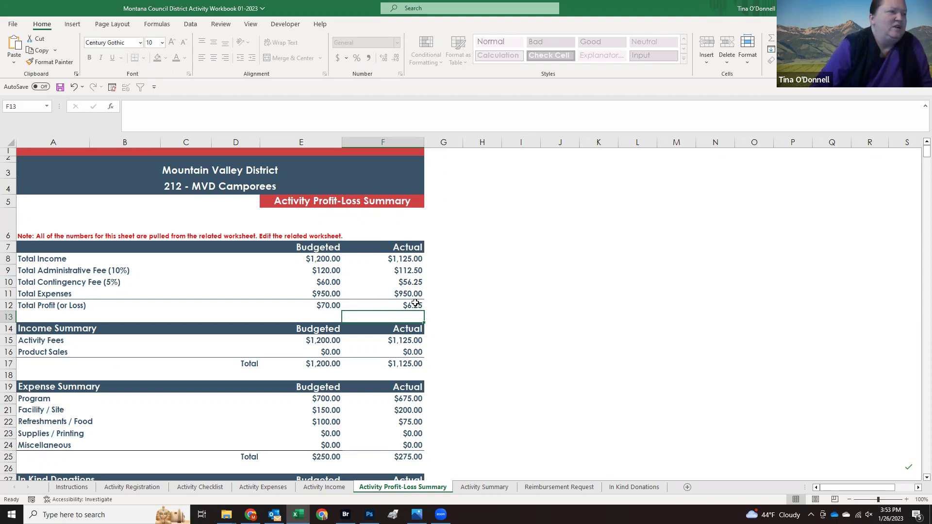
pyautogui.scroll(-1, 416, 303)
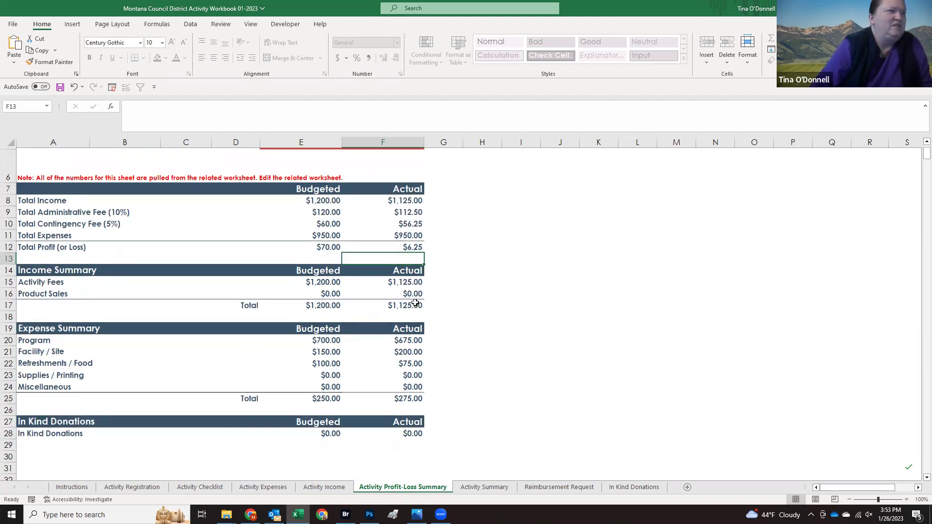
pyautogui.scroll(1, 413, 301)
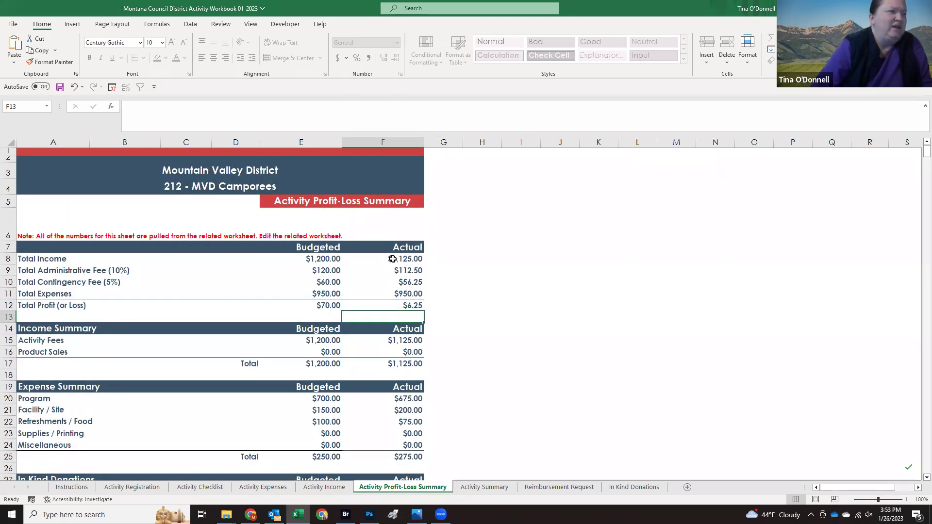
pyautogui.click(320, 487)
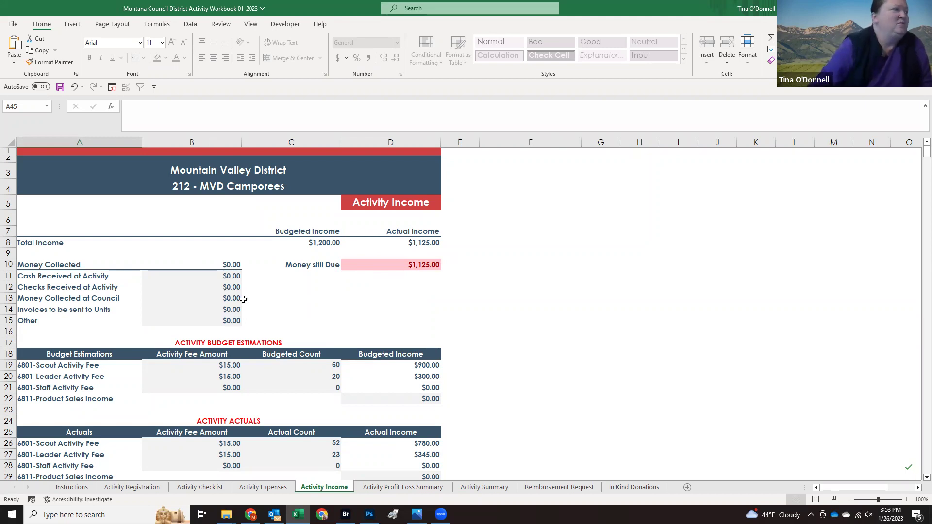
# Step: Enter $125.00 checks received and $1,000.00 collected at council, then view the Profit-Loss Summary
pyautogui.click(205, 297)
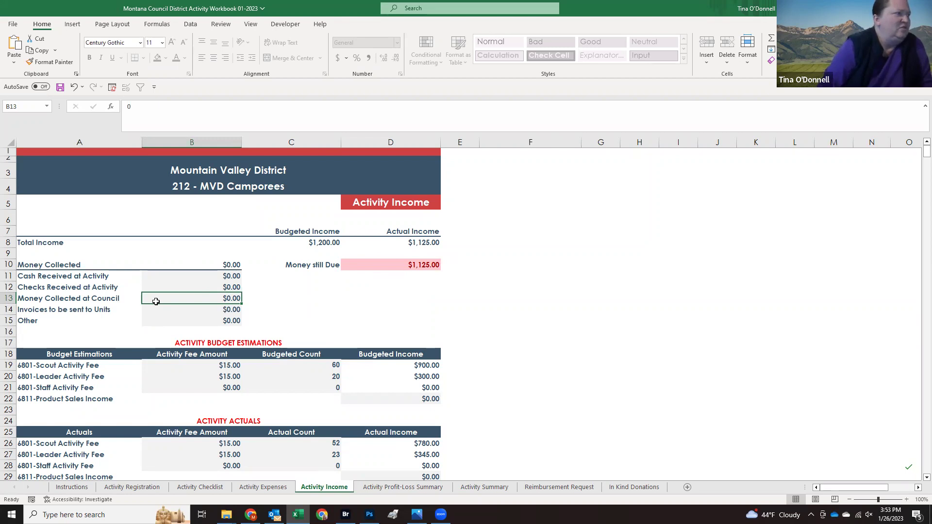
pyautogui.press('Up')
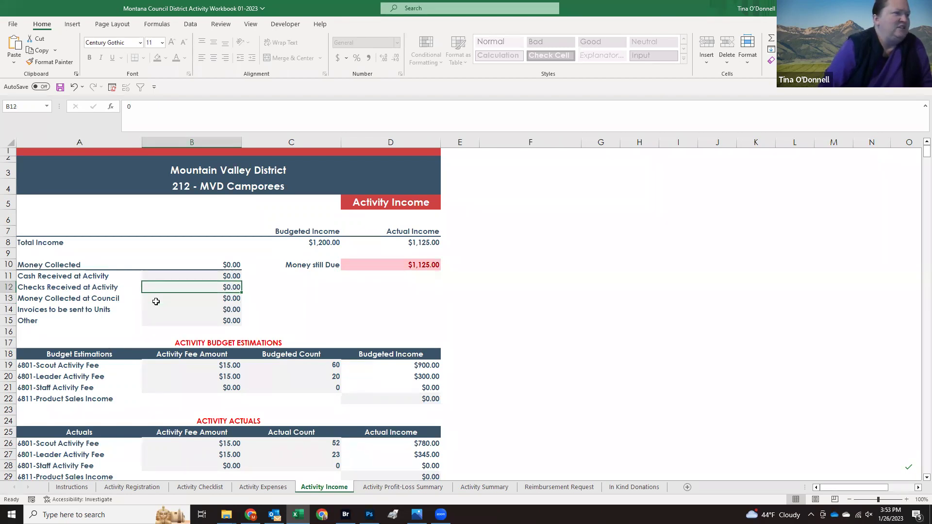
pyautogui.write('125')
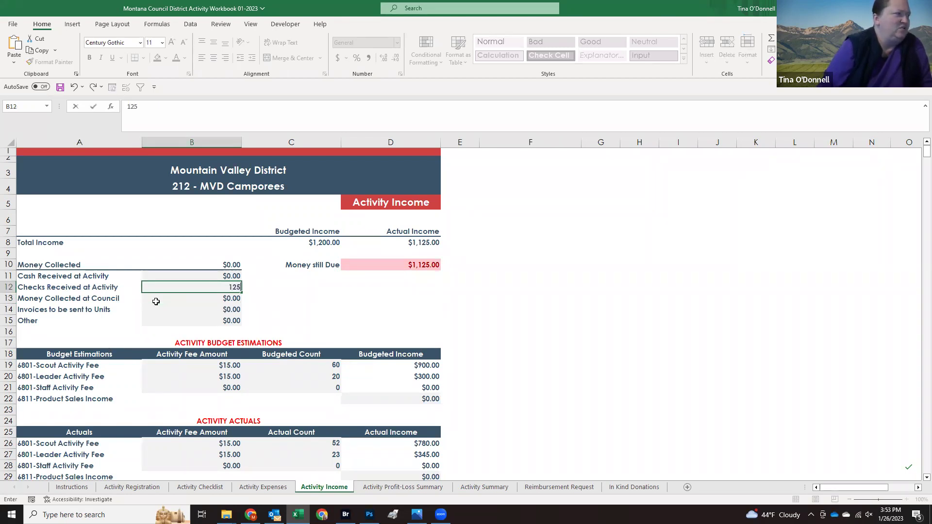
pyautogui.press('Return')
pyautogui.write('10')
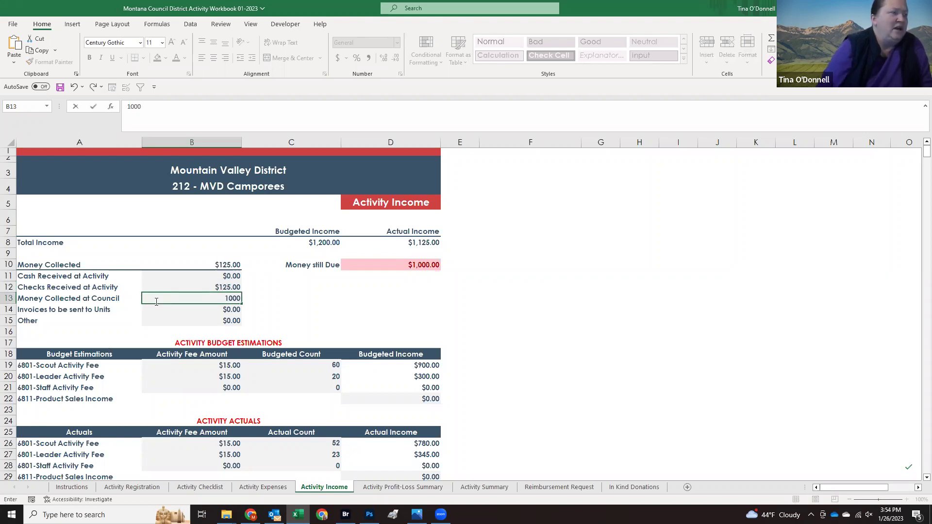
pyautogui.press('Return')
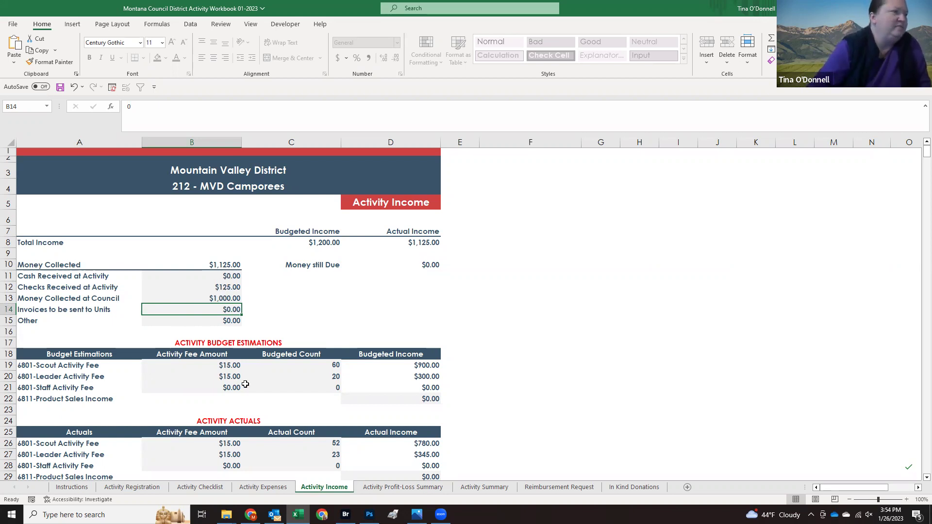
pyautogui.click(397, 488)
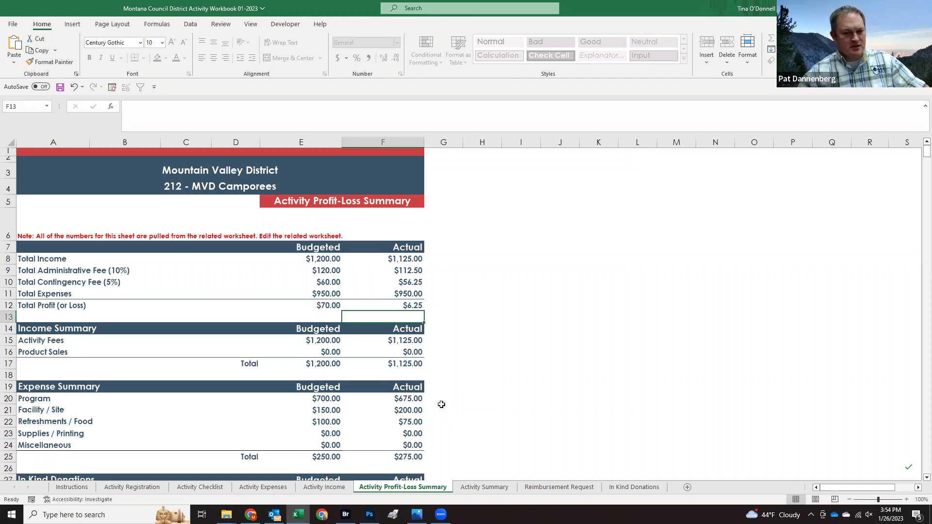
# Step: Scroll through the Profit-Loss Summary, then go back to the Activity Income sheet
pyautogui.scroll(-2, 441, 404)
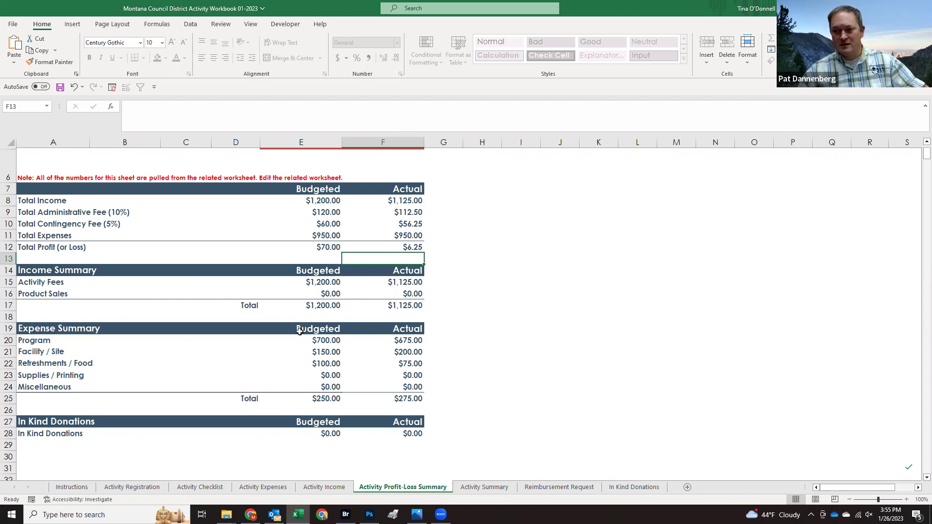
pyautogui.click(307, 488)
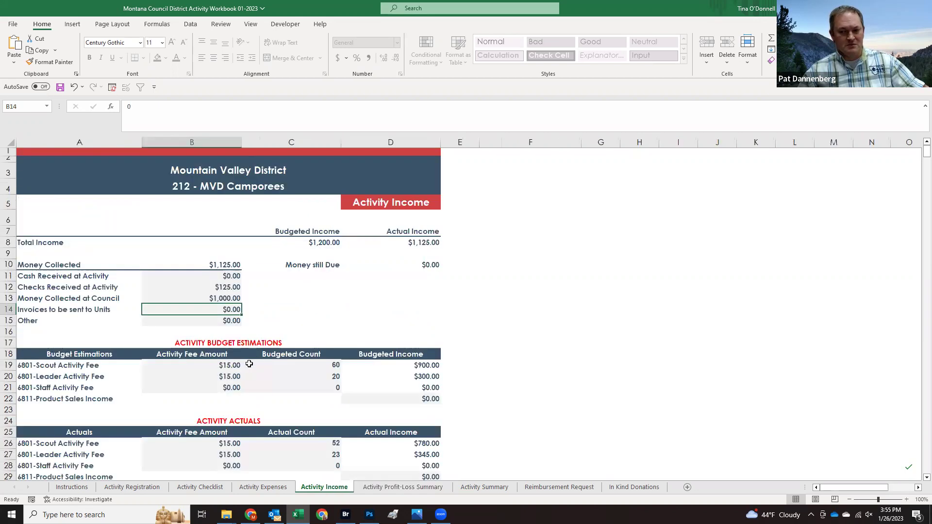
# Step: Switch to the Activity Summary sheet showing the staff information and job description sections
pyautogui.press('Down')
pyautogui.press('Down')
pyautogui.press('Down')
pyautogui.press('Down')
pyautogui.press('Down')
pyautogui.press('Down')
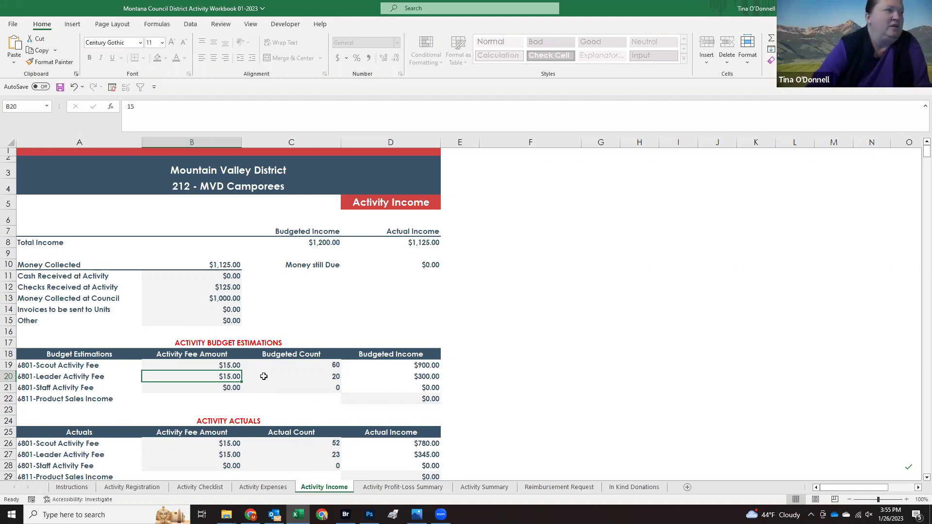
pyautogui.click(477, 488)
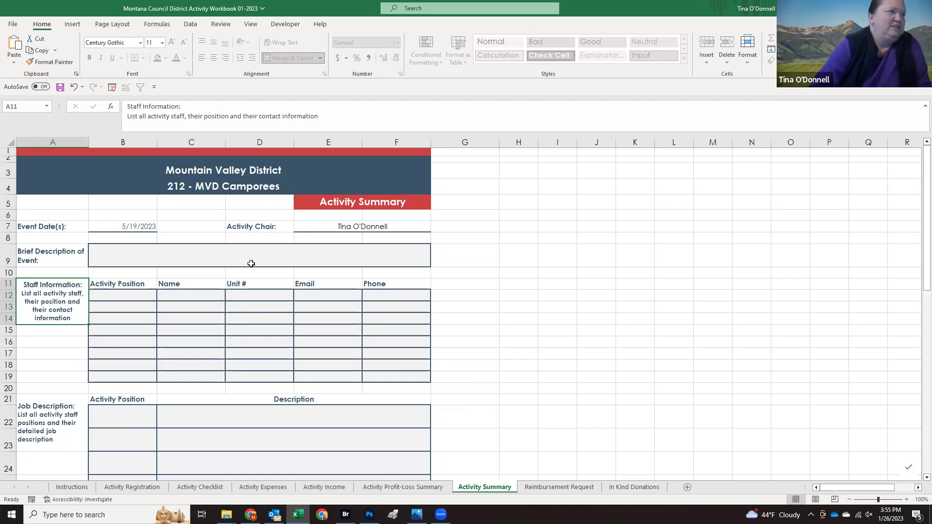
pyautogui.click(178, 256)
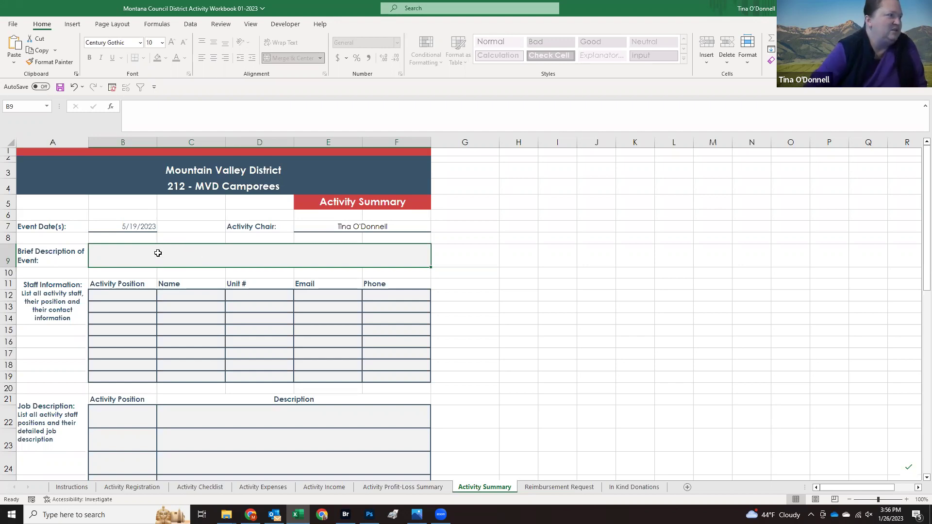
pyautogui.scroll(-1, 126, 272)
pyautogui.click(118, 265)
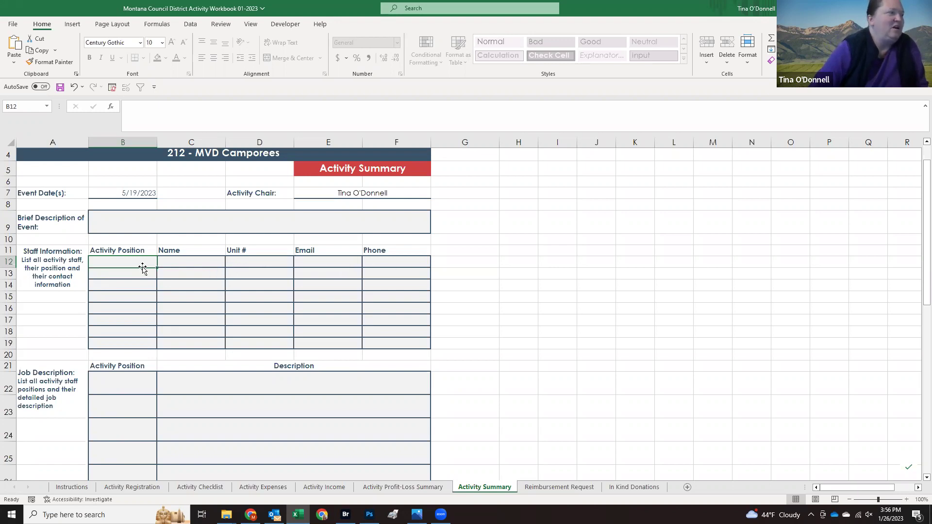
pyautogui.click(123, 275)
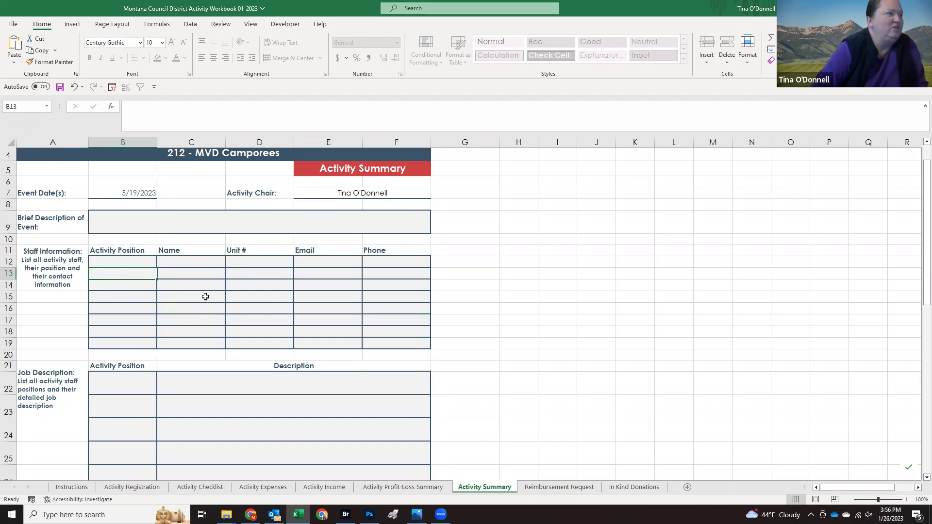
pyautogui.scroll(-2, 204, 295)
# Step: Type 'Order patches', 'Coordinates Porta Potti' and 'Shopping Cracker Barrel' into B22–B24
pyautogui.click(118, 288)
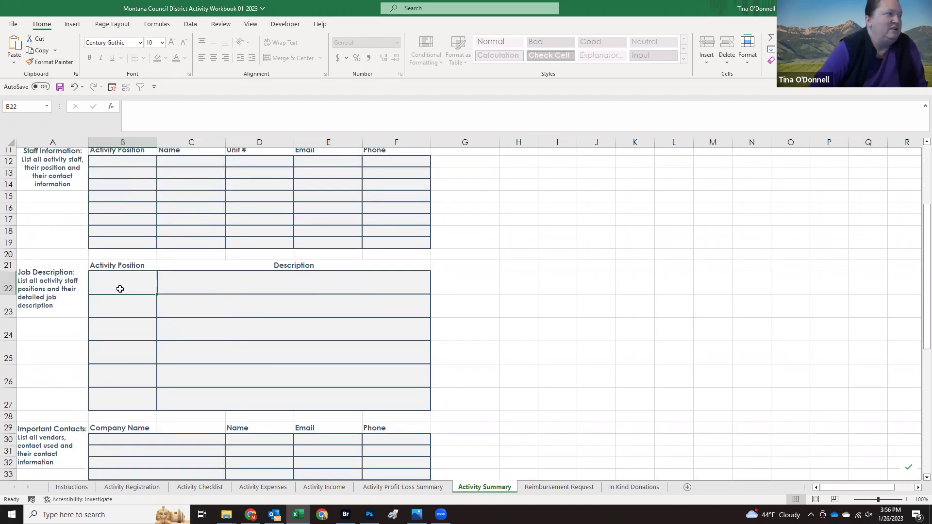
pyautogui.write('Order patches')
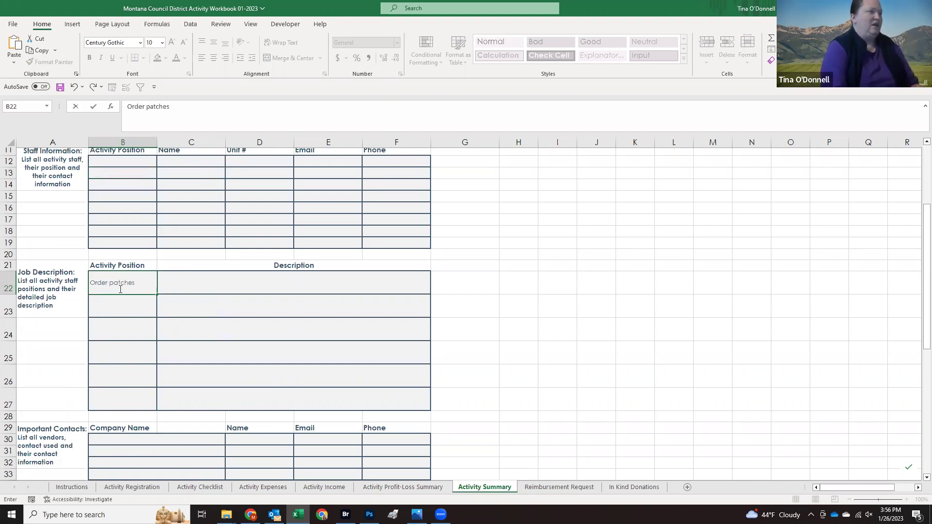
pyautogui.press('Return')
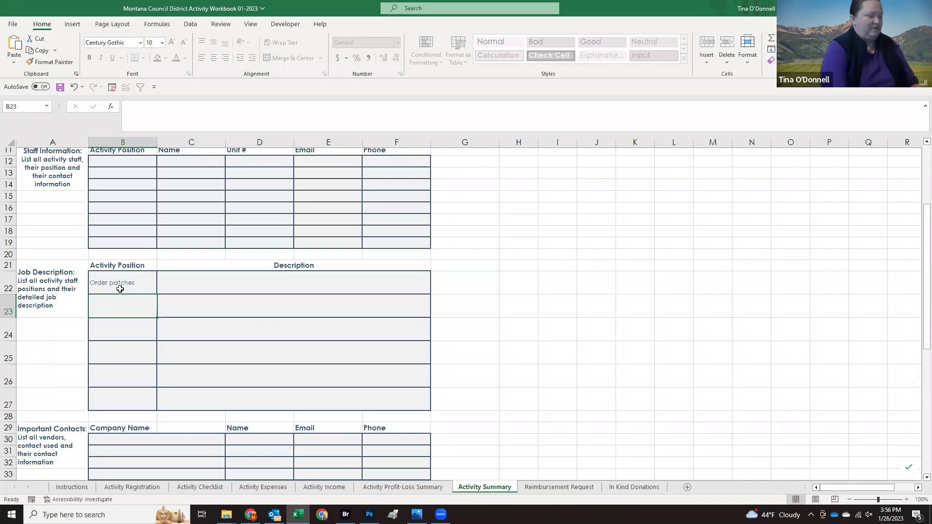
pyautogui.write('Coordinates Porta Potti')
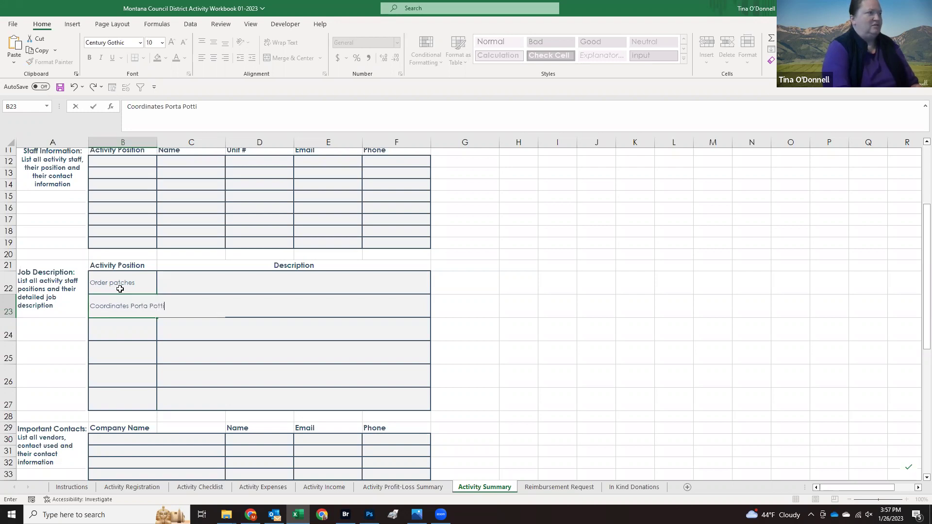
pyautogui.press('Return')
pyautogui.write('Sho')
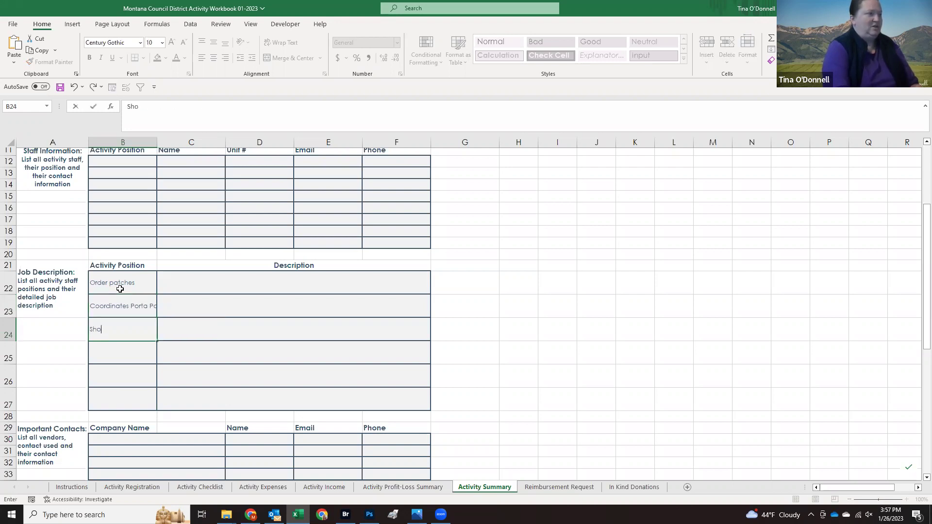
pyautogui.write('pping Cracker ')
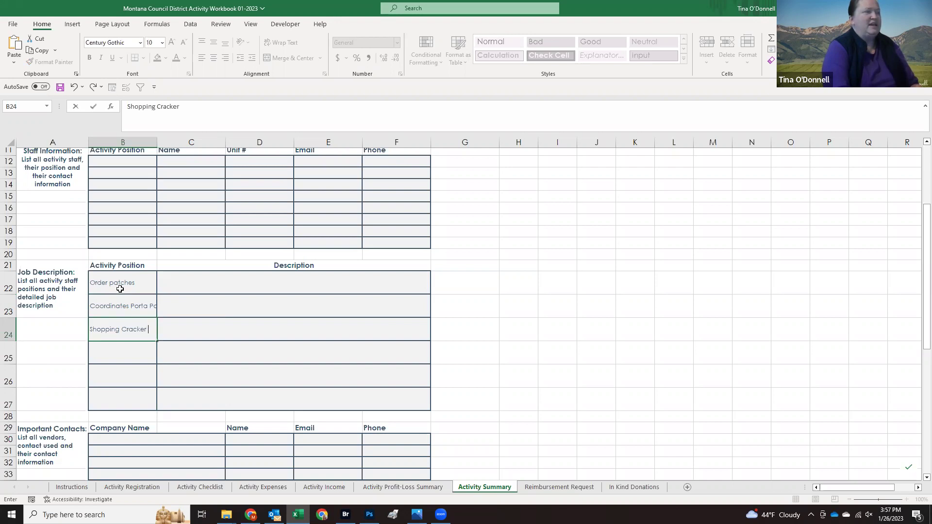
pyautogui.write('Barrel')
pyautogui.press('Return')
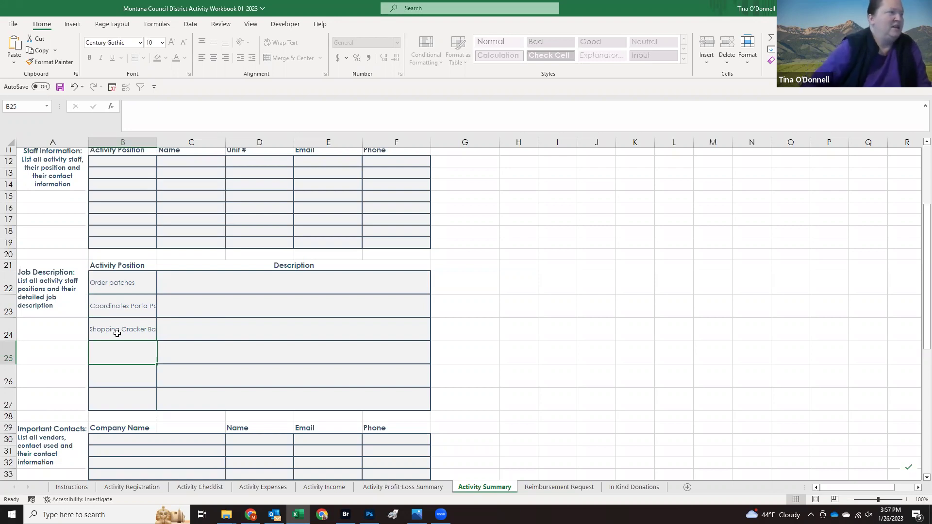
# Step: Unprotect the Activity Summary sheet and insert a blank row at row 26
pyautogui.rightClick(467, 488)
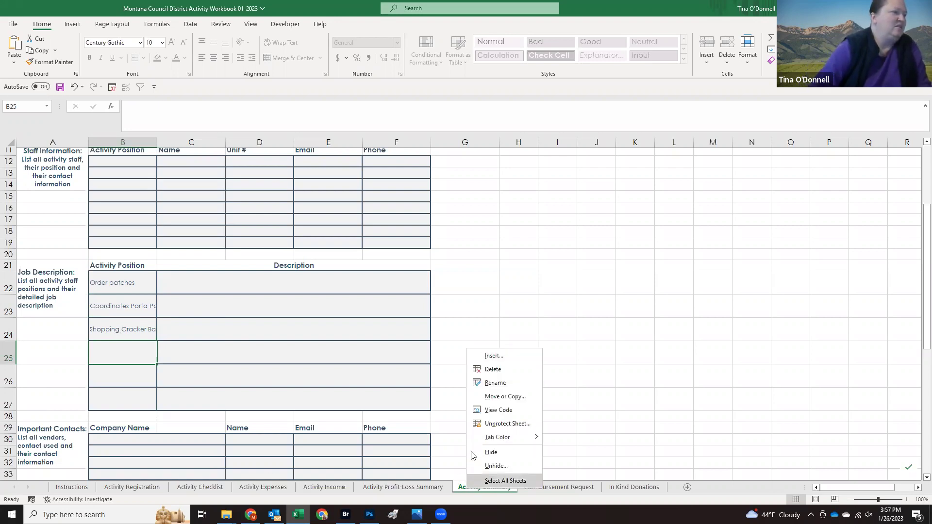
pyautogui.click(495, 422)
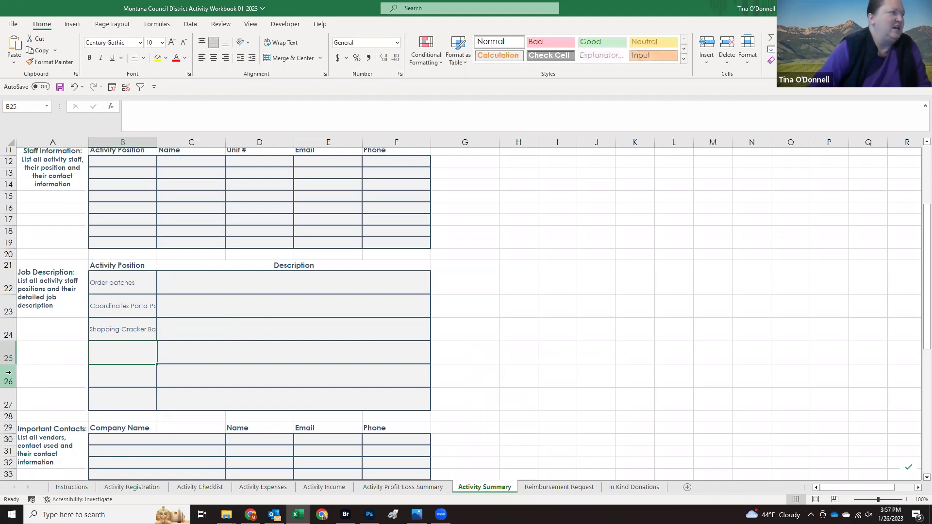
pyautogui.rightClick(9, 374)
pyautogui.click(37, 282)
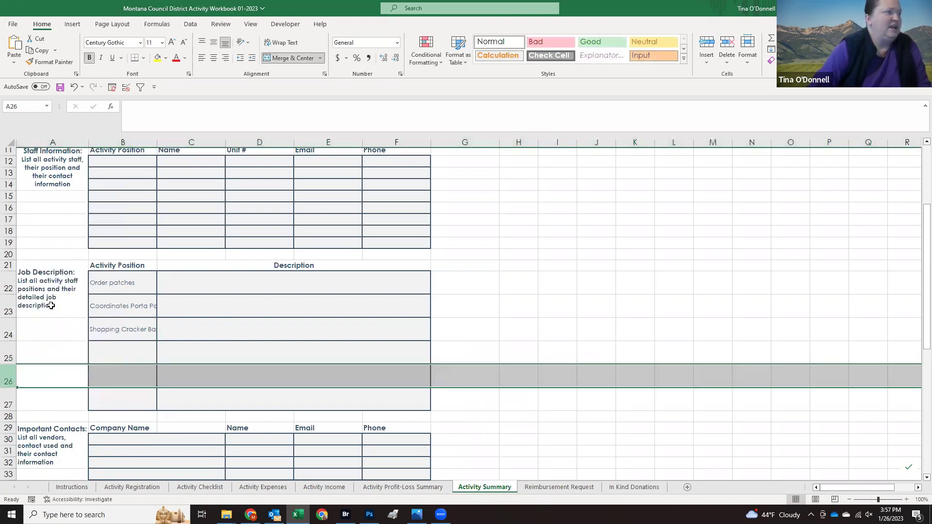
pyautogui.click(73, 380)
pyautogui.click(194, 379)
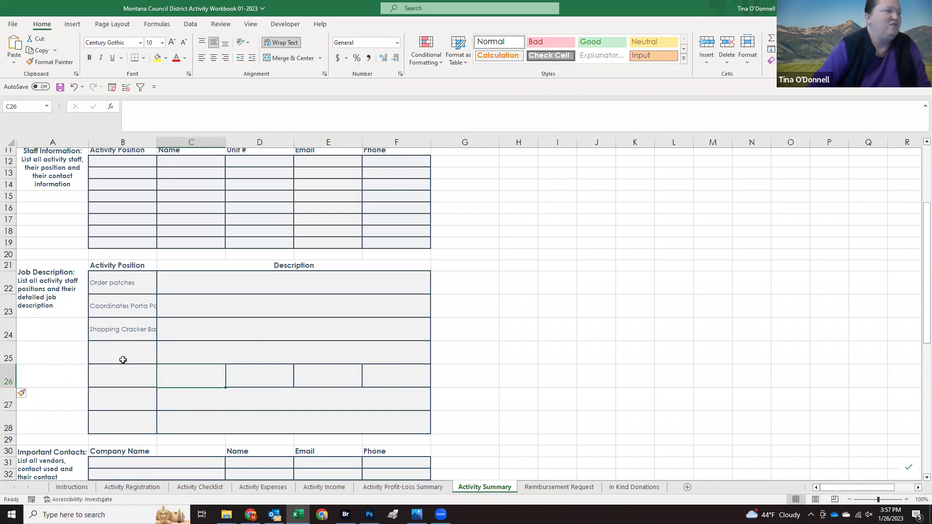
# Step: Protect the Activity Summary sheet again
pyautogui.rightClick(500, 488)
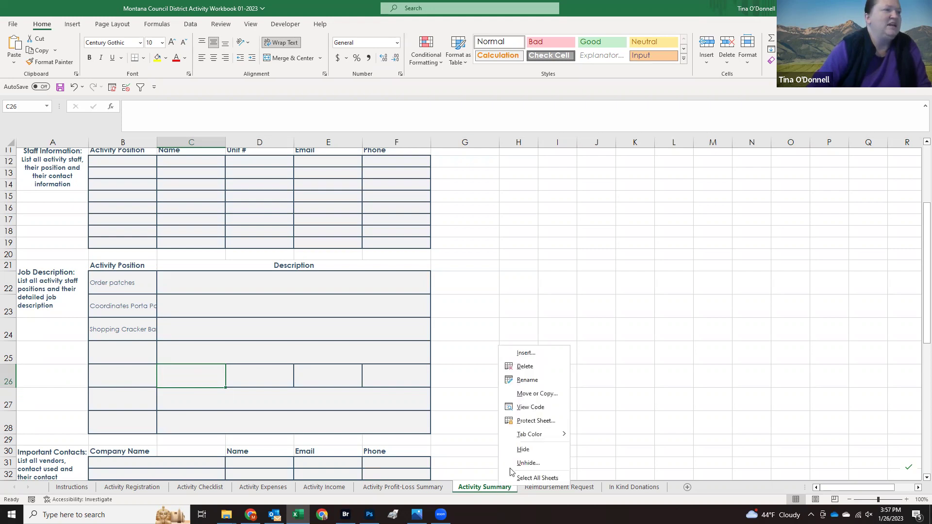
pyautogui.click(533, 419)
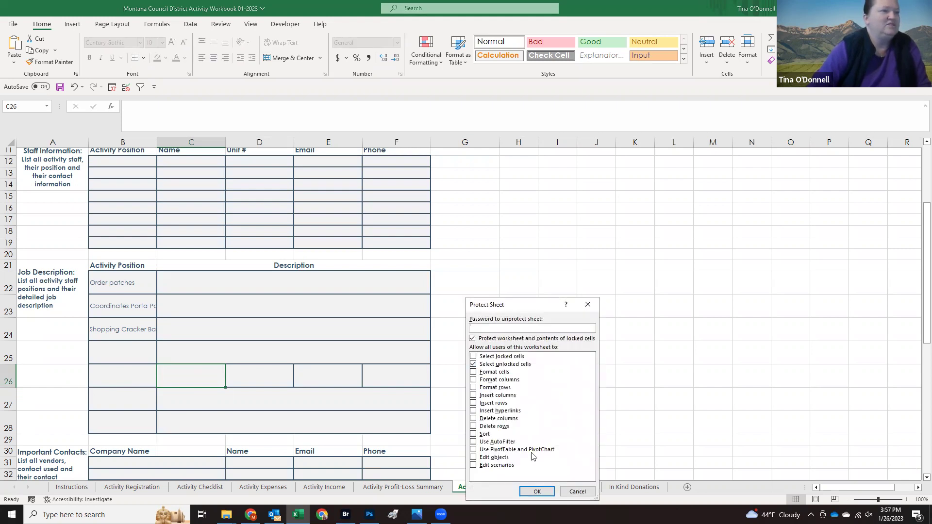
pyautogui.click(536, 489)
pyautogui.click(266, 354)
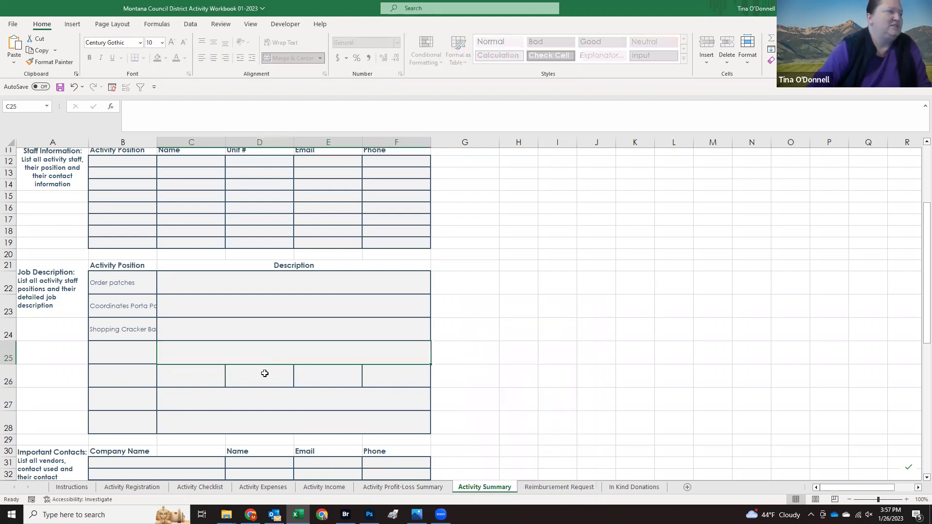
pyautogui.scroll(-2, 263, 374)
pyautogui.scroll(-2, 263, 374)
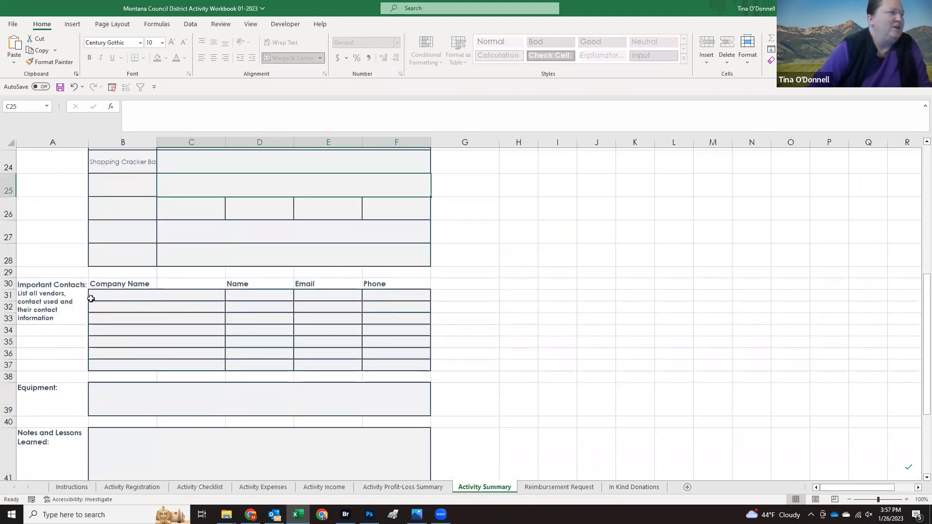
pyautogui.click(106, 300)
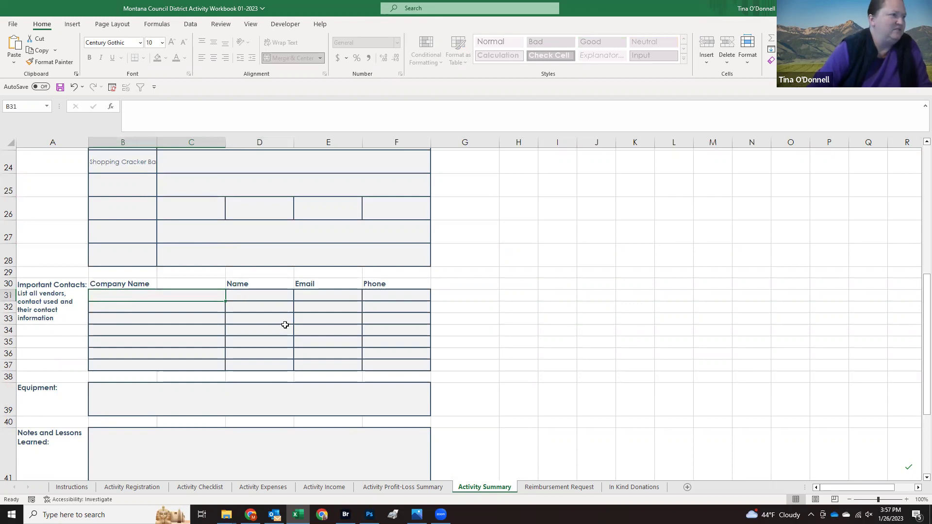
pyautogui.scroll(-1, 267, 325)
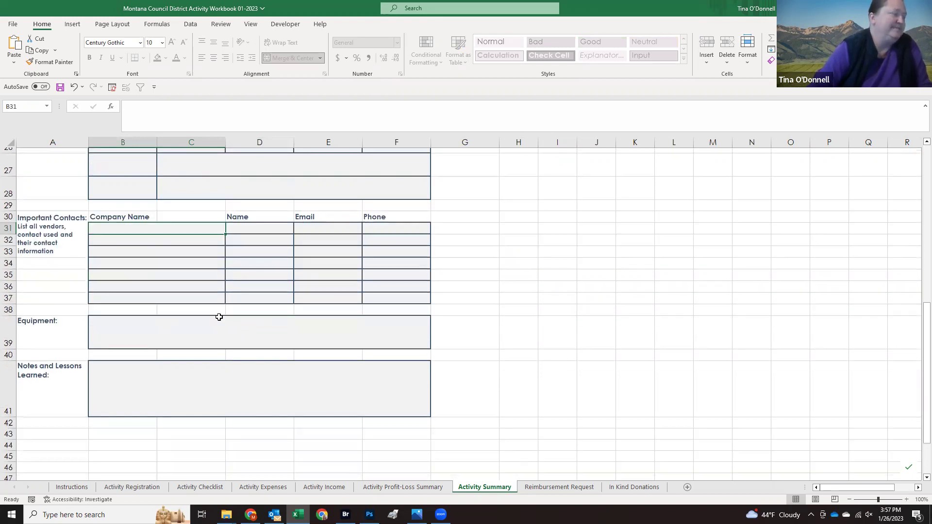
pyautogui.click(137, 330)
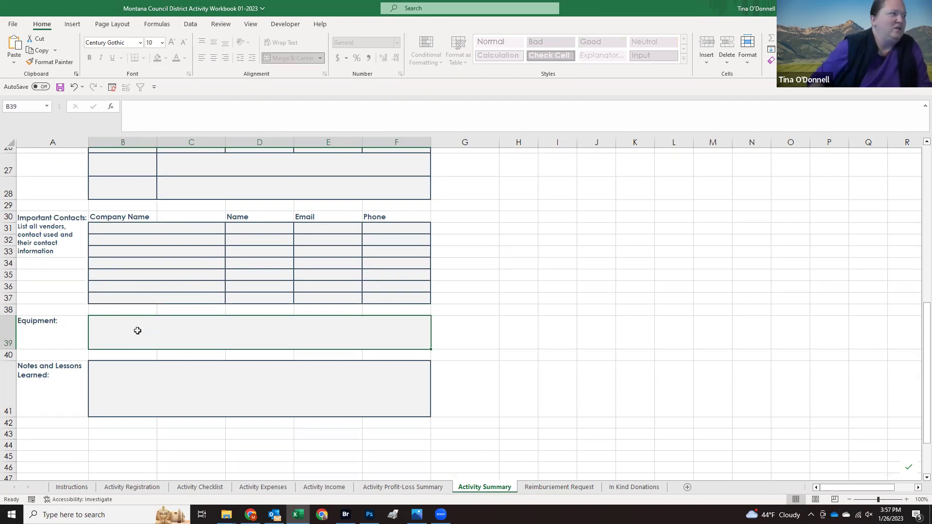
pyautogui.click(145, 372)
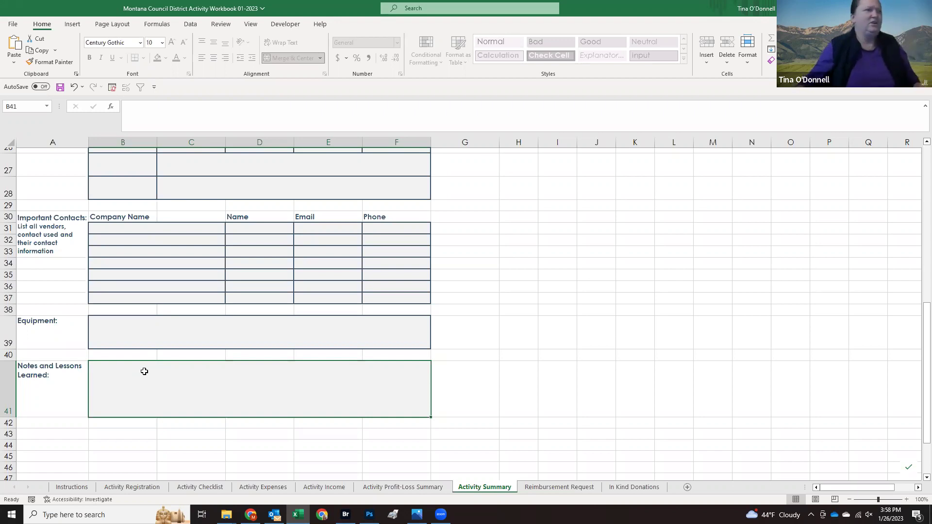
pyautogui.scroll(8, 144, 372)
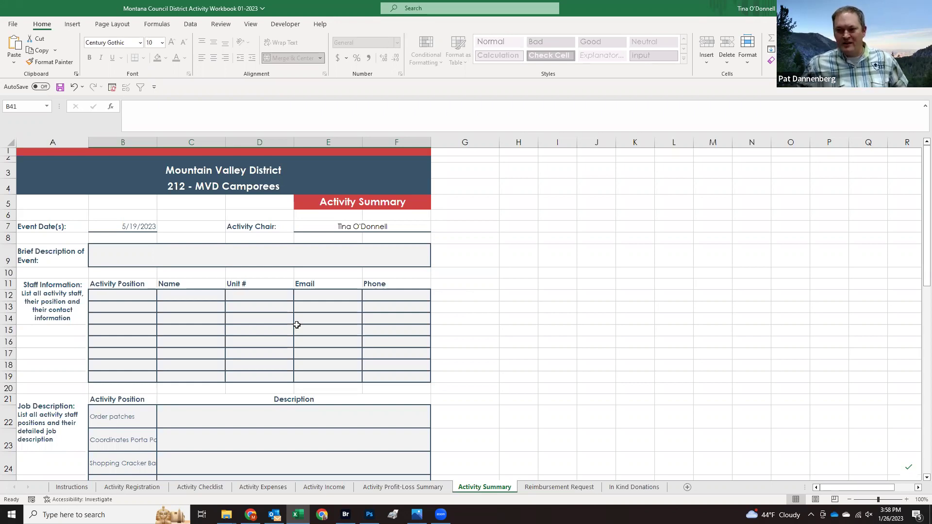
pyautogui.scroll(-7, 295, 324)
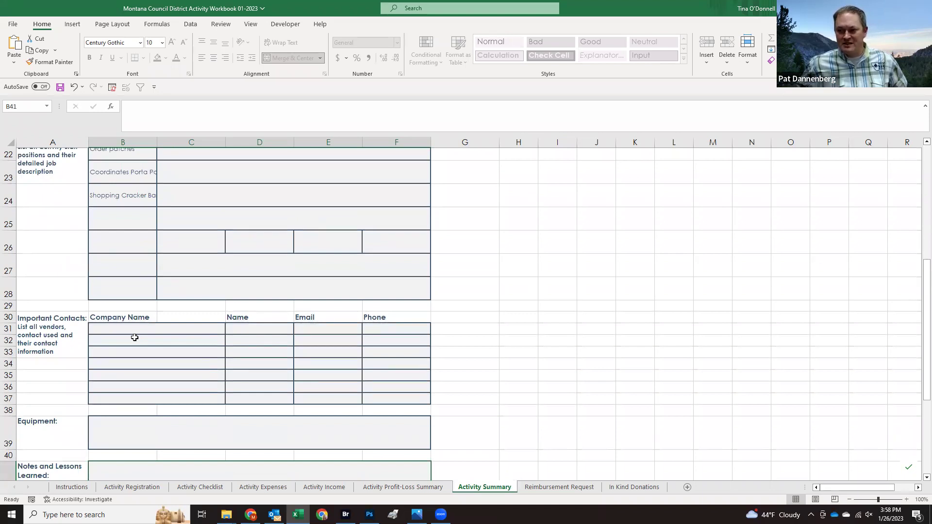
pyautogui.scroll(-1, 135, 338)
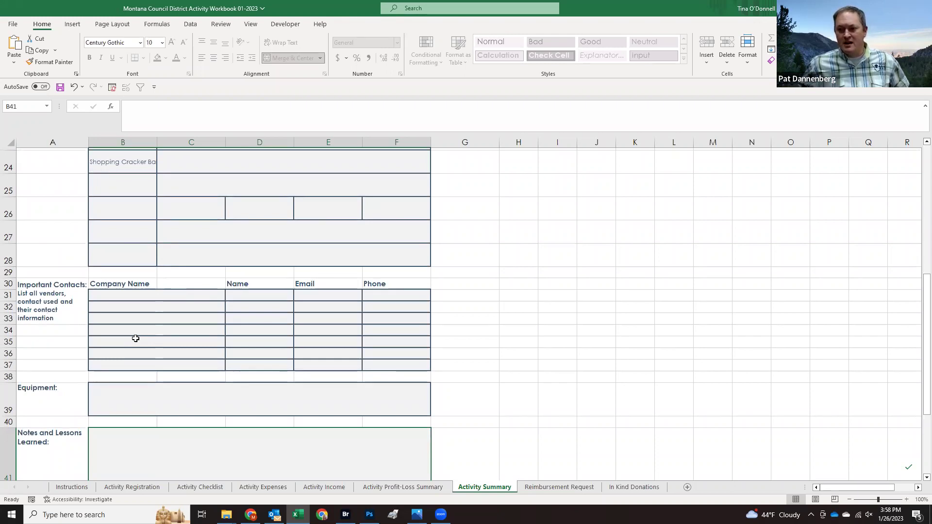
pyautogui.click(206, 320)
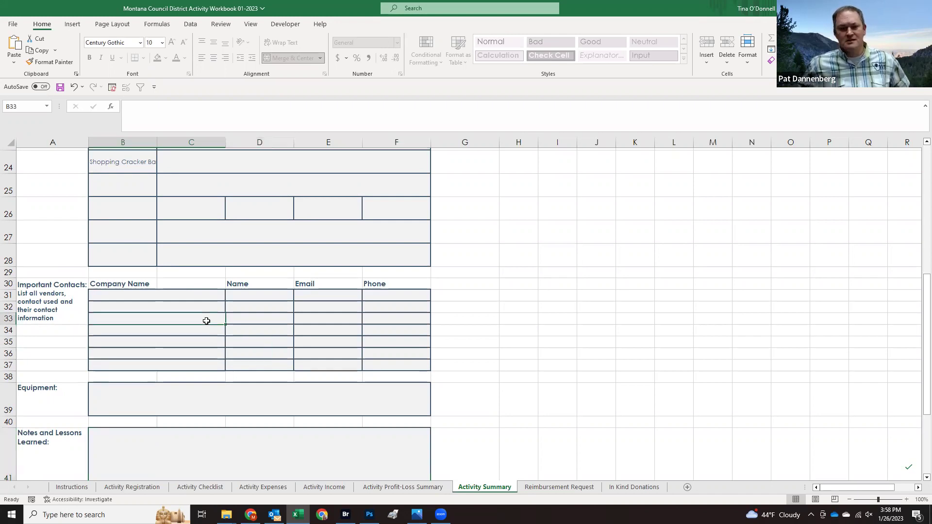
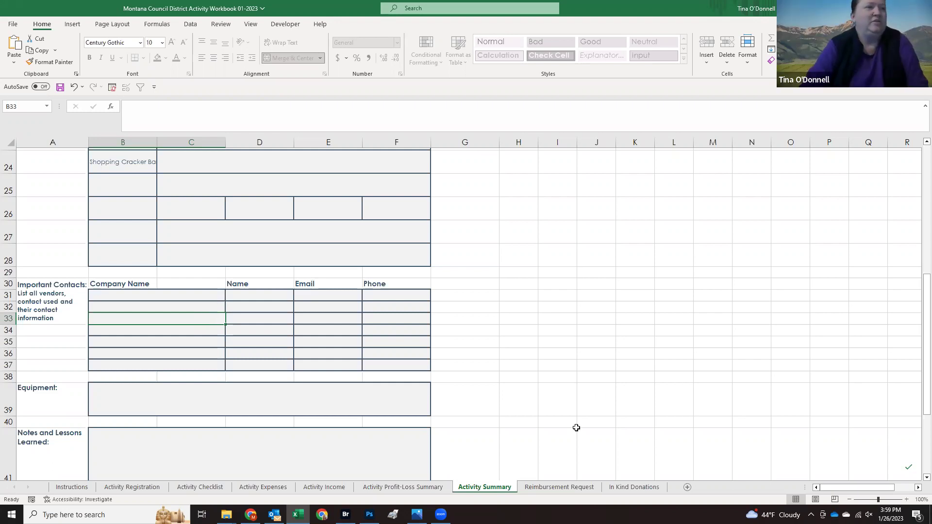
# Step: Switch to the Reimbursement Request sheet of the activity workbook
pyautogui.click(563, 488)
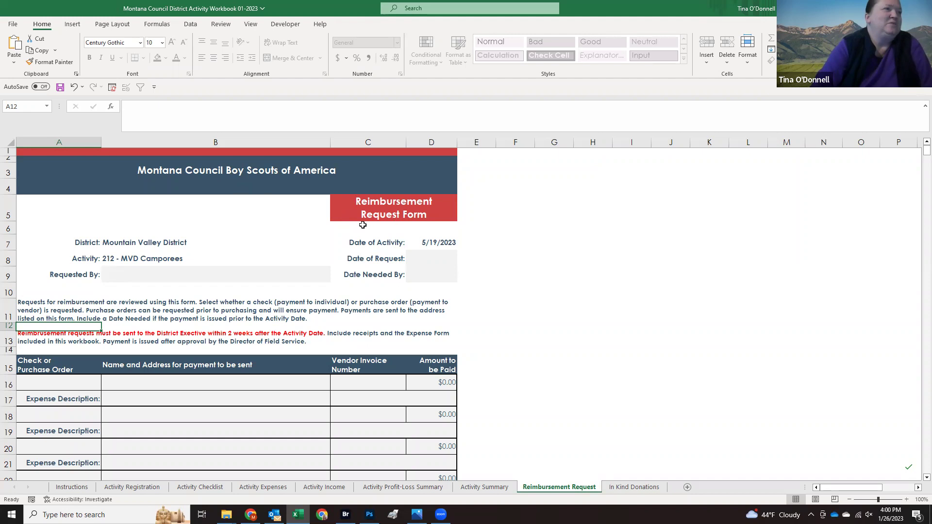
# Step: Enter the requester's name in Requested By and 1/26/2023 as the Date of Request
pyautogui.click(185, 267)
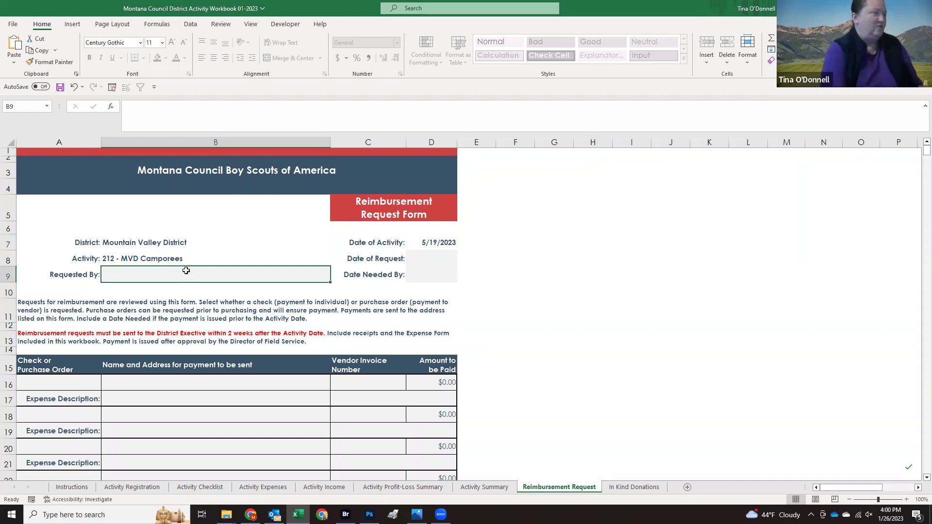
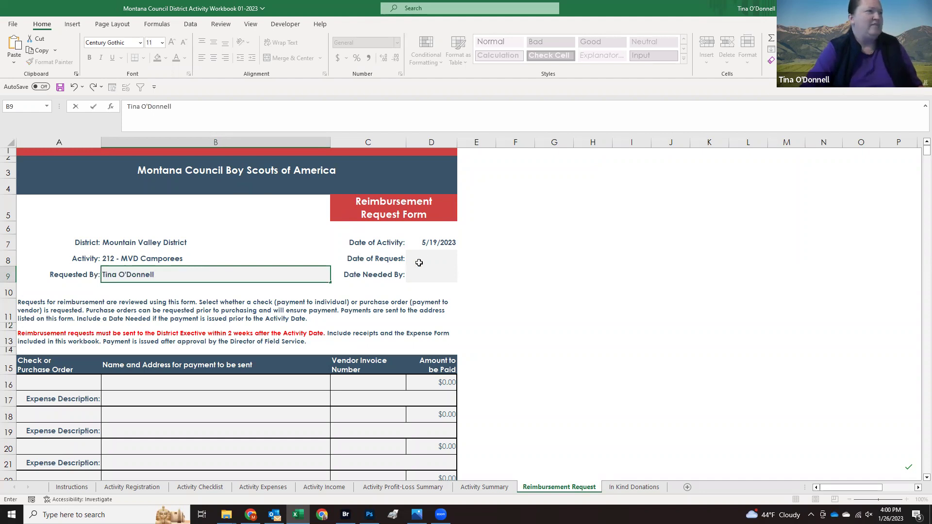
pyautogui.click(425, 260)
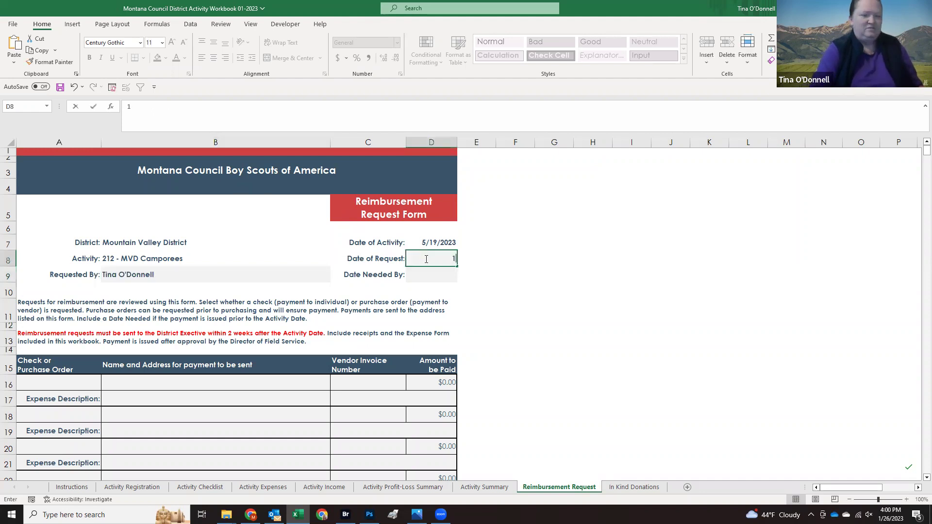
pyautogui.write('1/26/2023')
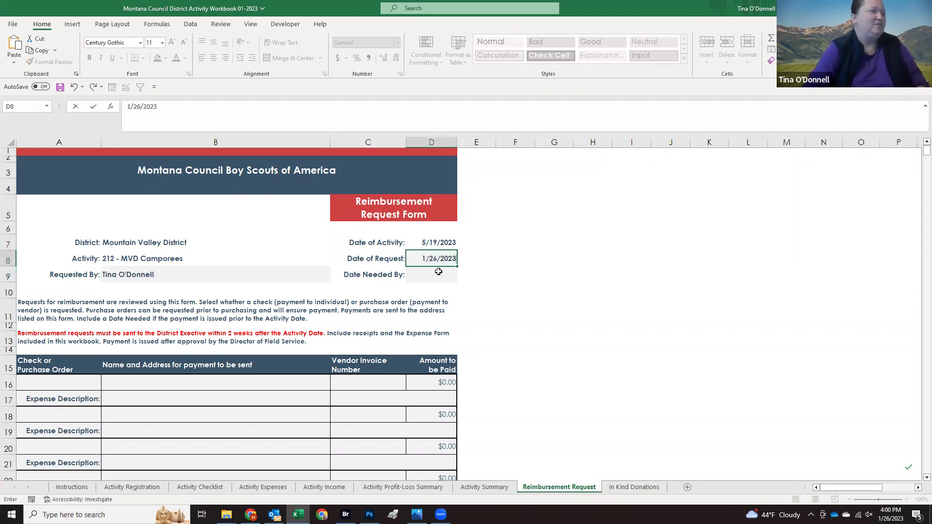
pyautogui.click(442, 277)
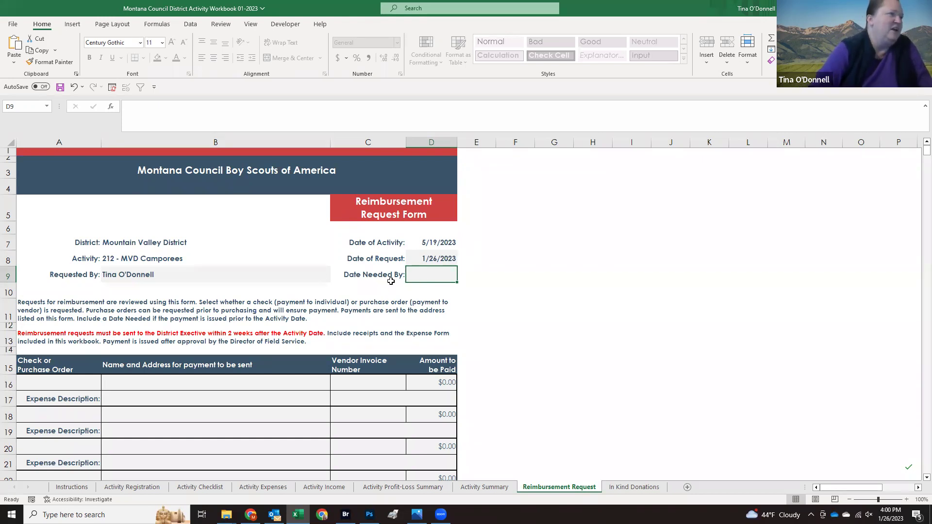
pyautogui.scroll(-2, 430, 275)
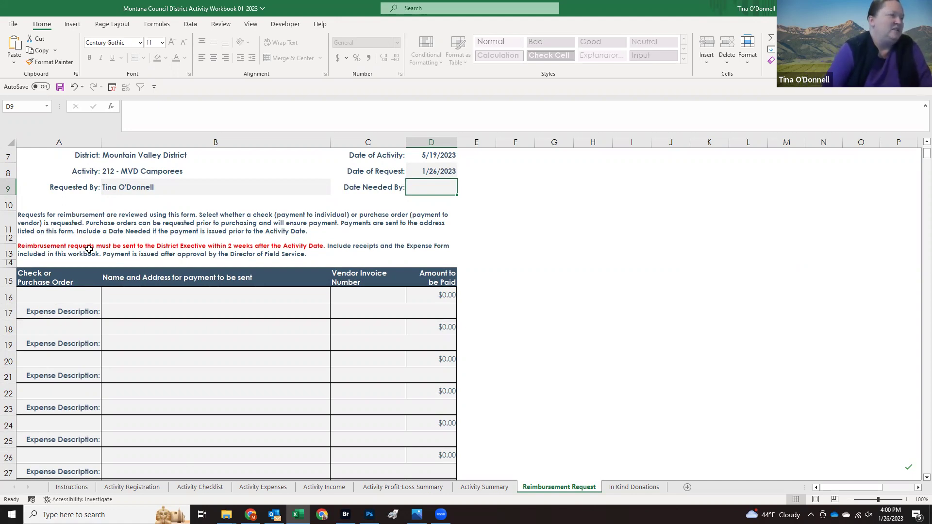
pyautogui.scroll(-5, 122, 295)
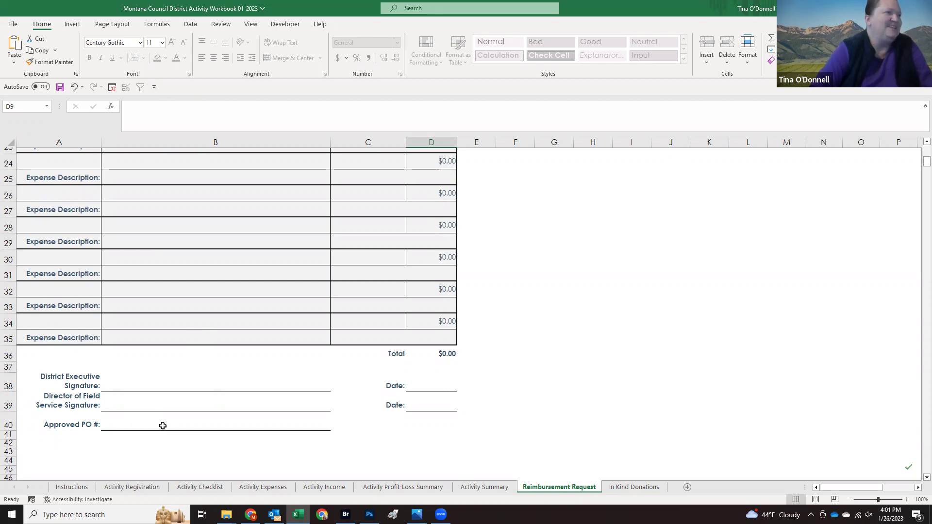
pyautogui.scroll(4, 162, 426)
pyautogui.scroll(3, 163, 417)
pyautogui.scroll(-2, 162, 410)
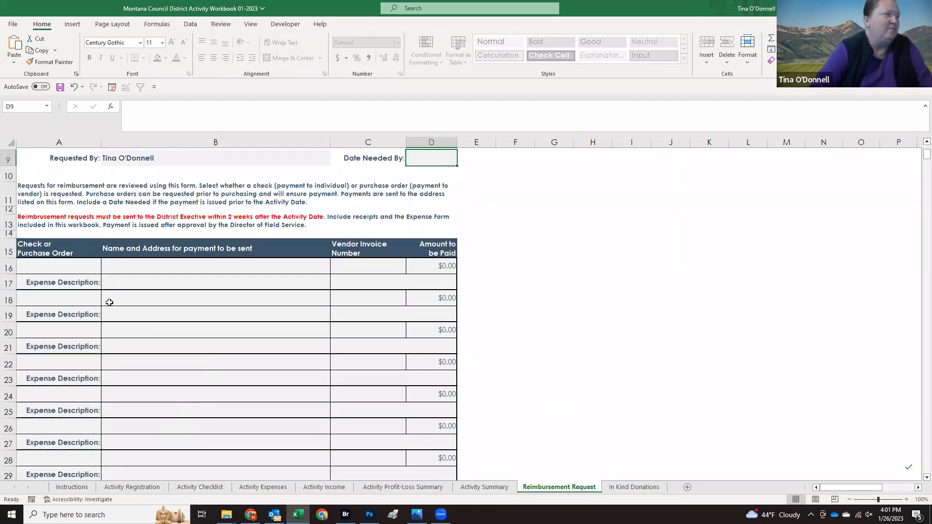
# Step: Set the first payment line to Check, paid to the requester with their name and town
pyautogui.click(97, 268)
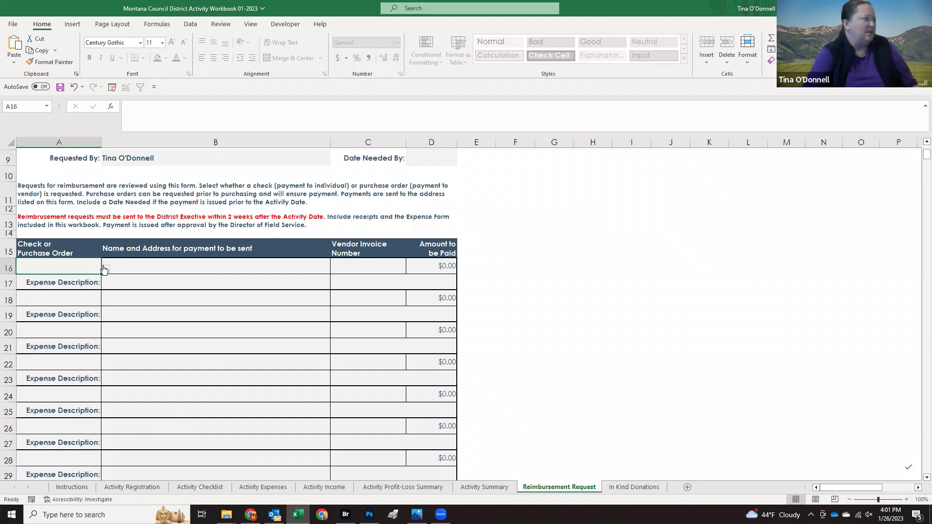
pyautogui.click(106, 269)
pyautogui.click(82, 278)
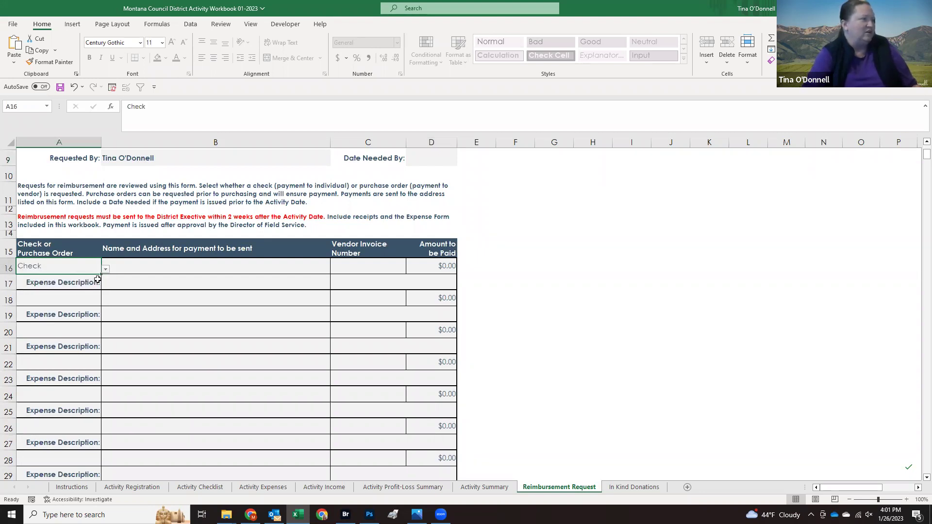
pyautogui.click(139, 267)
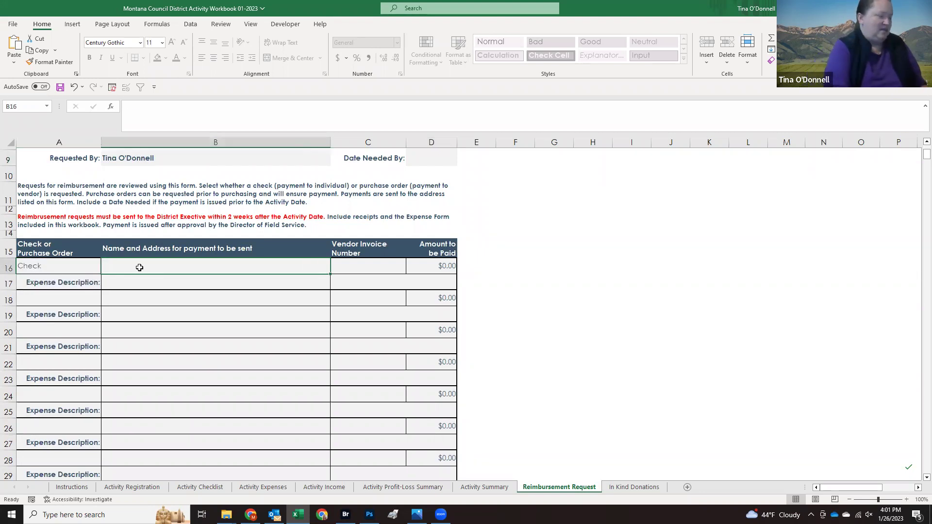
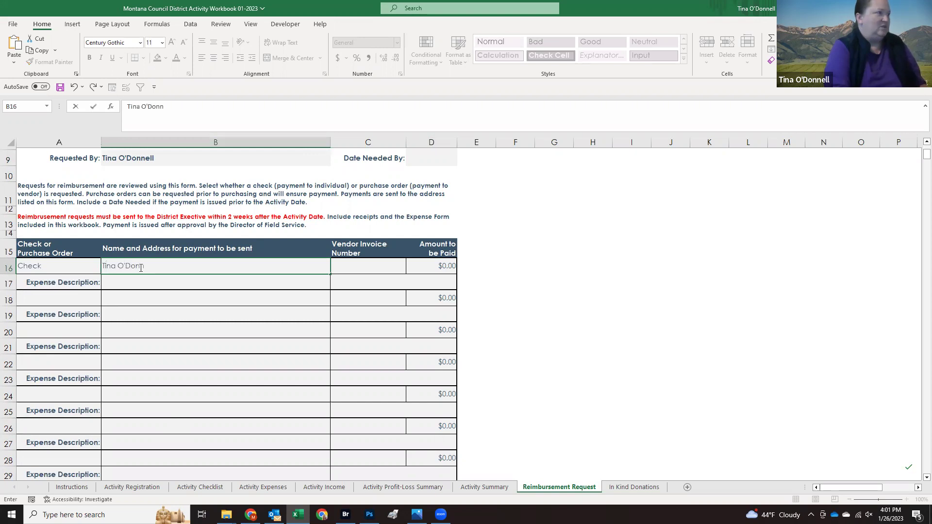
pyautogui.press('Tab')
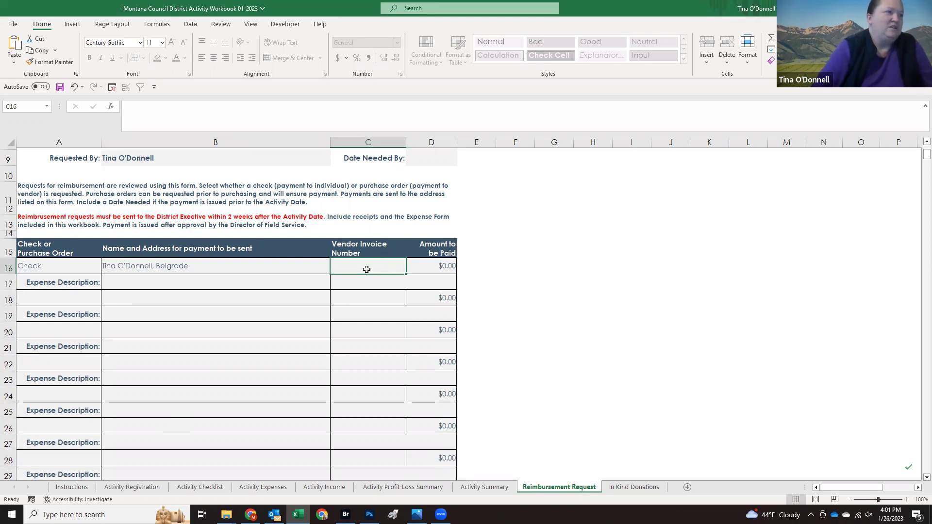
# Step: Give the first line an amount of 750 and the description 'Porta potties and program expenses'
pyautogui.click(421, 267)
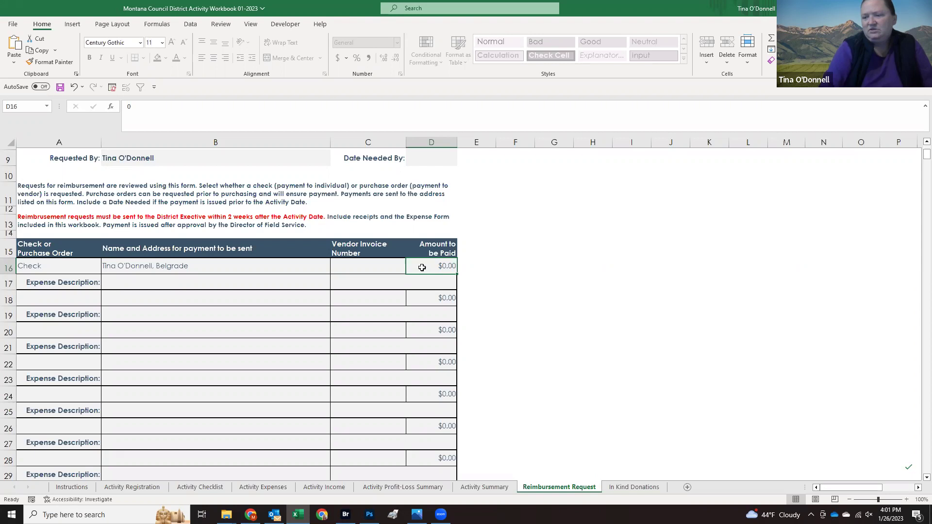
pyautogui.write('750')
pyautogui.press('Return')
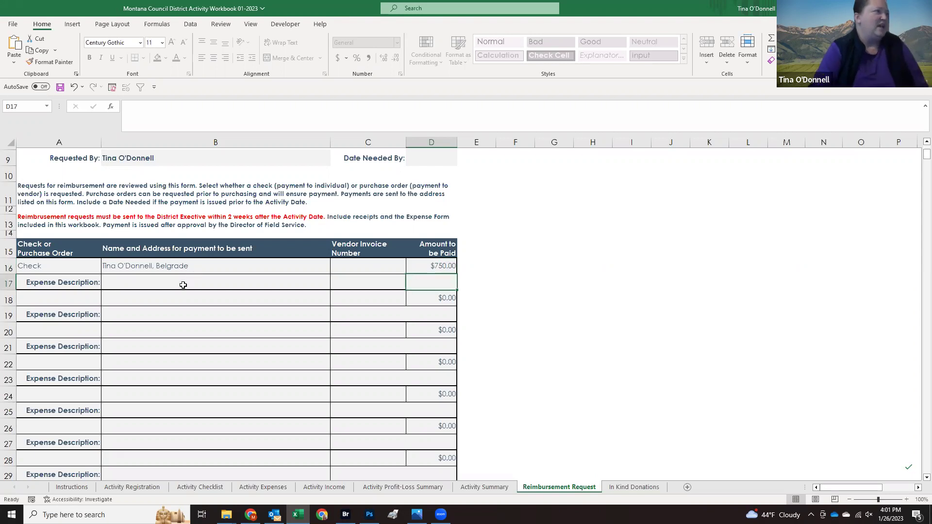
pyautogui.click(183, 285)
pyautogui.write('Porta potties and program expenses')
pyautogui.press('Tab')
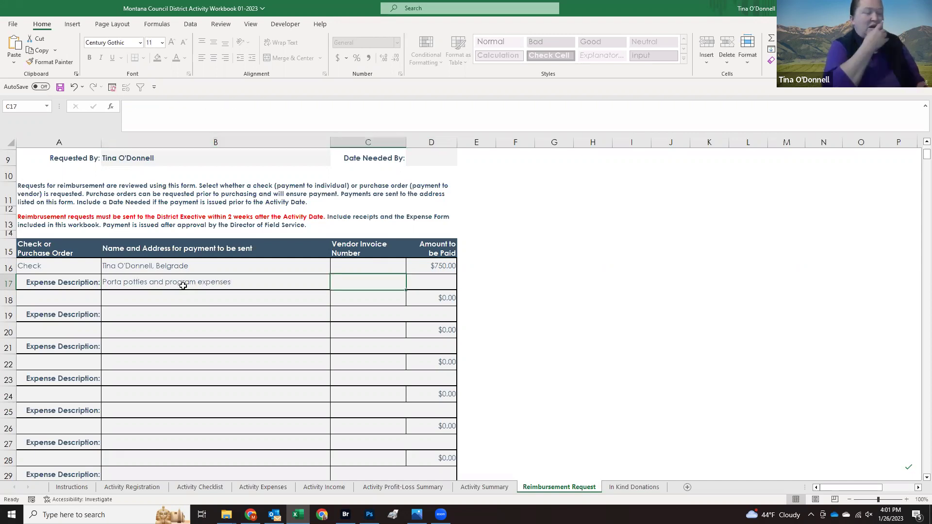
pyautogui.click(188, 284)
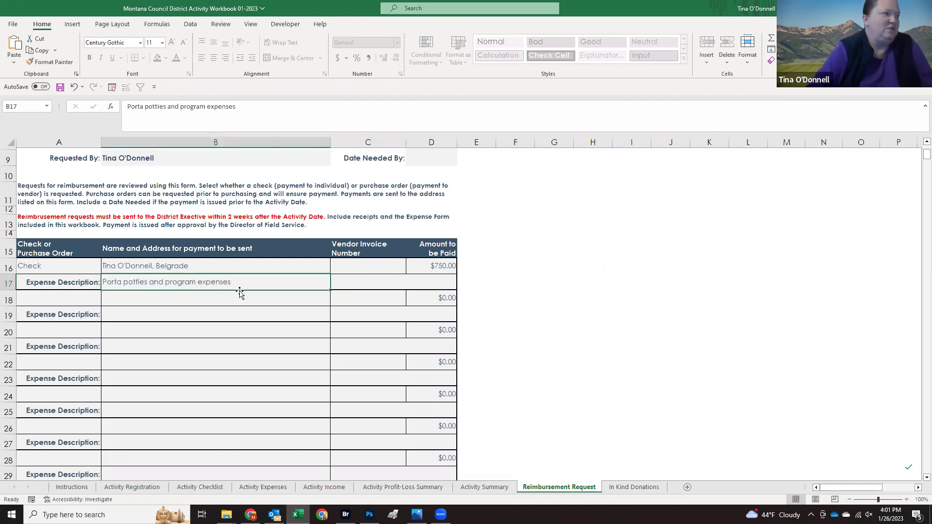
# Step: On Activity Expenses, replace the Porta Potties payee with Kerplunk
pyautogui.click(260, 488)
pyautogui.click(69, 347)
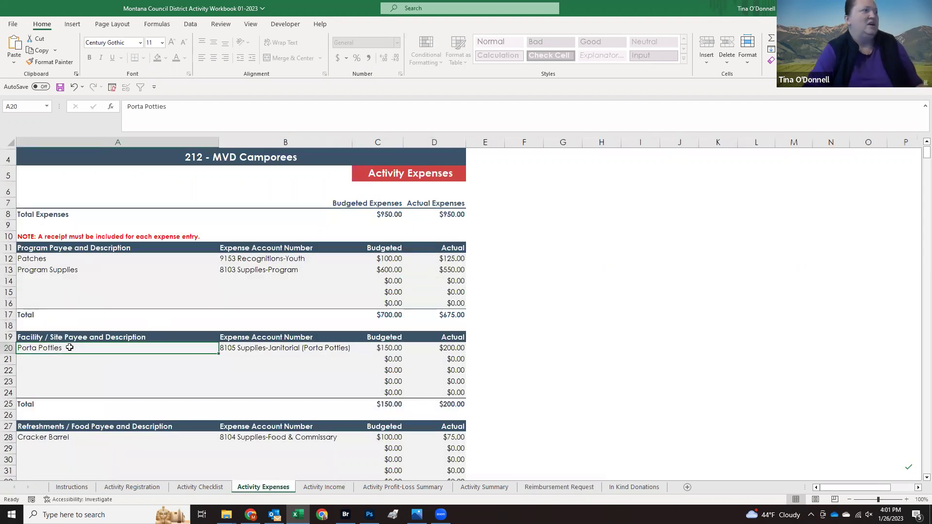
pyautogui.write('Kerplunk')
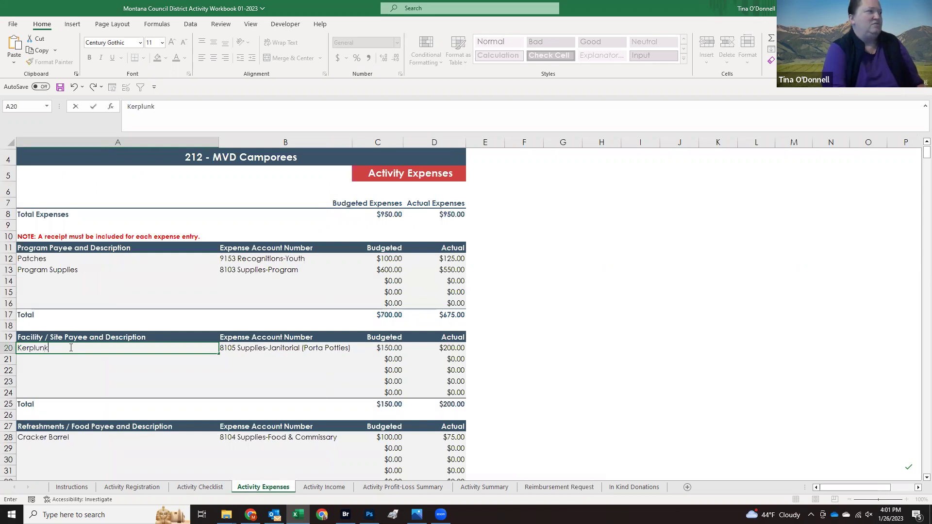
pyautogui.press('Return')
pyautogui.click(73, 348)
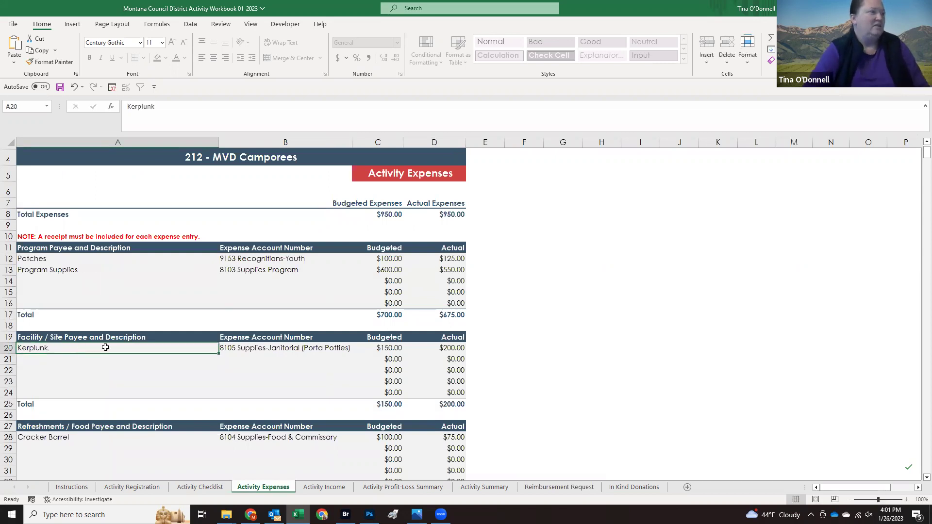
# Step: Change the Patches payee and the one below it to ABC Patch Supply and Costco
pyautogui.click(94, 262)
pyautogui.write('ABC')
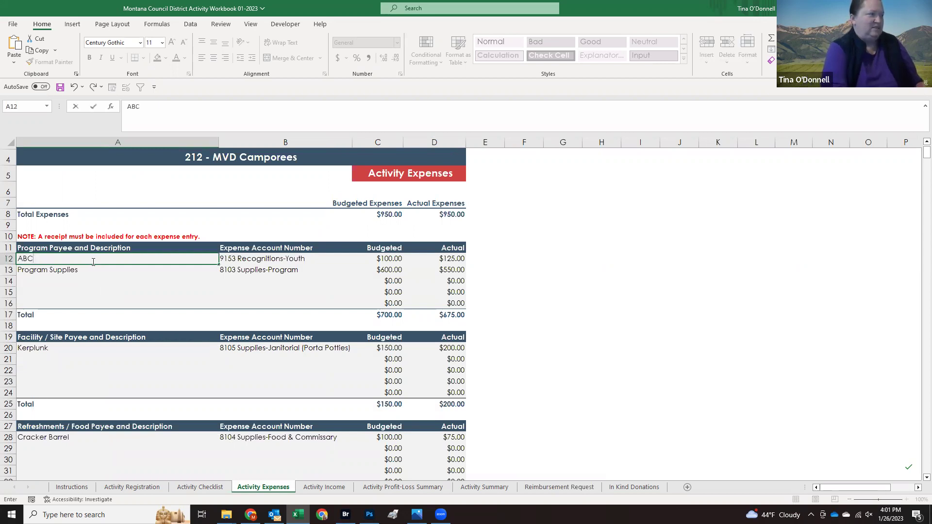
pyautogui.write(' Patch Supply')
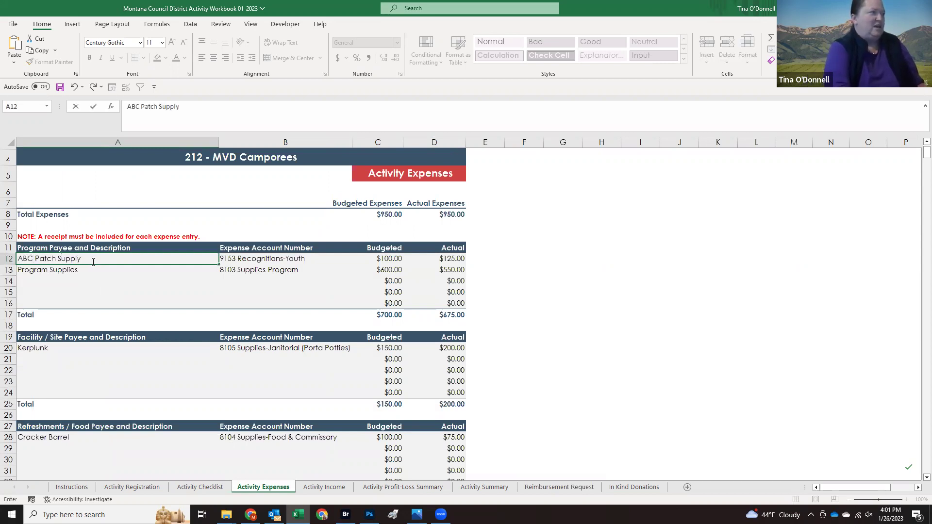
pyautogui.press('Return')
pyautogui.write('Costco')
pyautogui.press('Return')
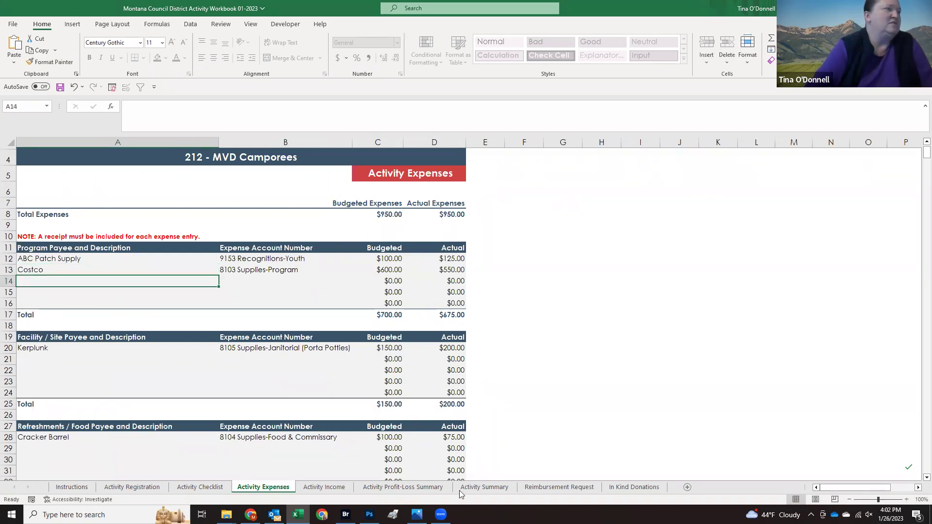
# Step: On Reimbursement Request, enter a new payee name for the second line and set its payment type to Check
pyautogui.click(552, 487)
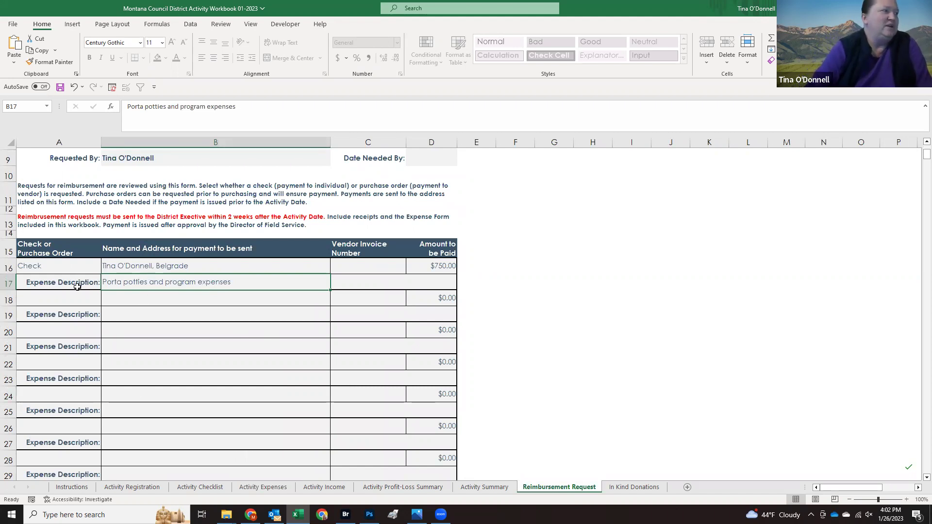
pyautogui.click(161, 300)
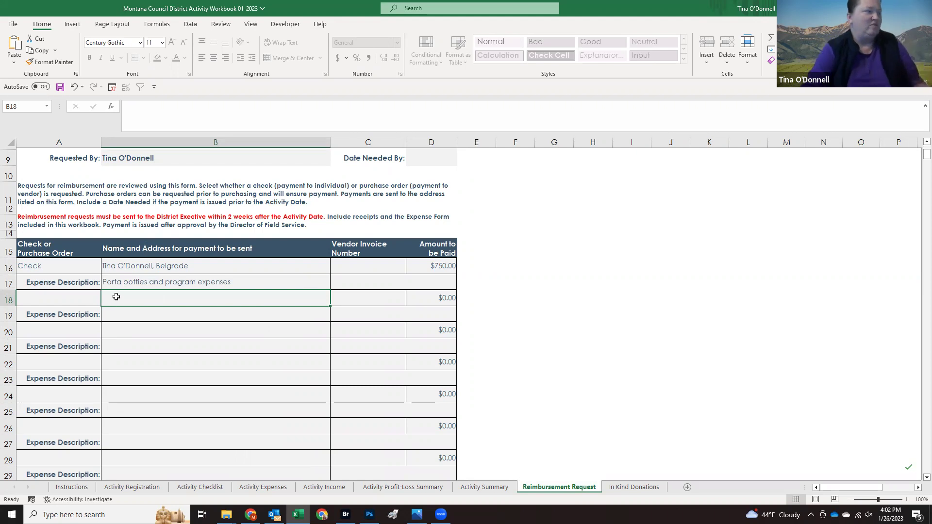
pyautogui.write('Mickey Mouse')
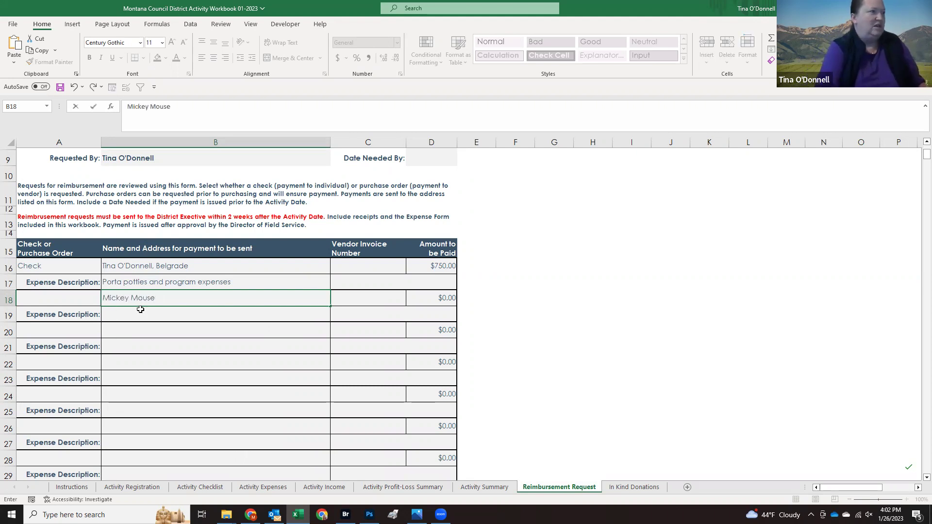
pyautogui.click(77, 301)
pyautogui.click(105, 301)
pyautogui.click(83, 312)
# Step: Describe the second line as 'Patches' with an amount of 125
pyautogui.click(113, 317)
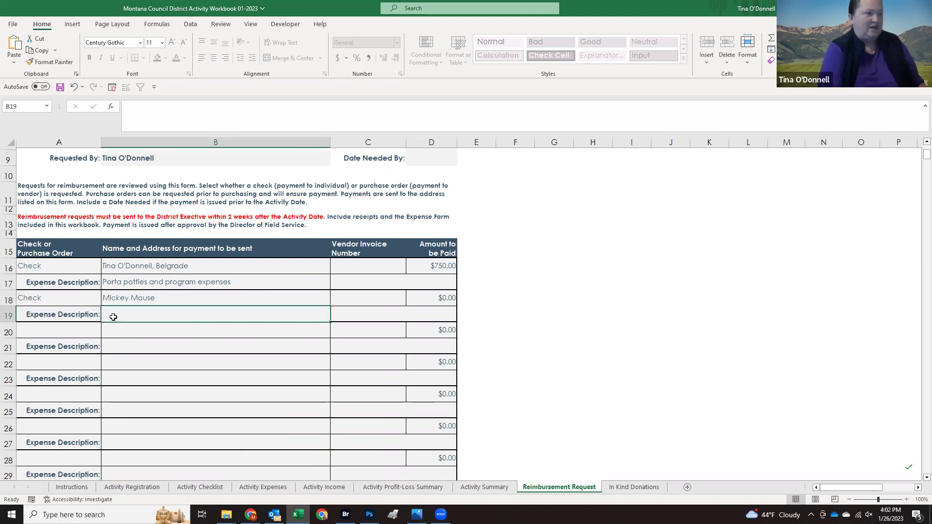
pyautogui.write('Patchs')
pyautogui.press('BackSpace')
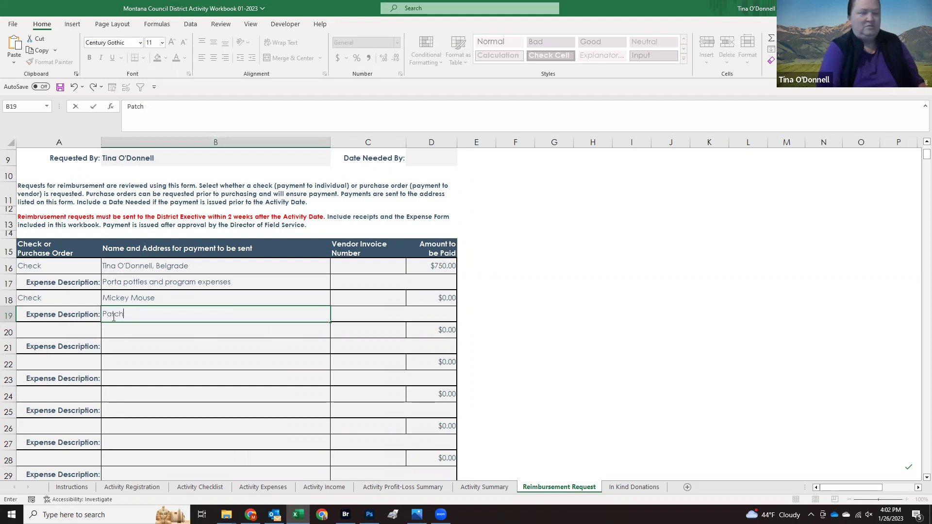
pyautogui.write('es')
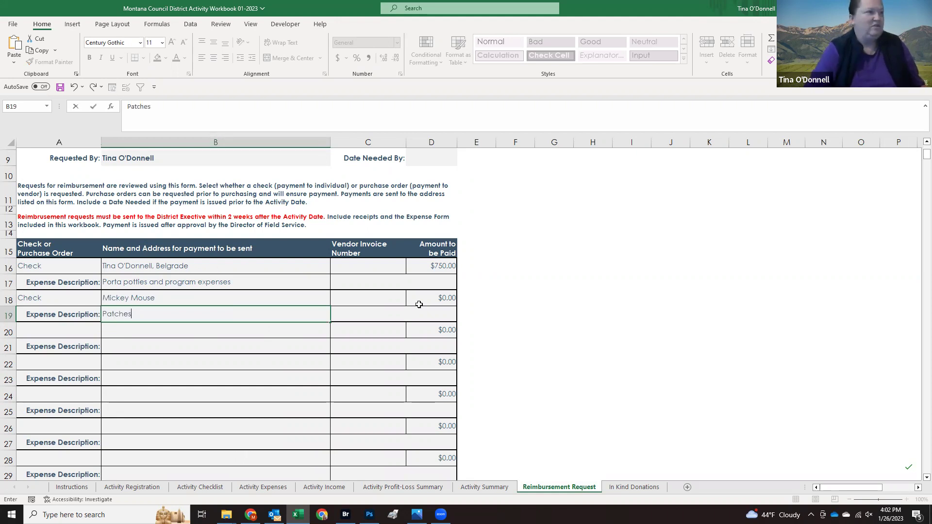
pyautogui.click(419, 303)
pyautogui.write('125')
pyautogui.press('Return')
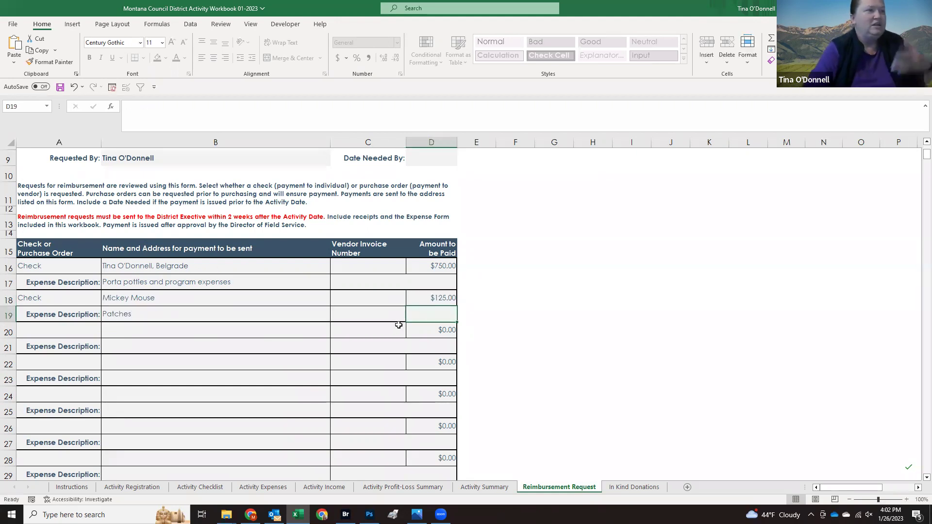
pyautogui.scroll(-5, 260, 332)
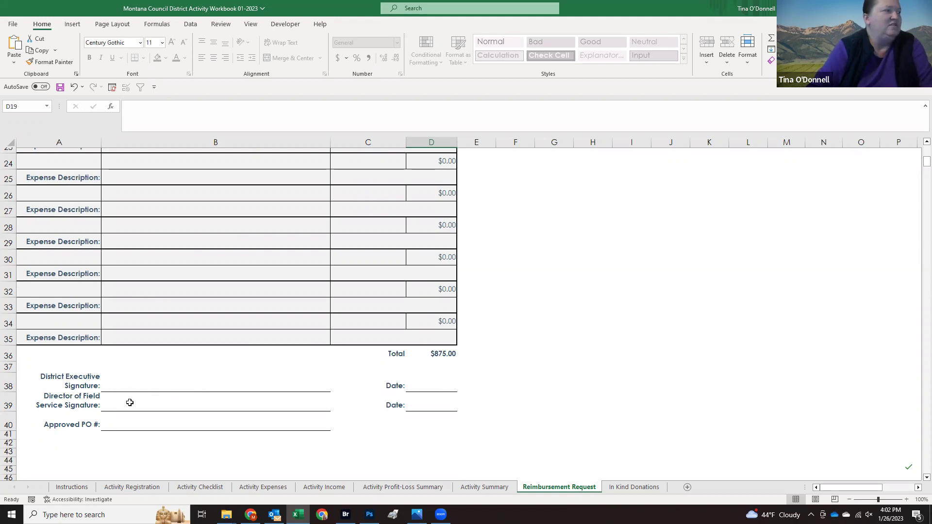
pyautogui.scroll(8, 160, 420)
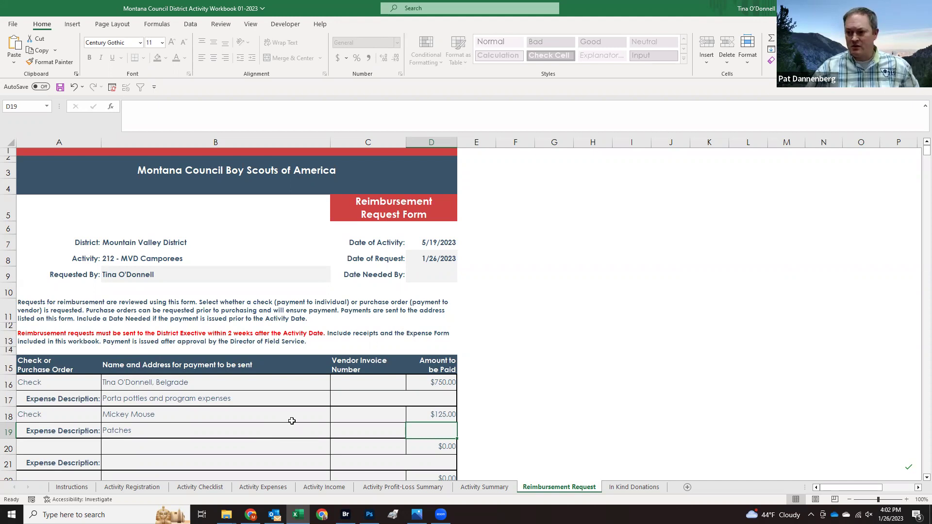
pyautogui.scroll(-1, 292, 421)
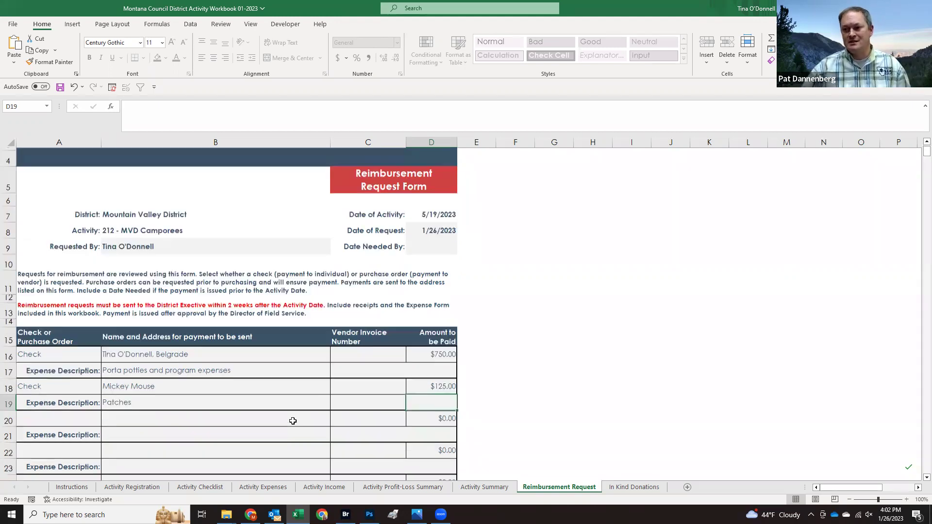
# Step: Set the third reimbursement line's payment type to Purchase Order, then go to the In Kind Donations sheet
pyautogui.click(77, 424)
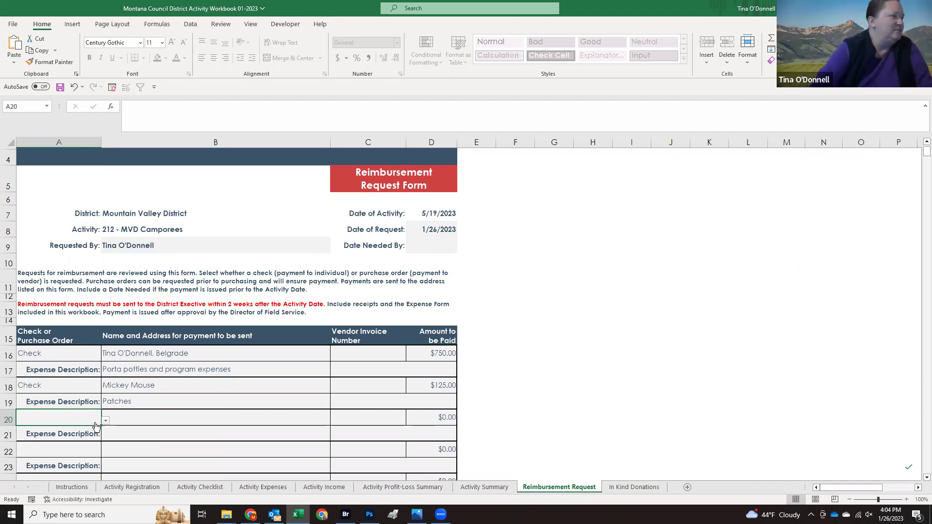
pyautogui.click(106, 420)
pyautogui.click(73, 430)
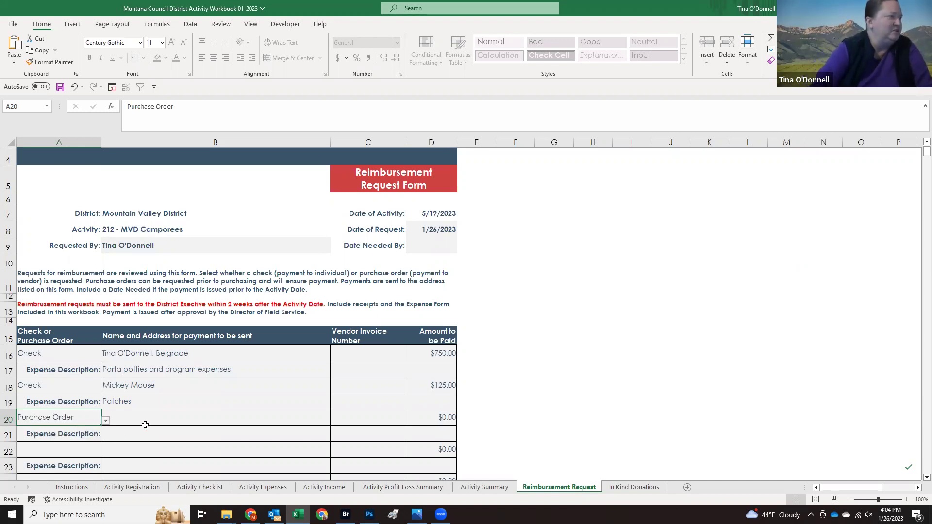
pyautogui.click(148, 420)
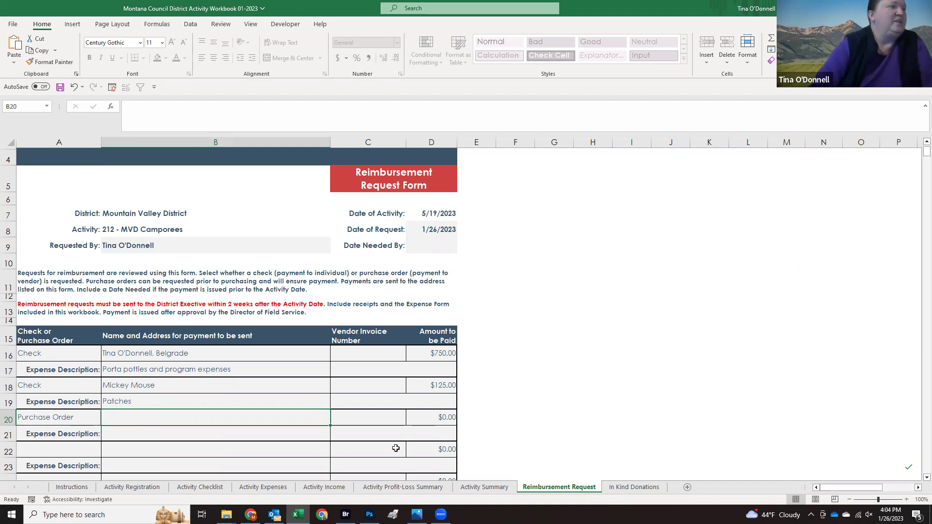
pyautogui.click(625, 487)
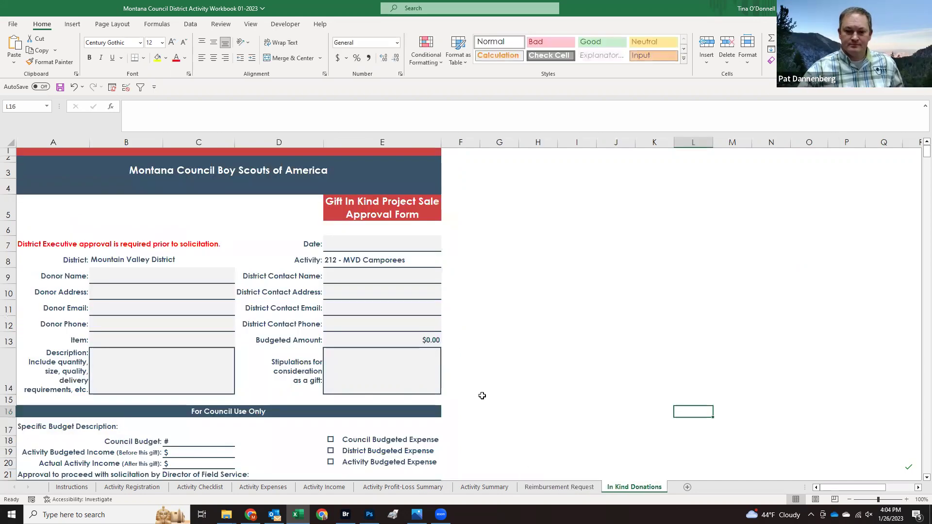
# Step: Select the Date field (E7) on the Gift In Kind approval form
pyautogui.click(367, 239)
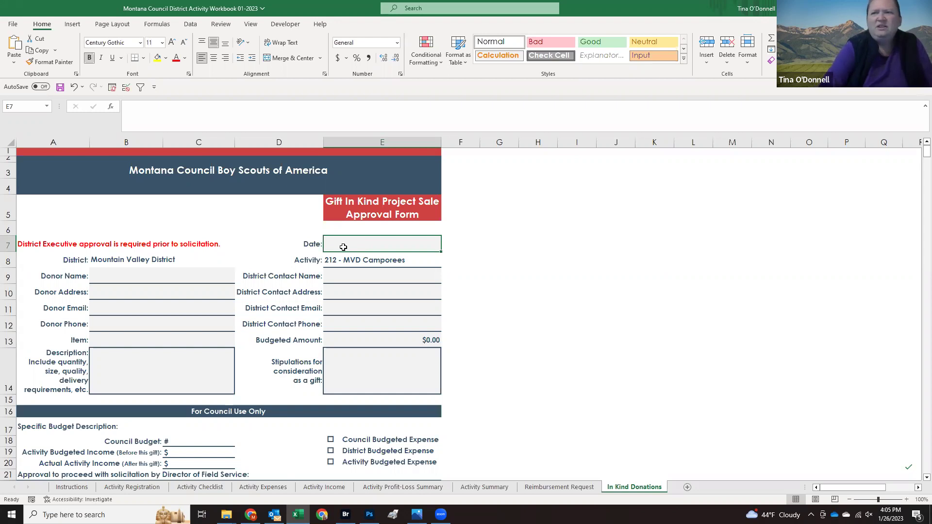
# Step: Review the In Kind Donations form, select C15, and minimize Excel to show the desktop
pyautogui.scroll(-2, 343, 247)
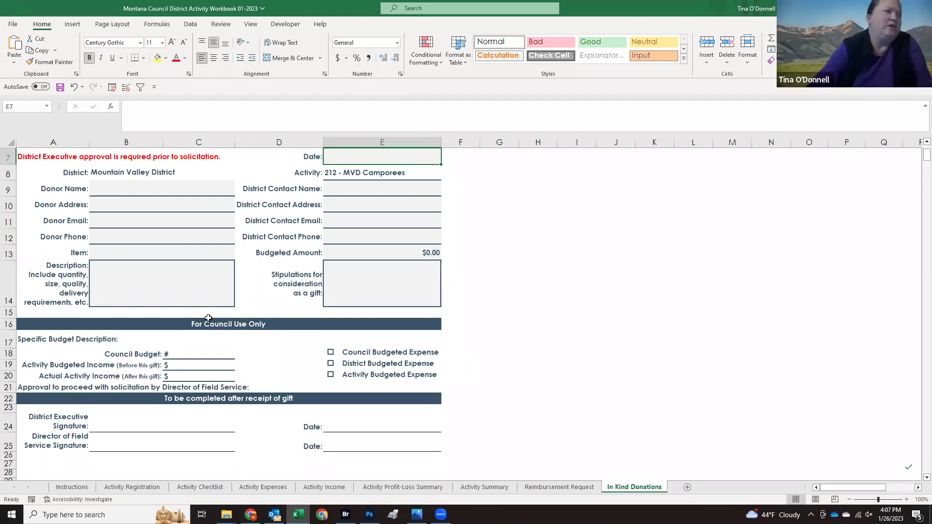
pyautogui.click(199, 316)
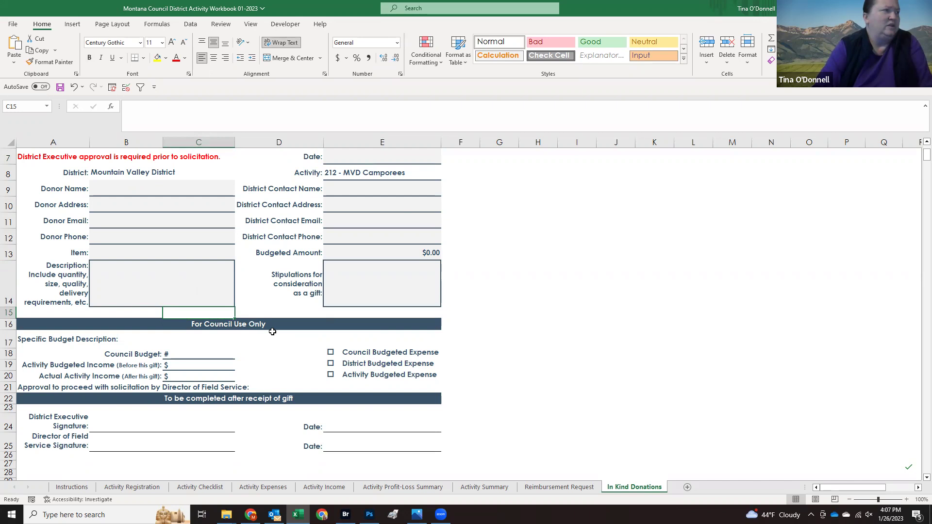
pyautogui.scroll(2, 272, 332)
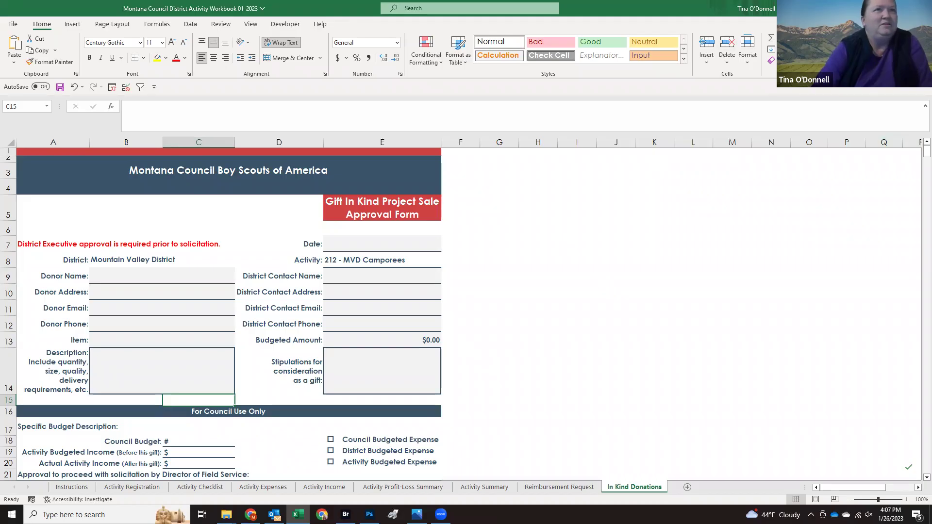
pyautogui.press('super+d')
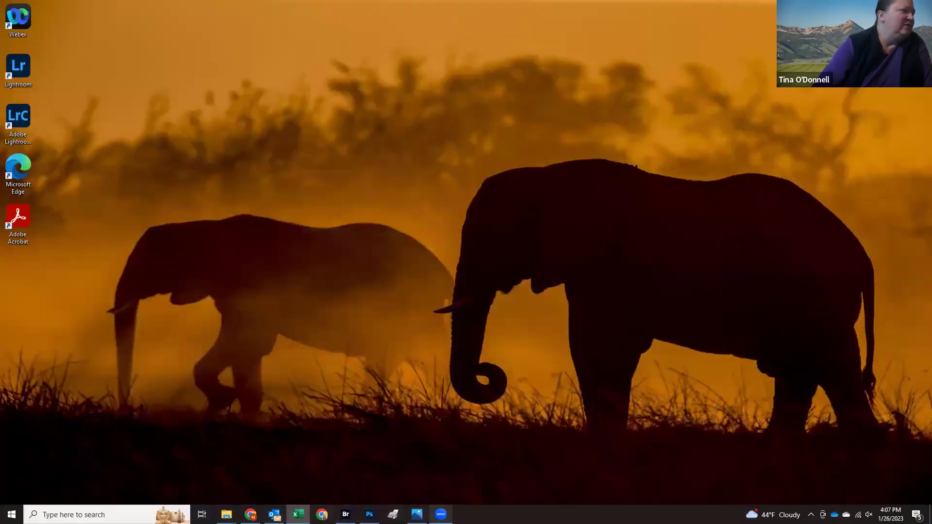